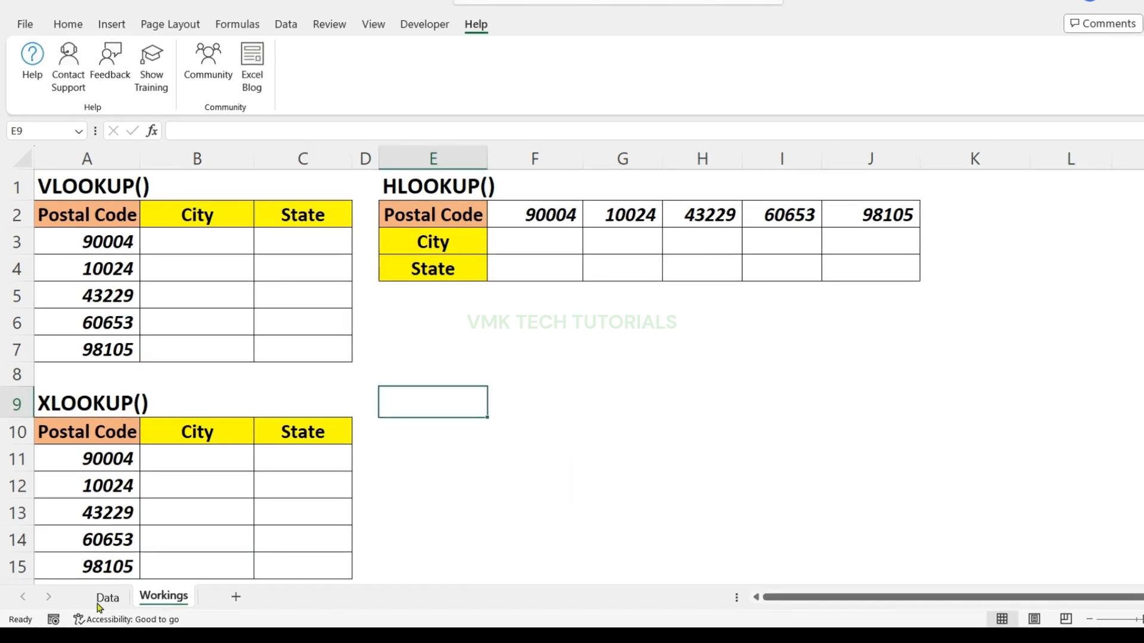
# Examine the position of the Postal Code column in Table-1, Table-2 and Table-3 and the horizontal layout of Table-4 on the Data sheet.
pyautogui.click(99, 603)
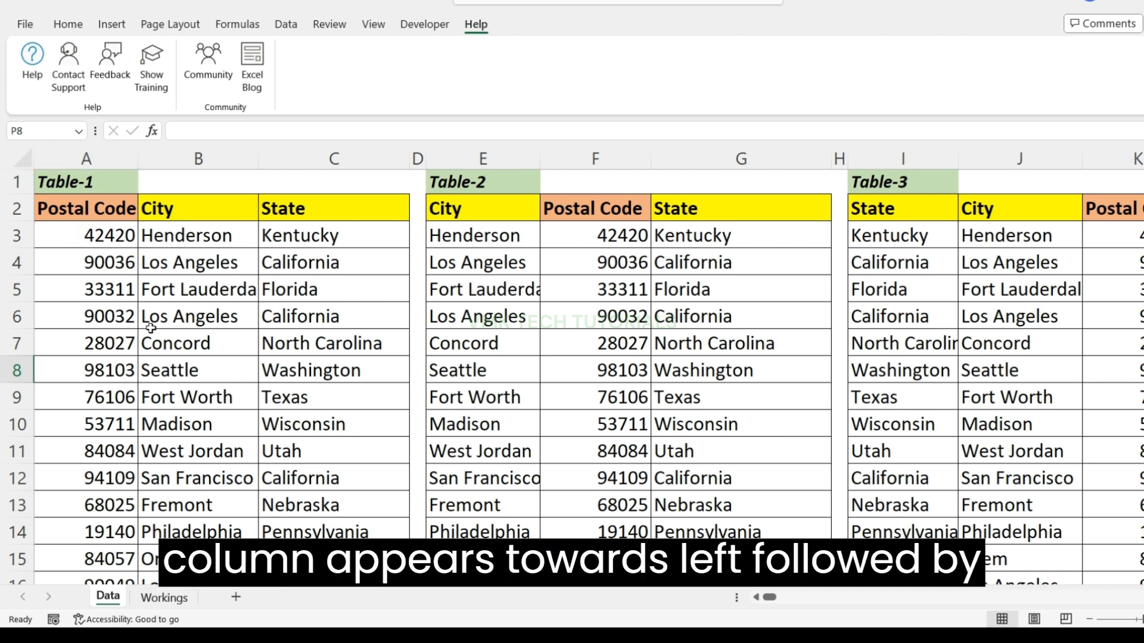
pyautogui.click(109, 155)
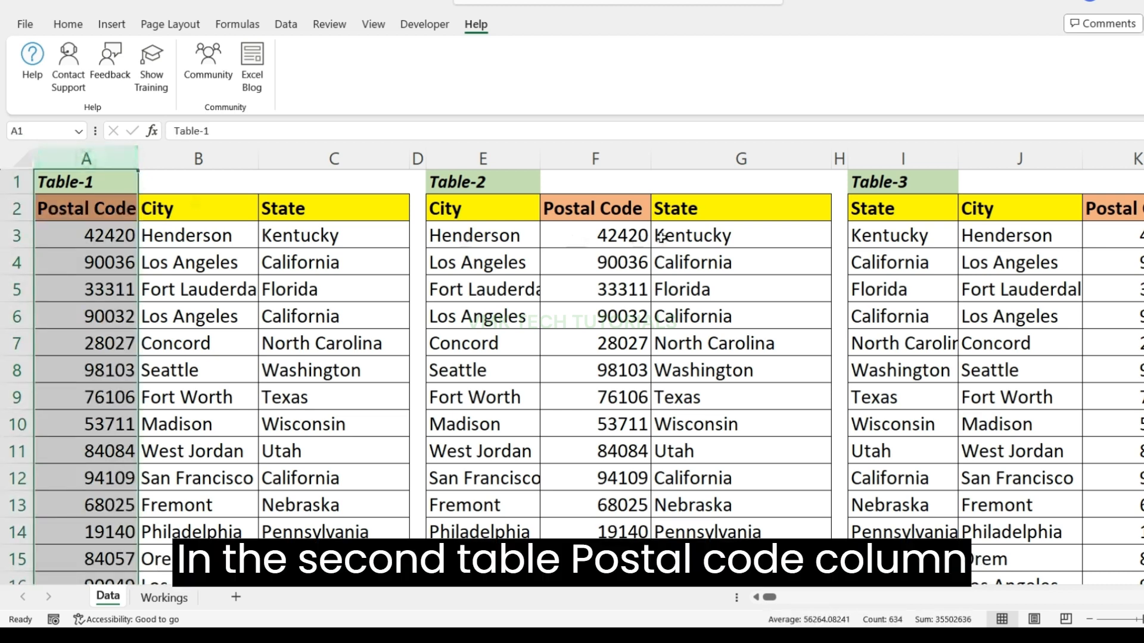
pyautogui.click(595, 157)
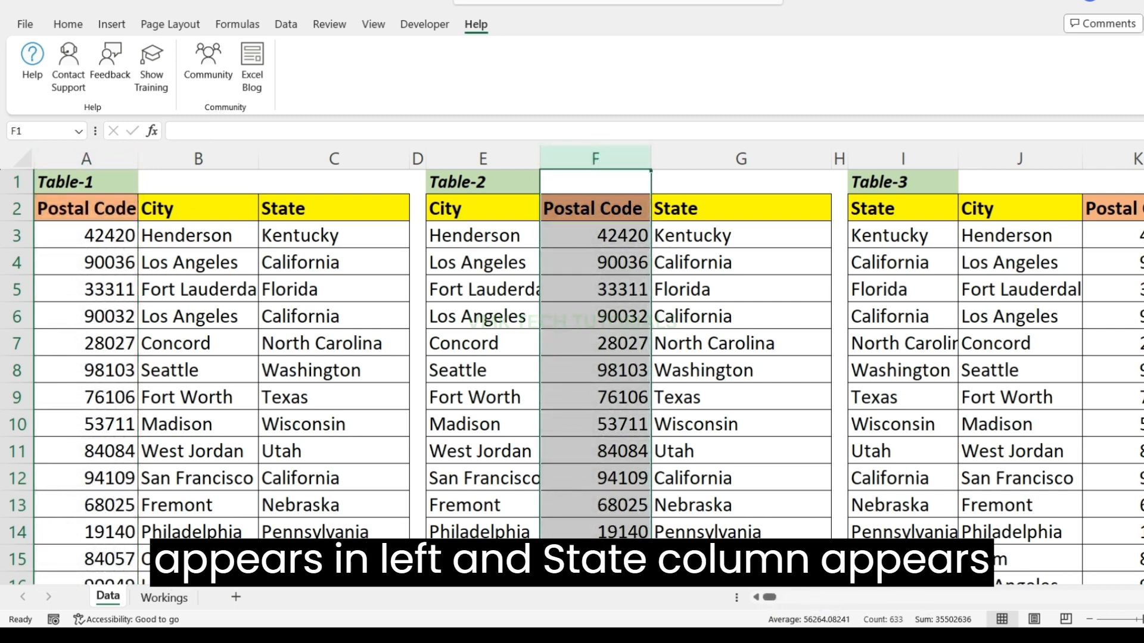
pyautogui.hscroll(3, 741, 164)
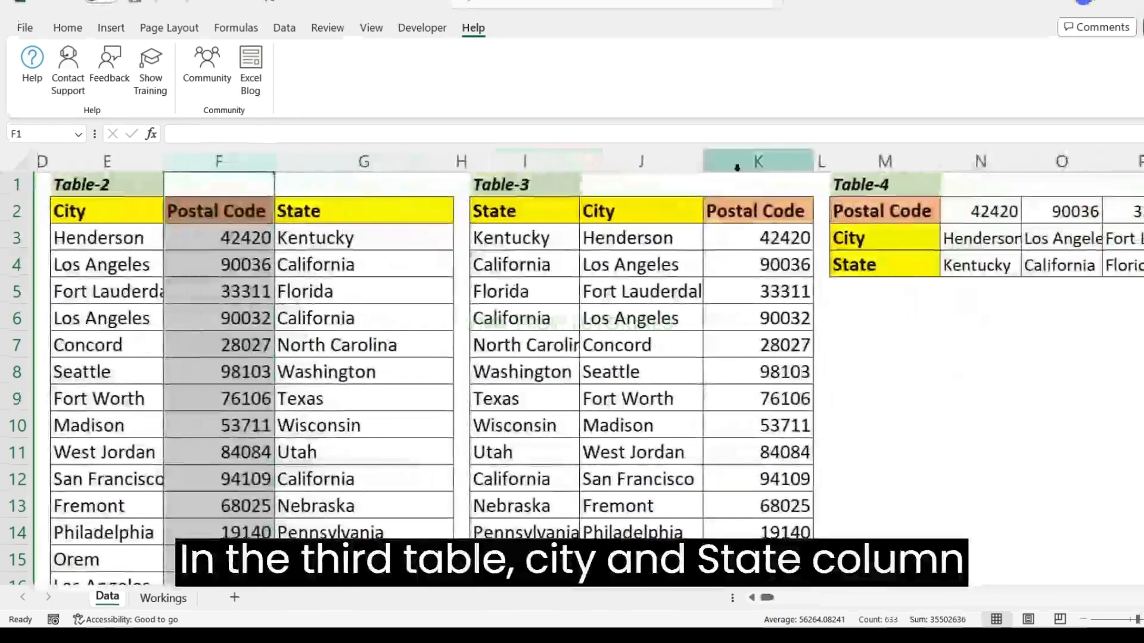
pyautogui.click(756, 161)
pyautogui.click(843, 336)
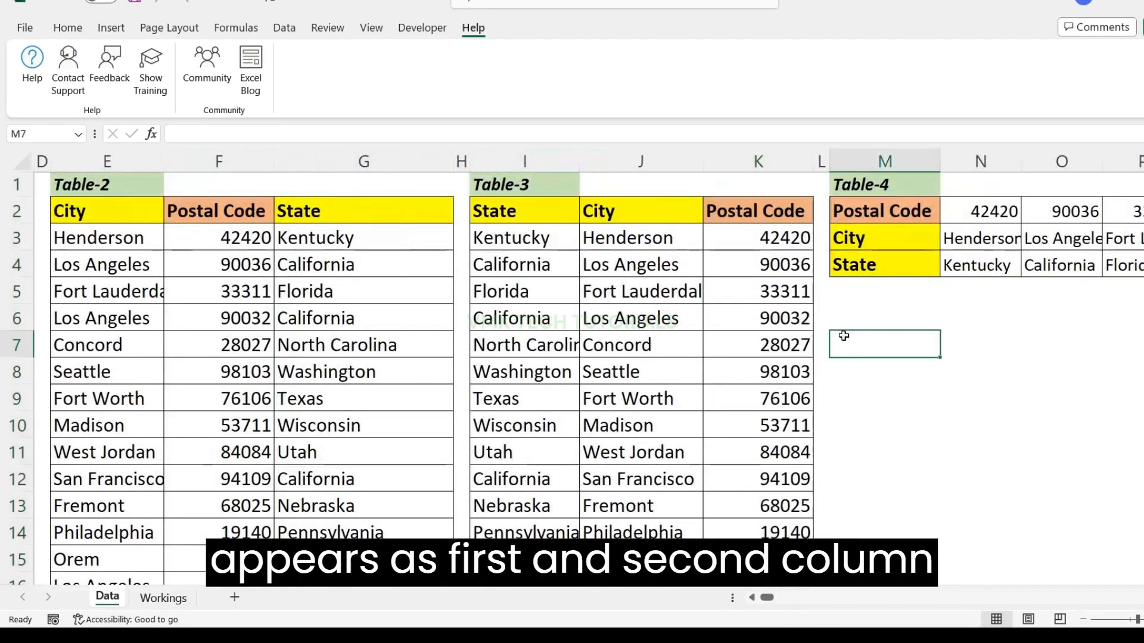
pyautogui.hscroll(1, 588, 367)
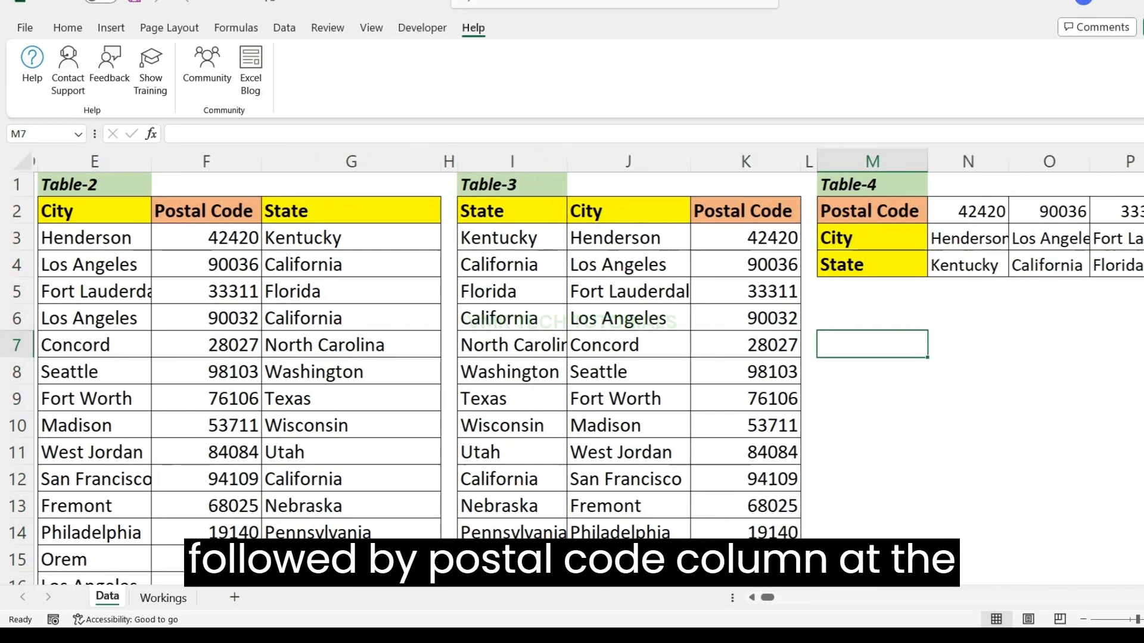
pyautogui.hscroll(4, 634, 216)
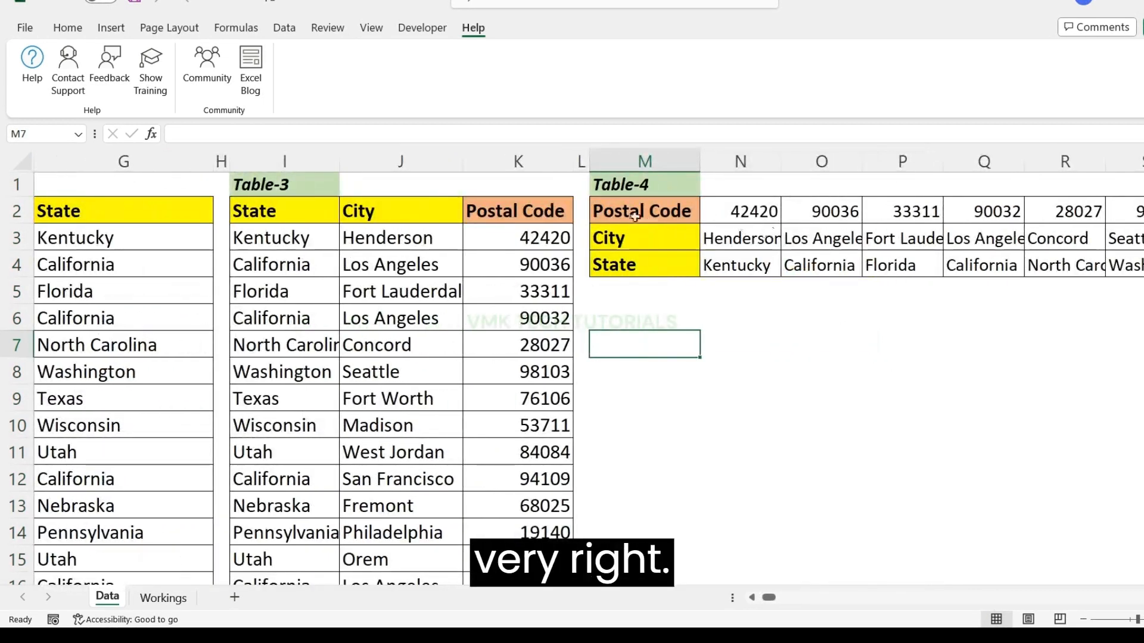
pyautogui.click(634, 216)
pyautogui.hotkey('ctrl', 'shift', 'Right')
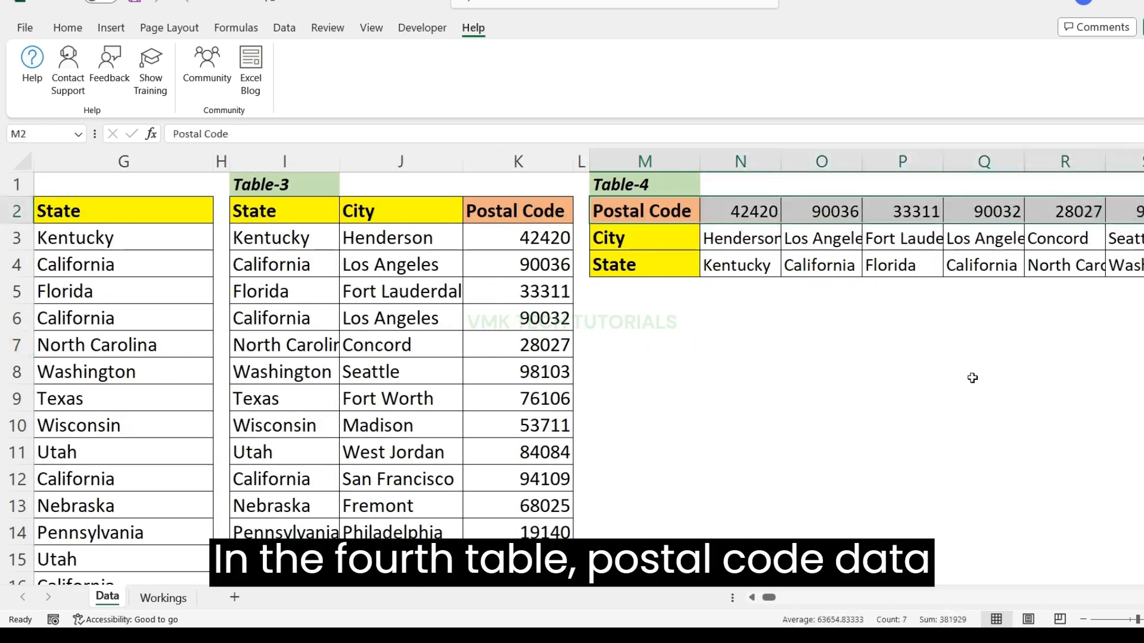
pyautogui.click(925, 387)
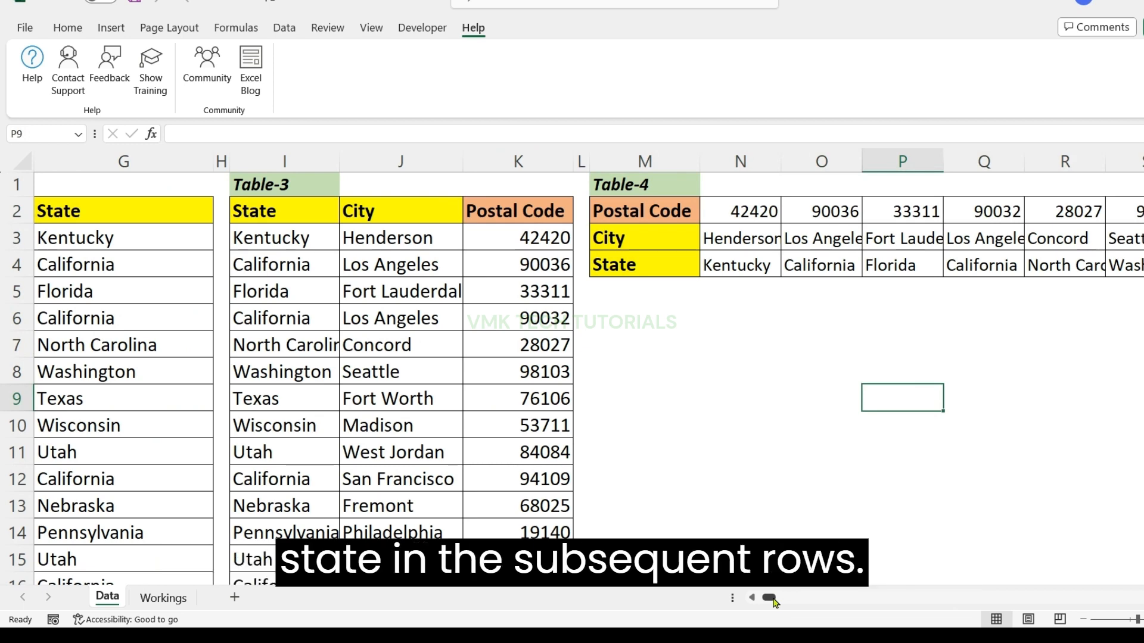
pyautogui.moveTo(774, 603); pyautogui.dragTo(756, 603)
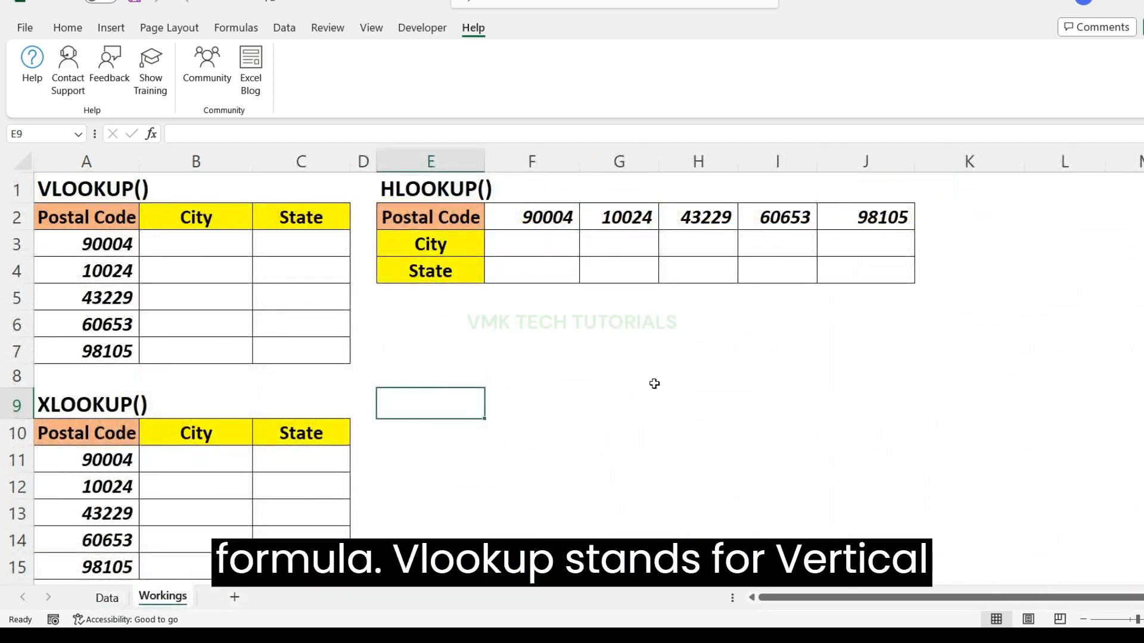
# Look up the city for the first postal code in cell B3 of the Workings sheet with =VLOOKUP(A3,Data!A:C,2,0).
pyautogui.click(619, 378)
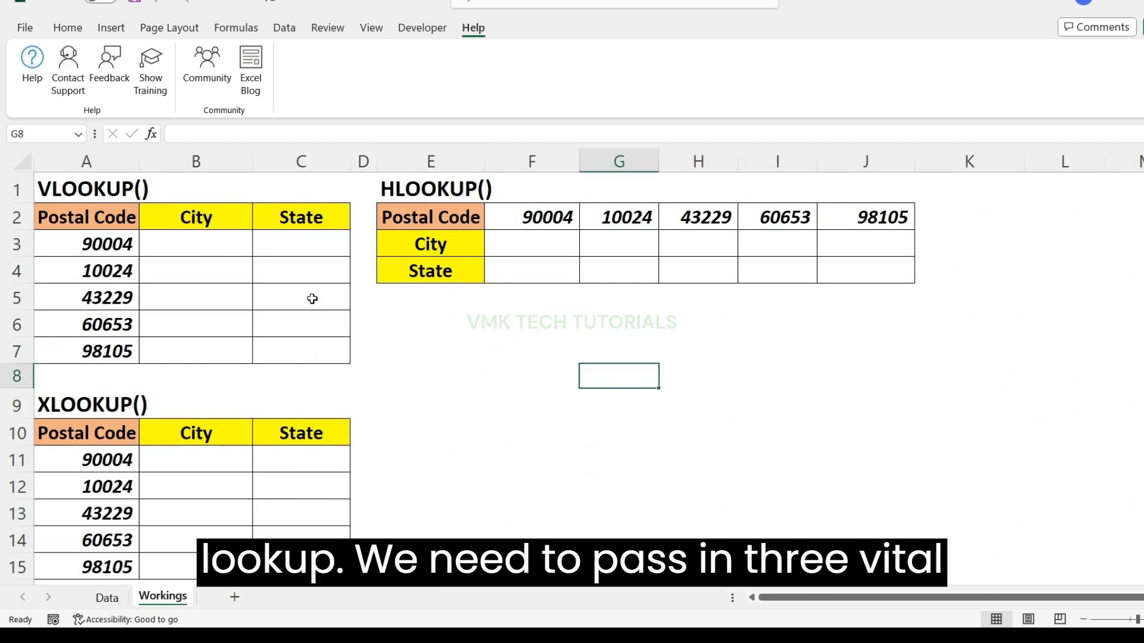
pyautogui.click(216, 242)
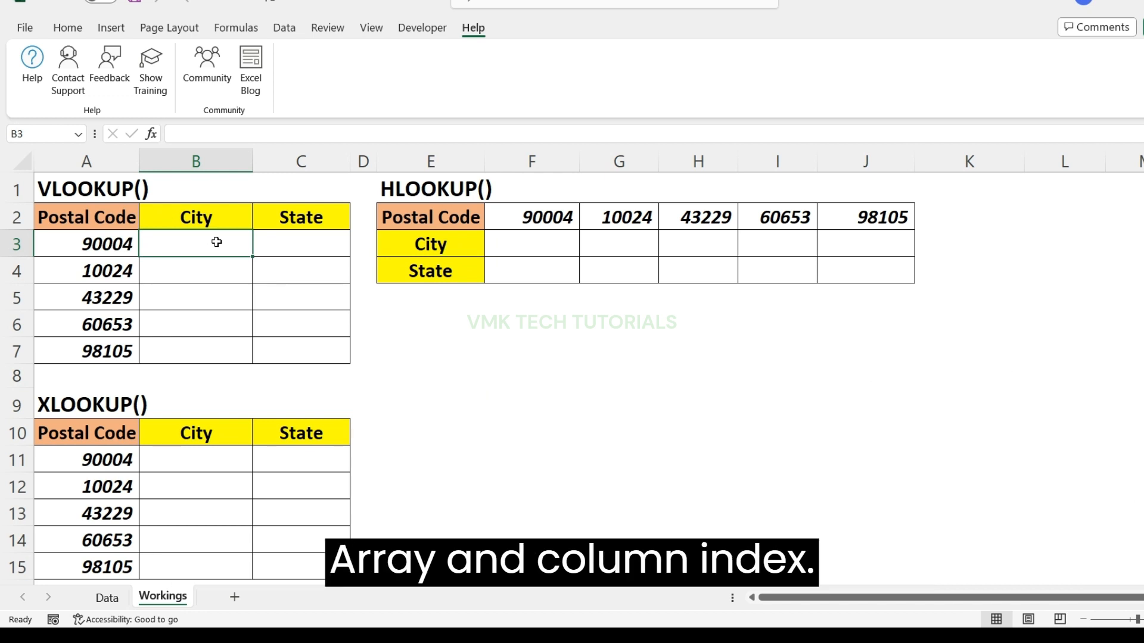
pyautogui.write('=VLOOKUP(A3,')
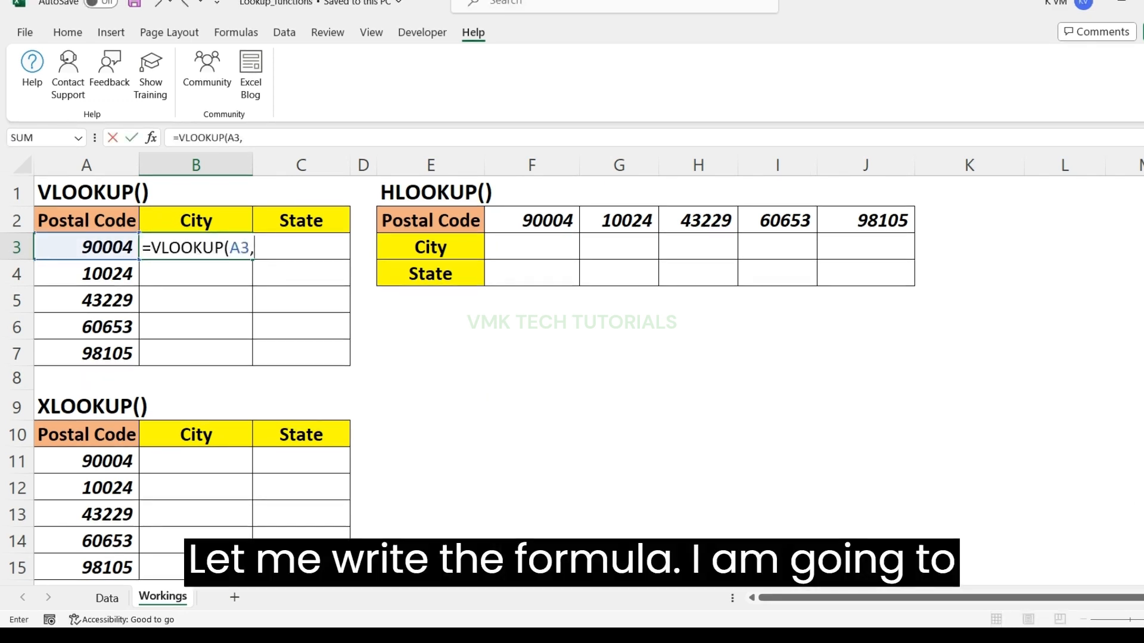
pyautogui.click(108, 598)
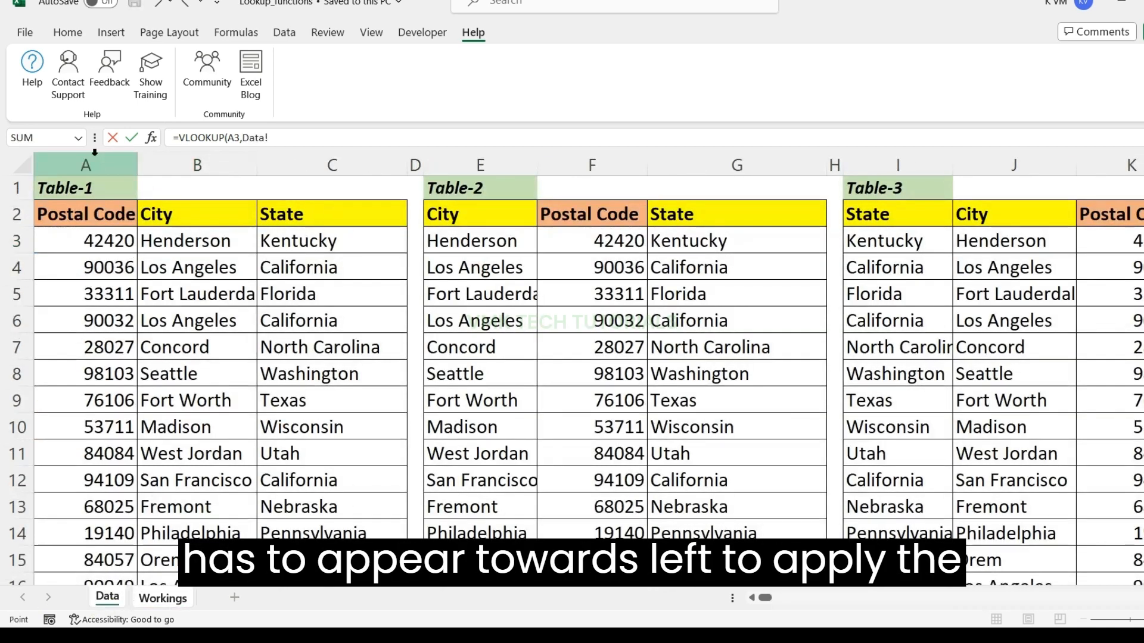
pyautogui.moveTo(95, 152); pyautogui.dragTo(327, 155)
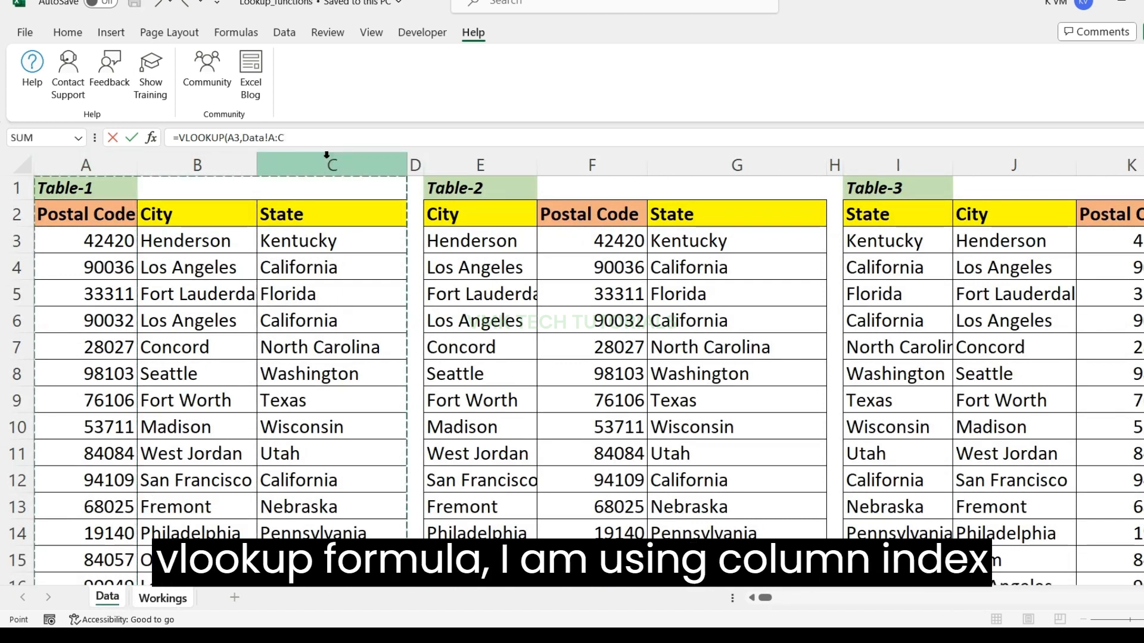
pyautogui.write(',2,0')
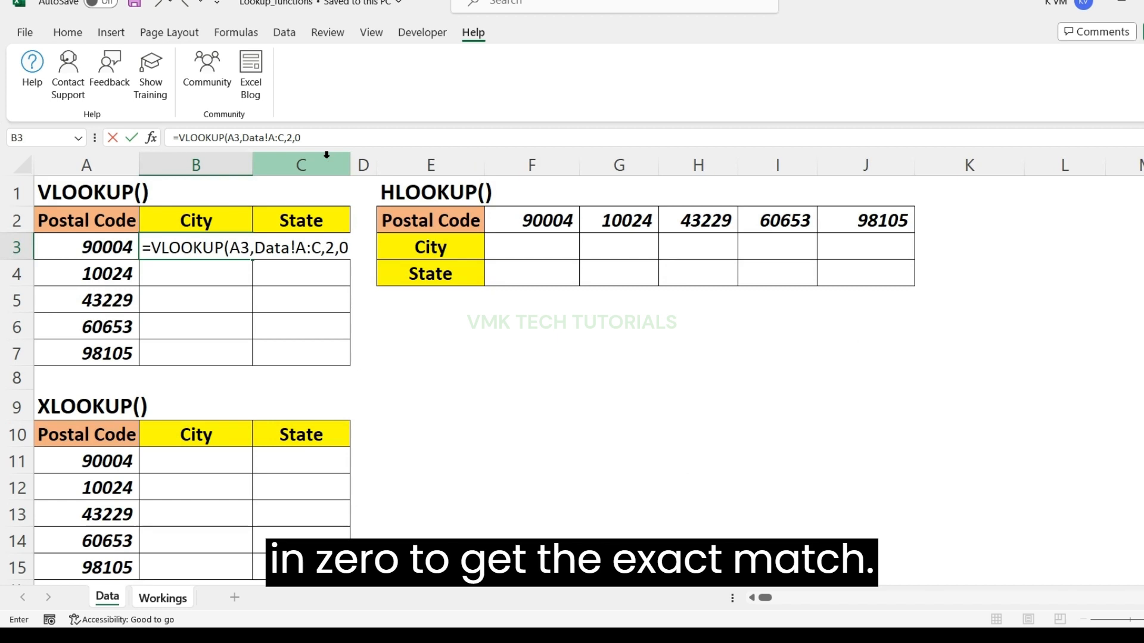
pyautogui.press('Return')
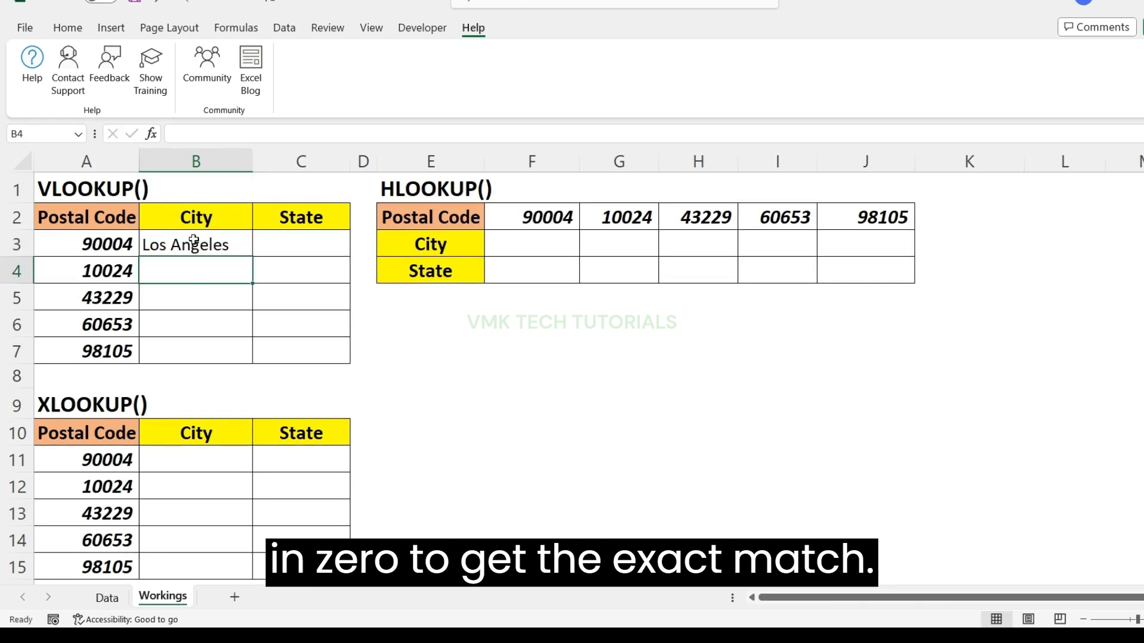
# Look up the state for the first postal code in cell C3 with =VLOOKUP(A3,Data!A:C,3,0).
pyautogui.click(193, 241)
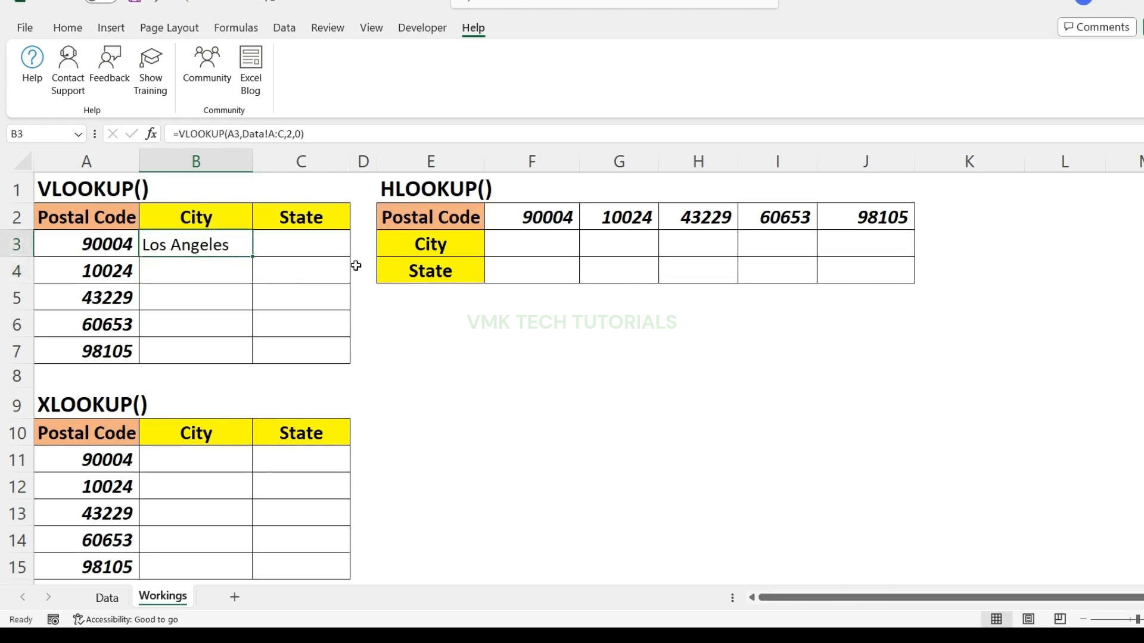
pyautogui.click(339, 249)
pyautogui.write('=VLOOKUP(')
pyautogui.click(95, 241)
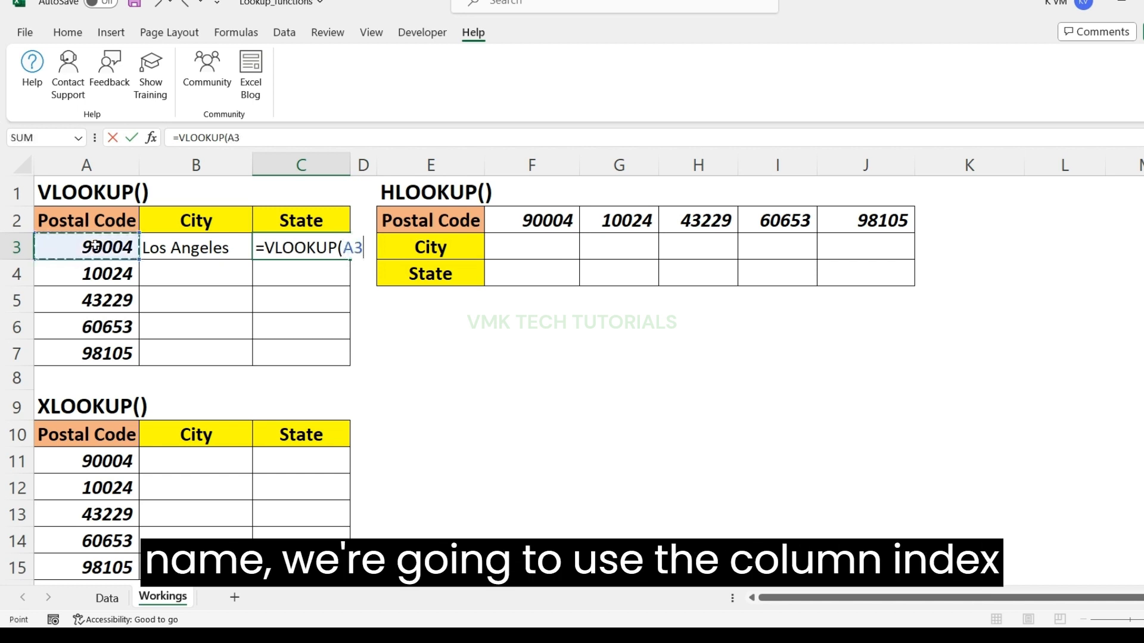
pyautogui.write(',')
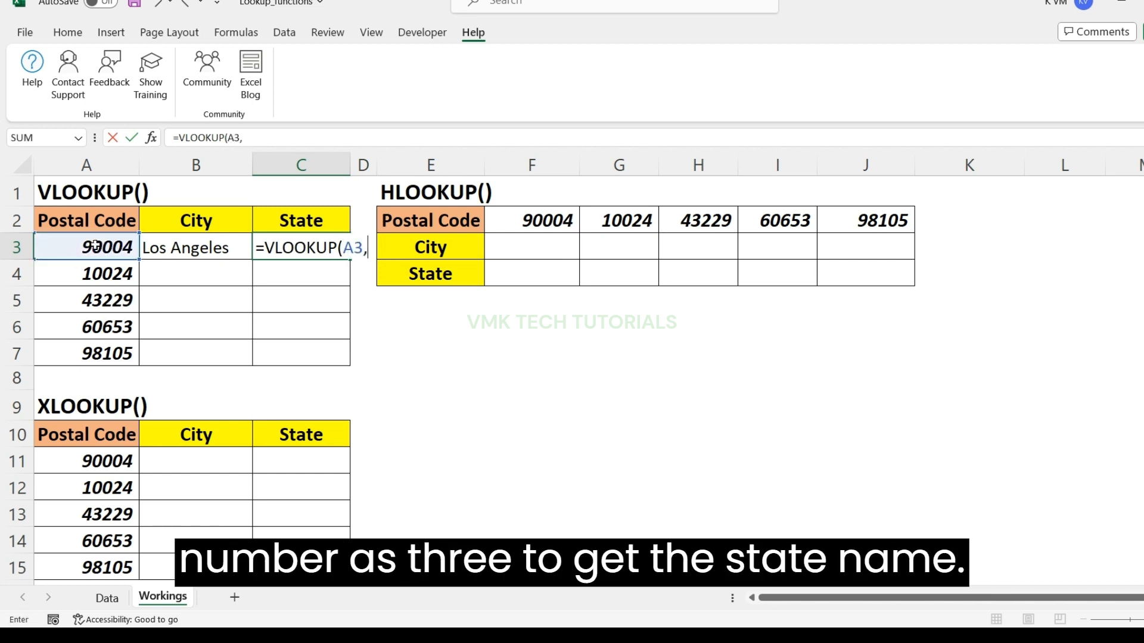
pyautogui.click(109, 598)
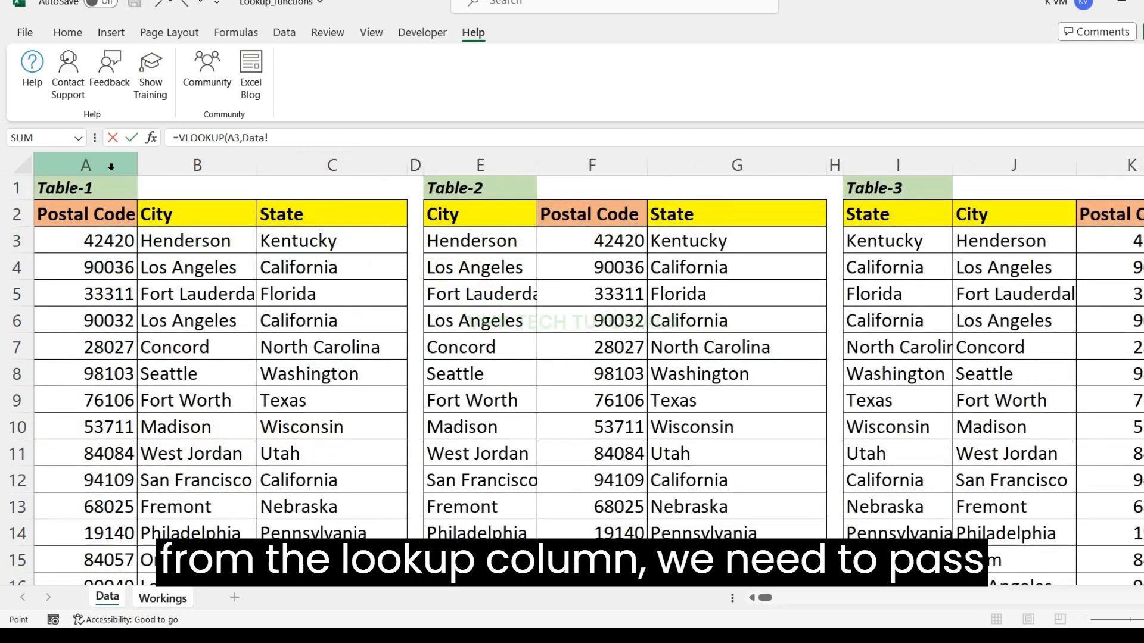
pyautogui.moveTo(92, 161); pyautogui.dragTo(297, 190)
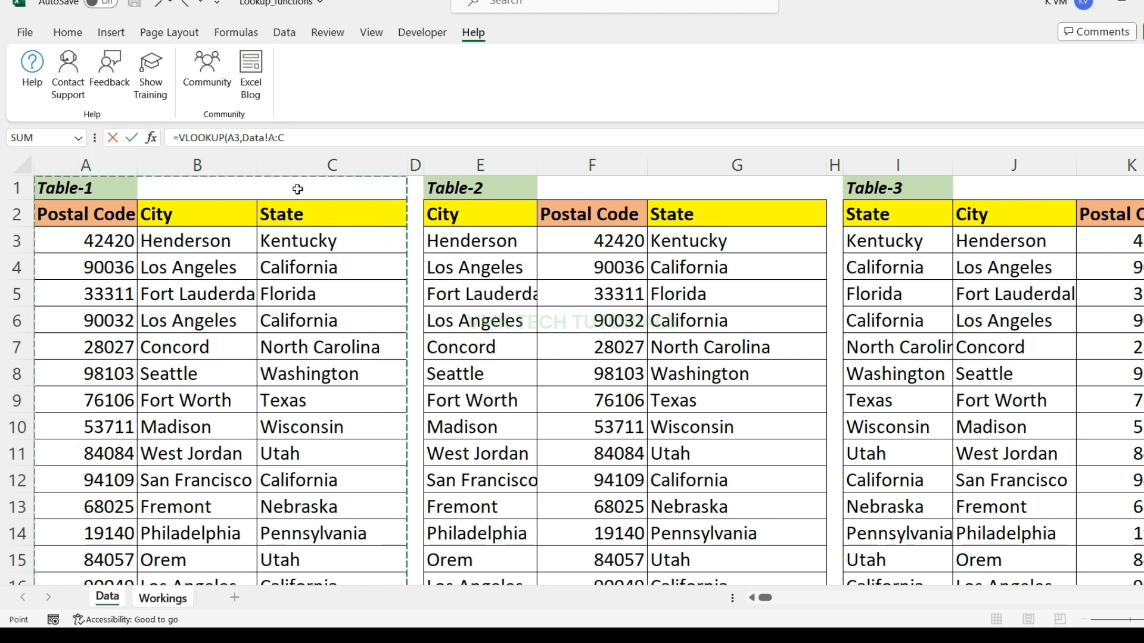
pyautogui.write(',3,0')
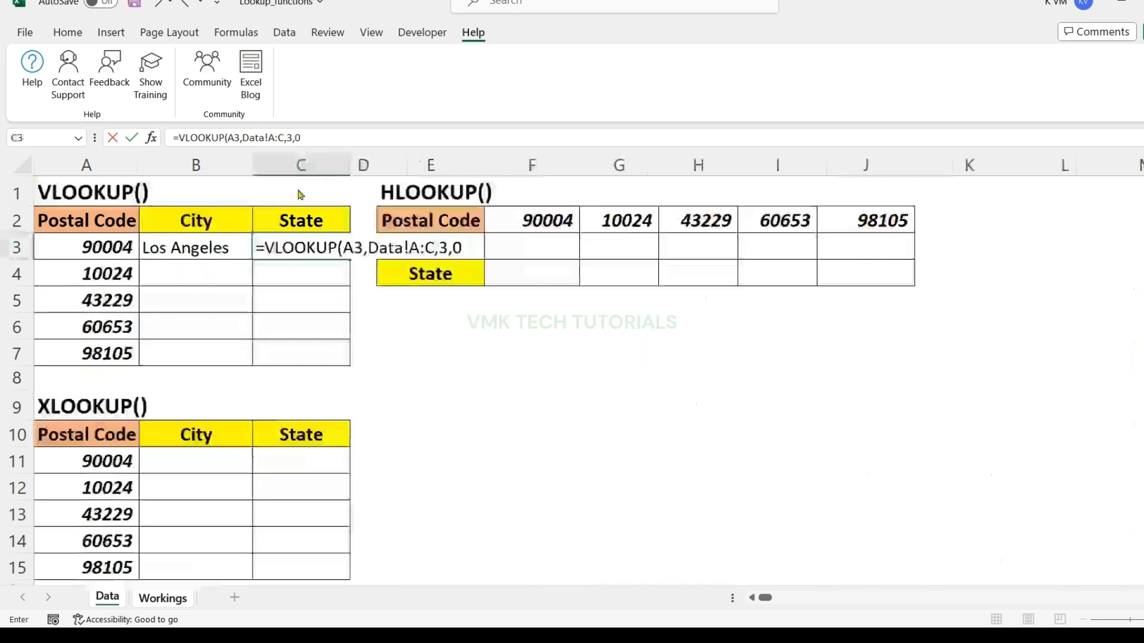
pyautogui.press('Return')
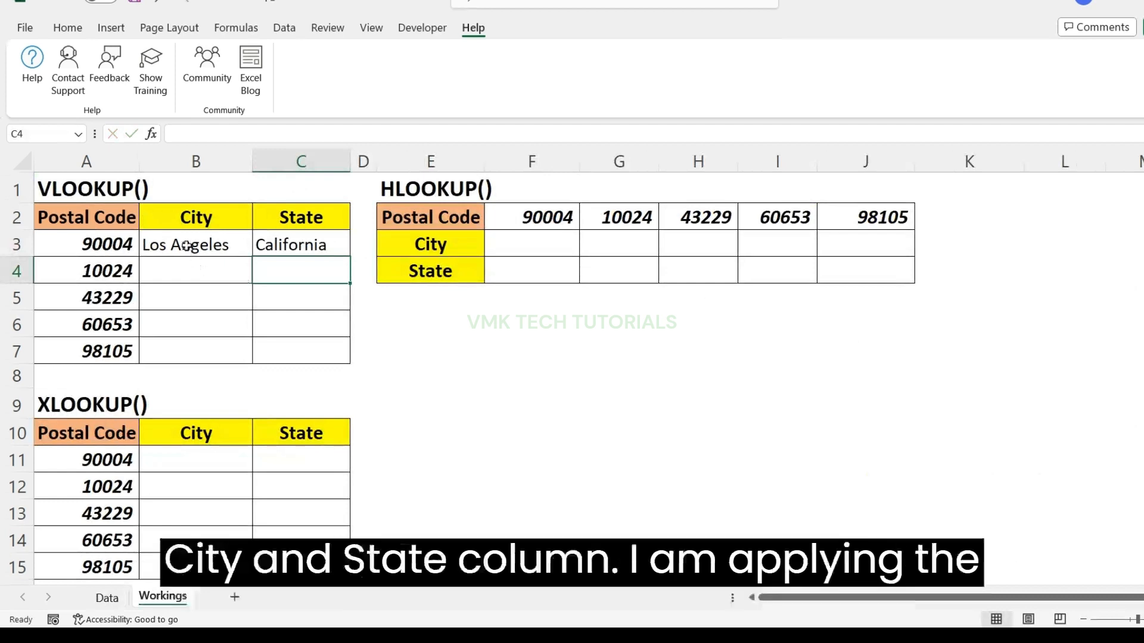
# Fill the City and State VLOOKUP formulas down from row 3 through row 7.
pyautogui.moveTo(185, 245); pyautogui.dragTo(271, 349)
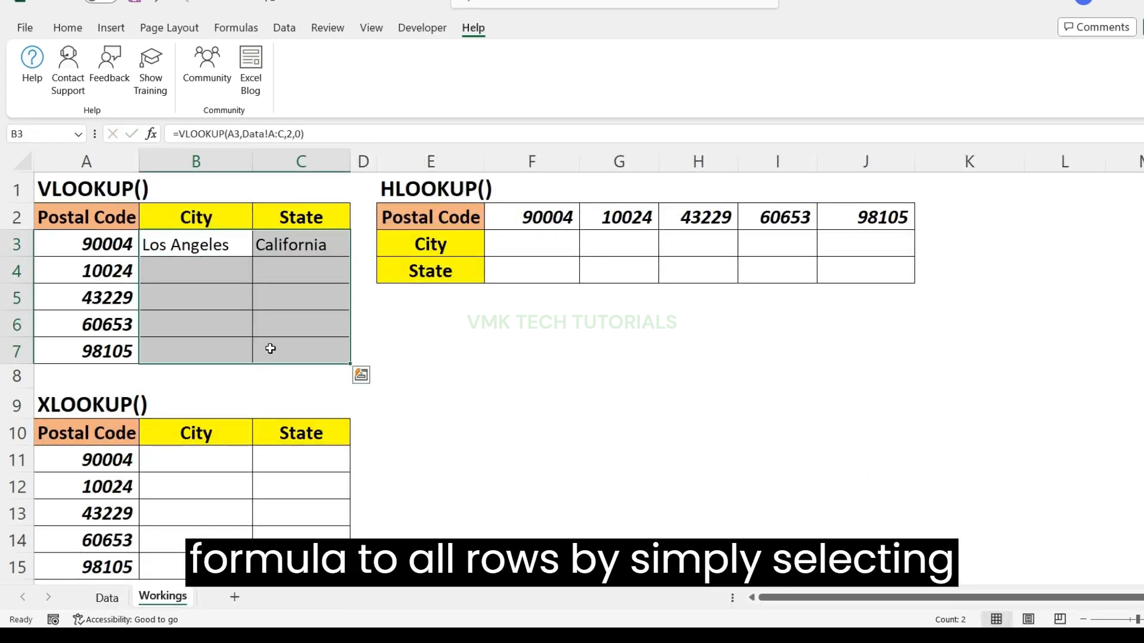
pyautogui.hotkey('ctrl', 'd')
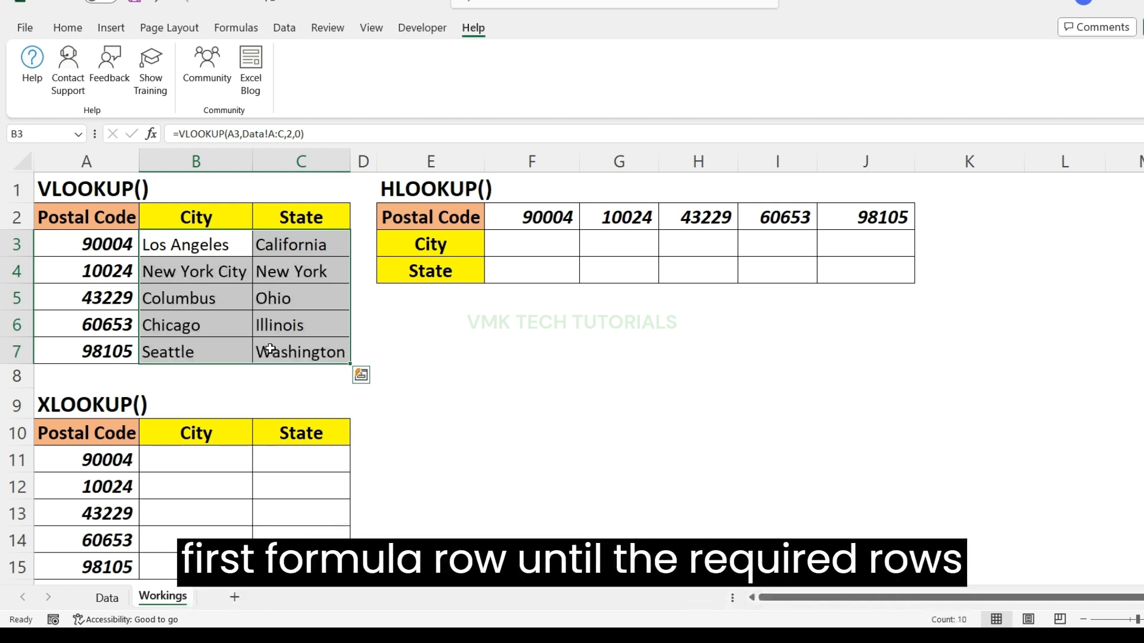
pyautogui.click(393, 349)
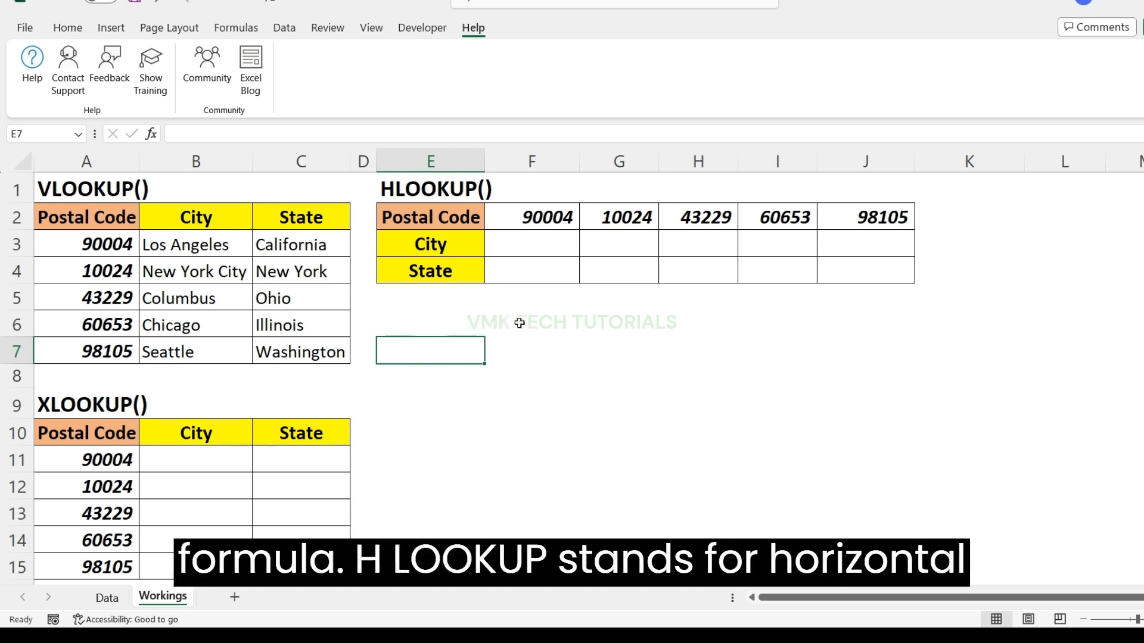
# Look up the city for the first postal code in cell F3 with =HLOOKUP(F2,Data!N2:XU4,2,0), using Table-4 on the Data sheet.
pyautogui.click(540, 254)
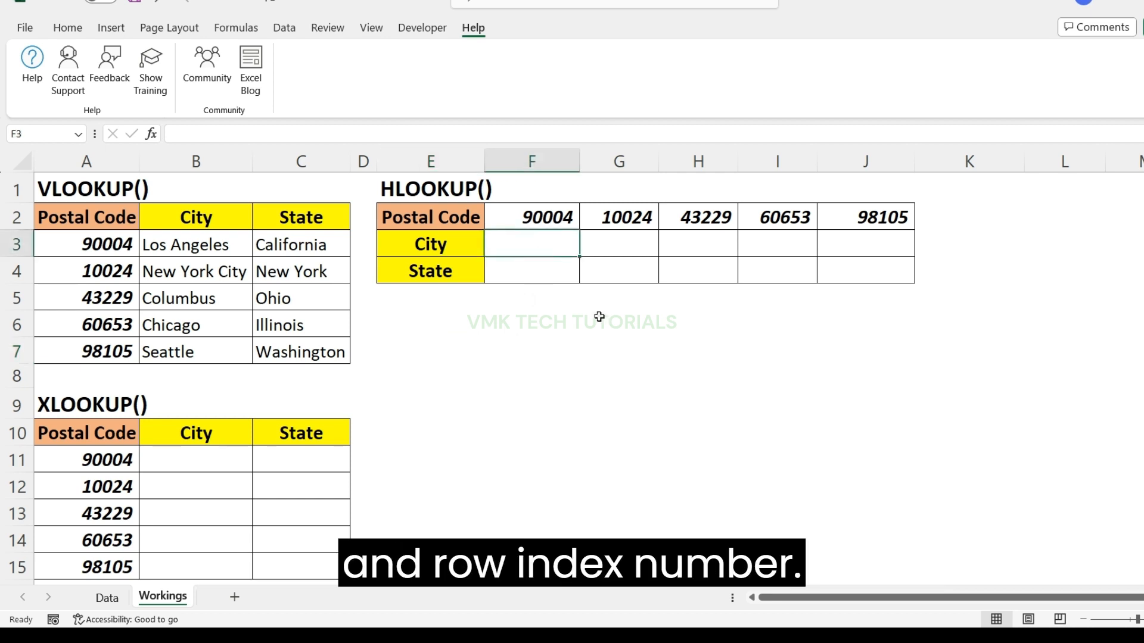
pyautogui.write('=h')
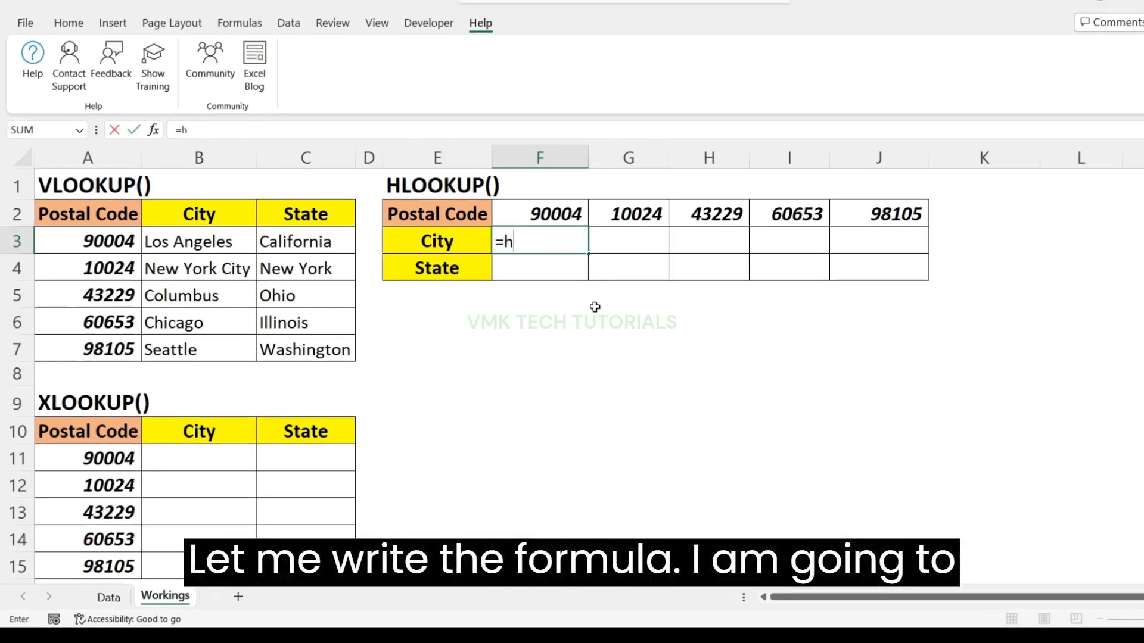
pyautogui.write('l')
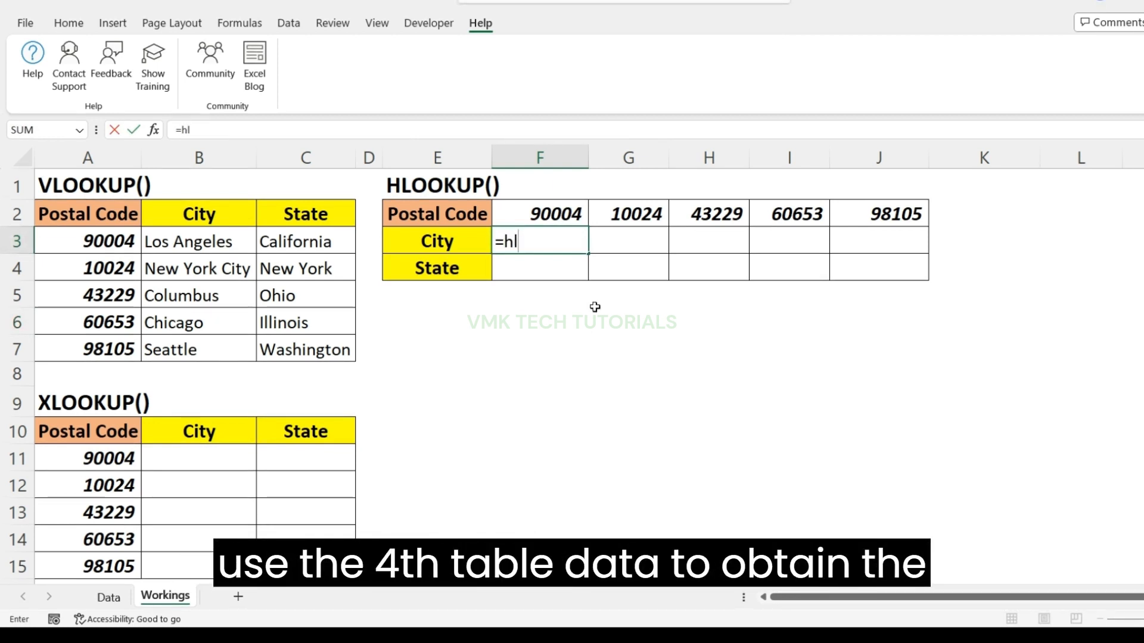
pyautogui.press('Tab')
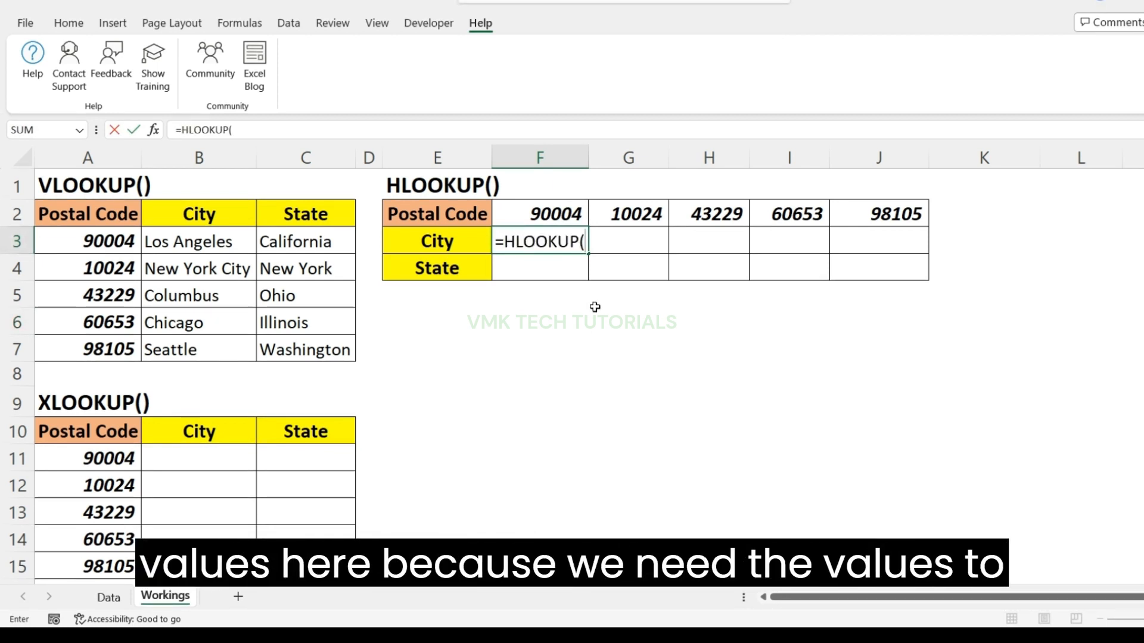
pyautogui.click(561, 218)
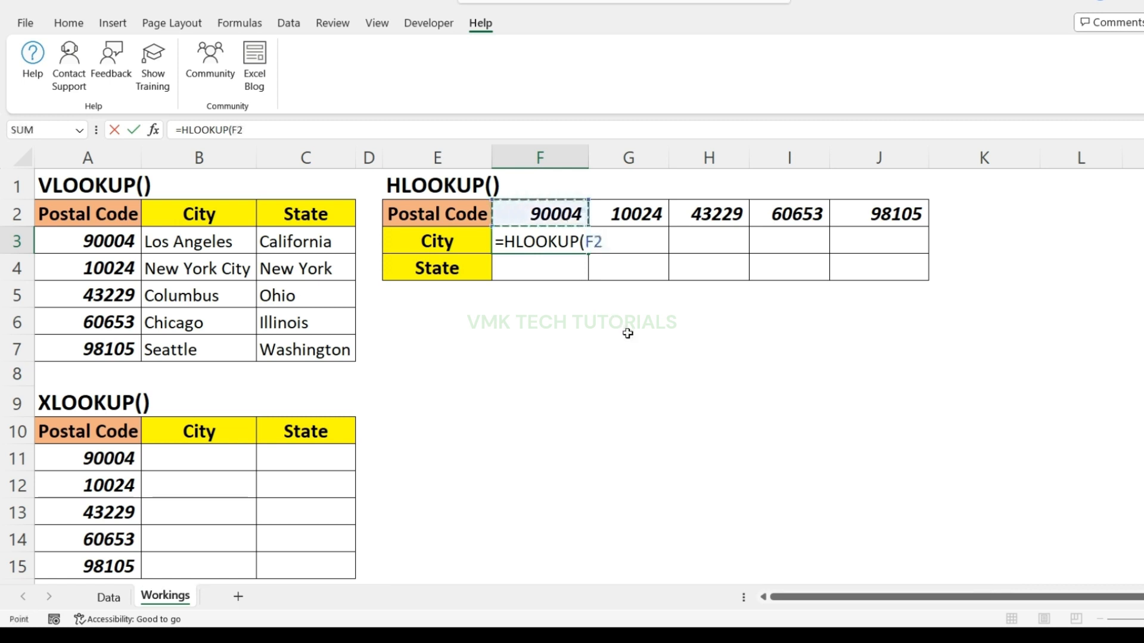
pyautogui.write(',')
pyautogui.click(109, 598)
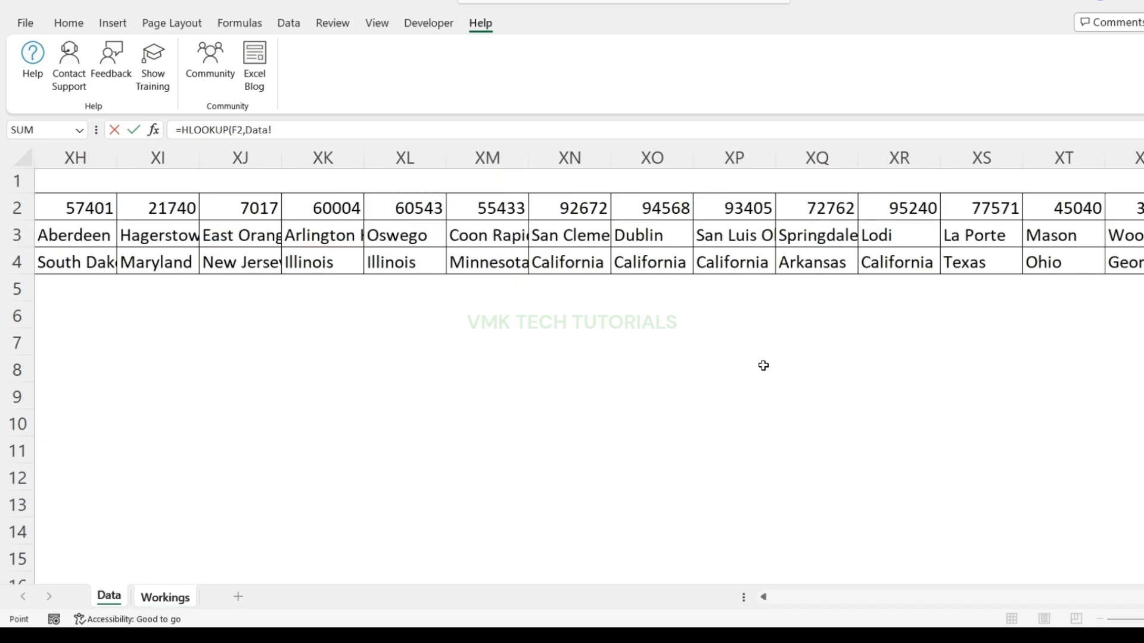
pyautogui.click(508, 210)
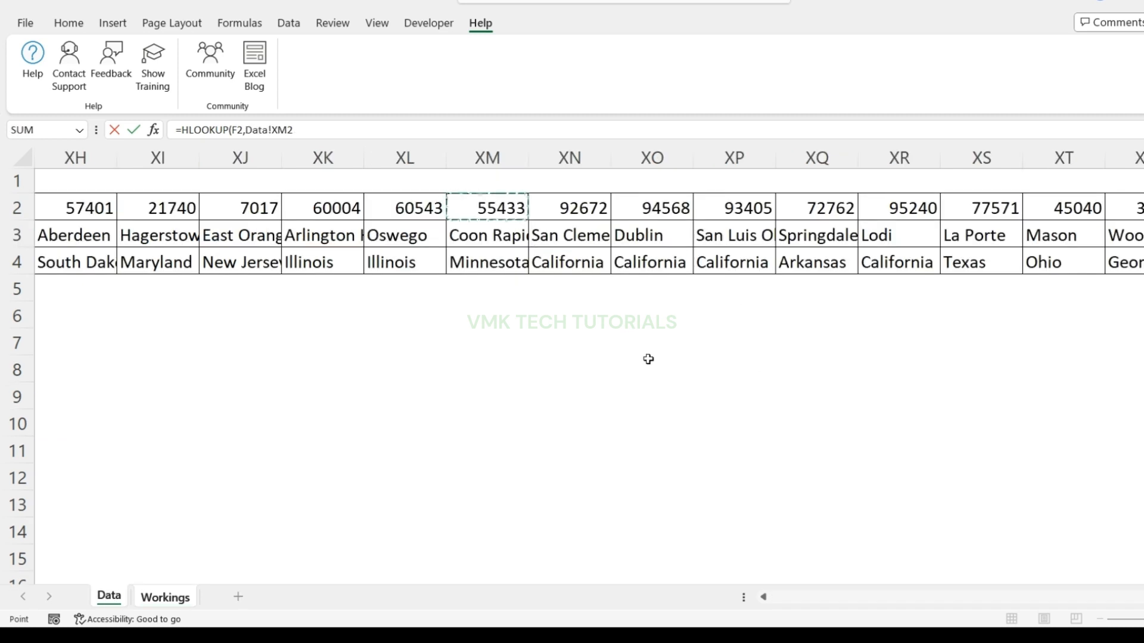
pyautogui.hotkey('ctrl', 'Left')
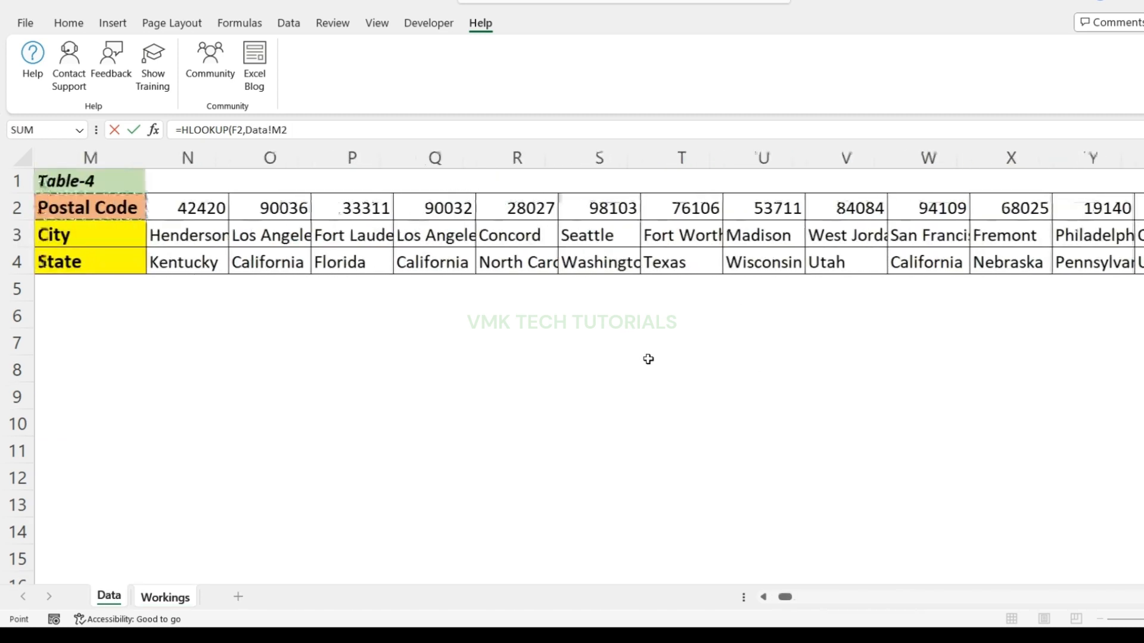
pyautogui.press('Right')
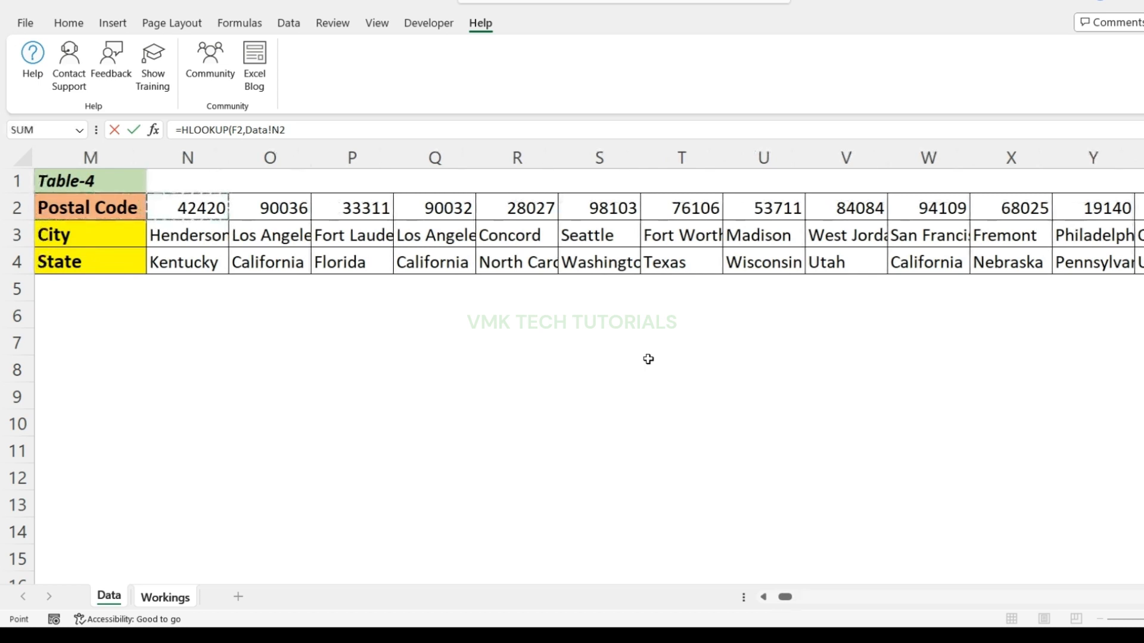
pyautogui.hotkey('shift', 'Down')
pyautogui.hotkey('shift', 'Down')
pyautogui.hotkey('ctrl', 'shift', 'Right')
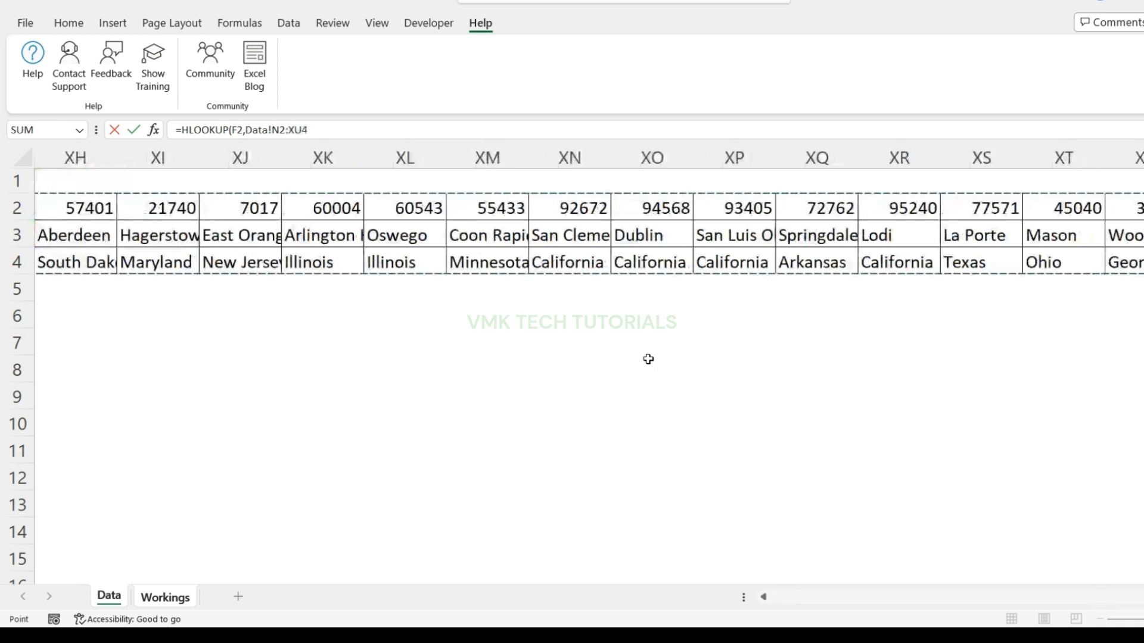
pyautogui.write(',2')
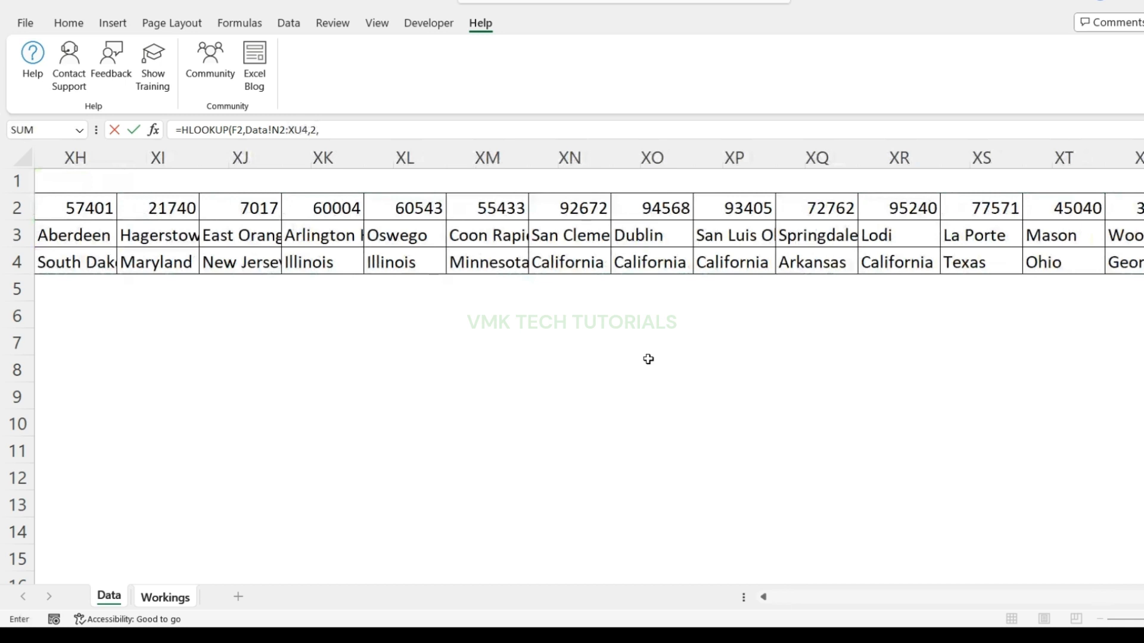
pyautogui.write(',0)')
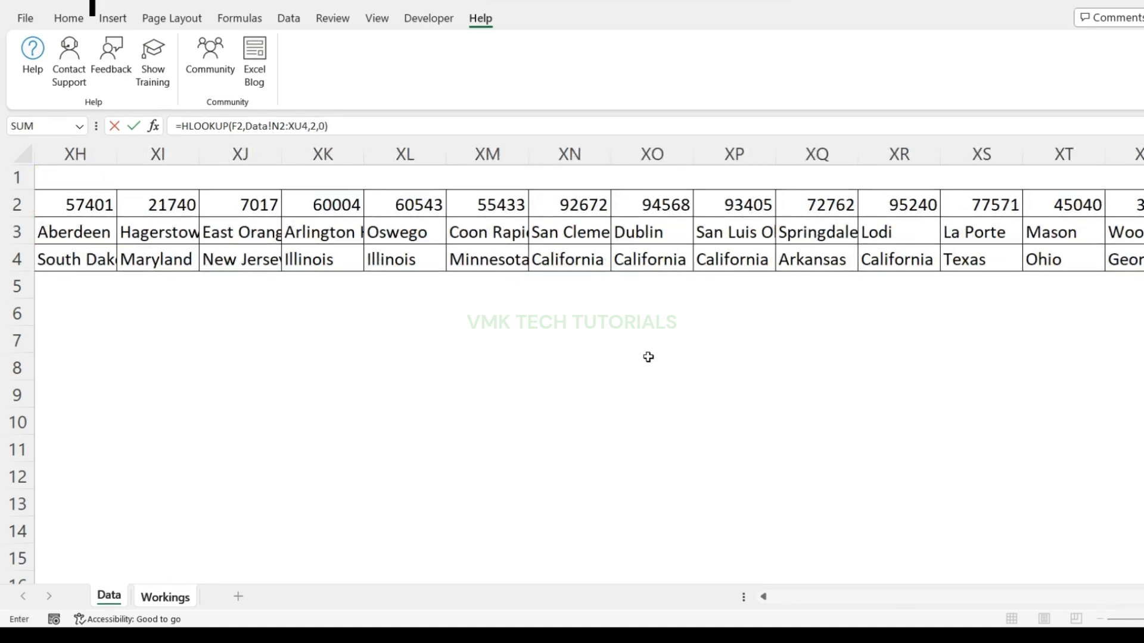
pyautogui.press('Return')
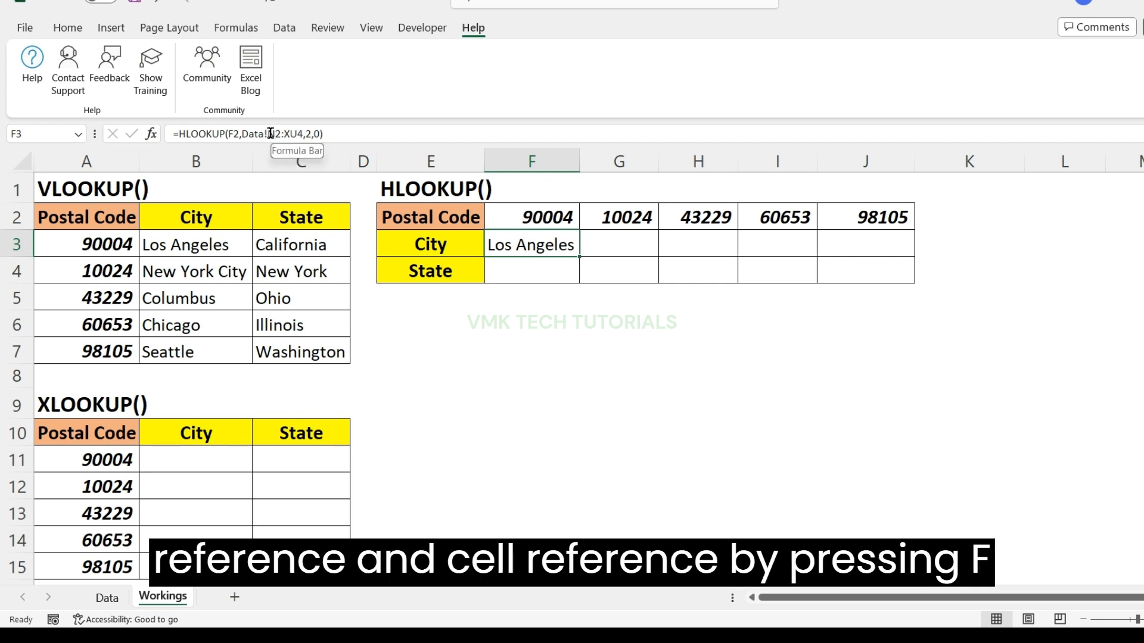
# Make the Table-4 range in the F3 HLOOKUP formula absolute as $N$2:$XU$4.
pyautogui.moveTo(270, 133); pyautogui.dragTo(304, 135)
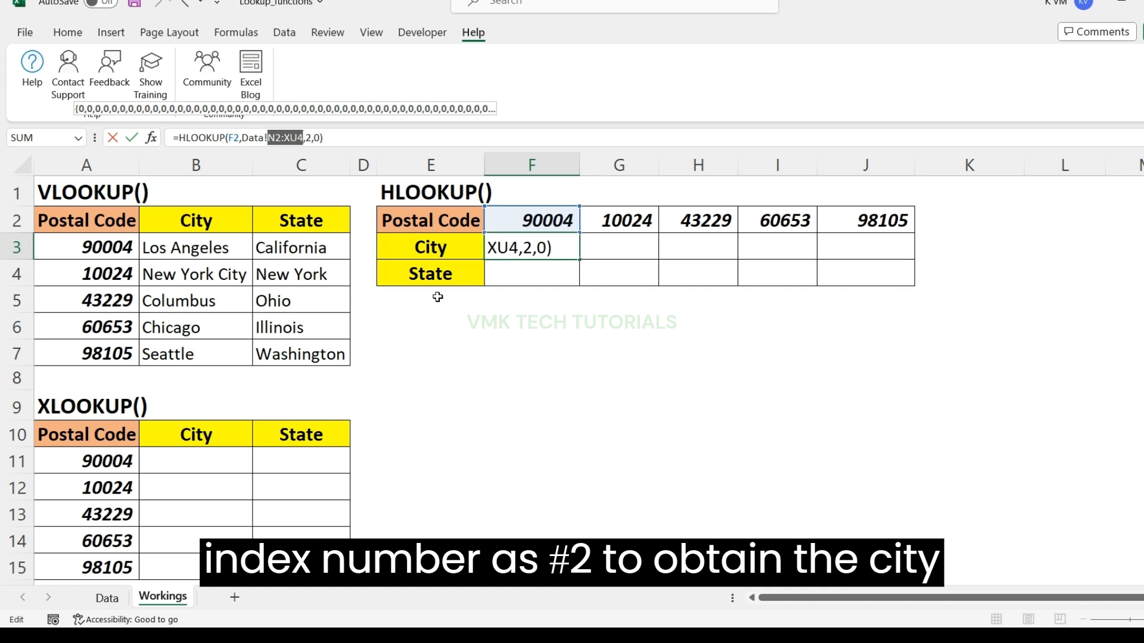
pyautogui.press('F4')
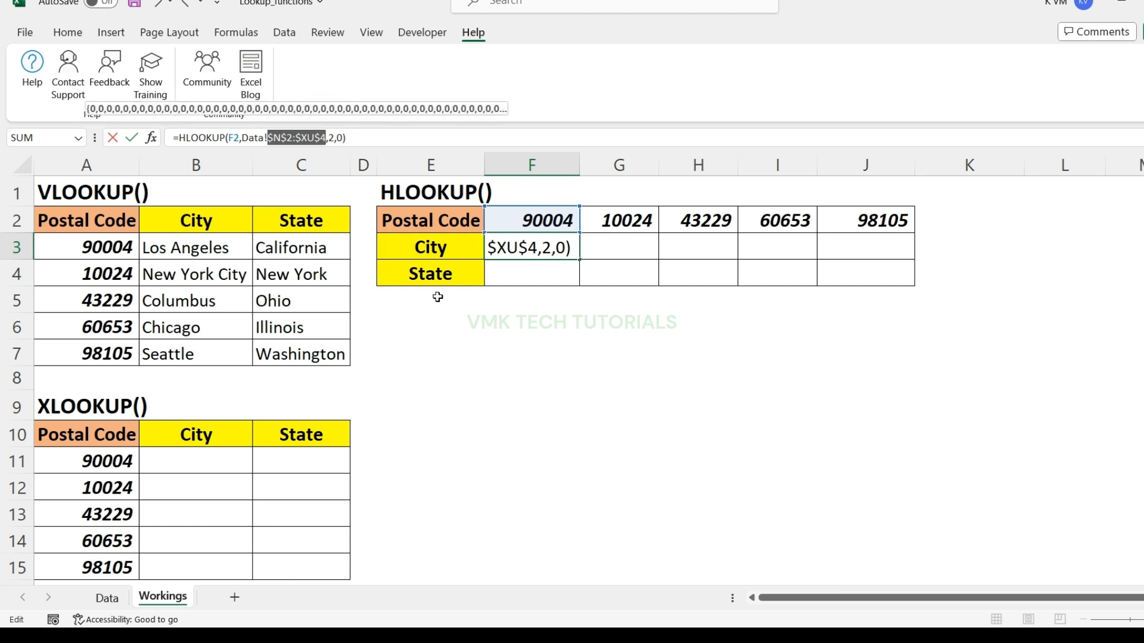
pyautogui.press('Return')
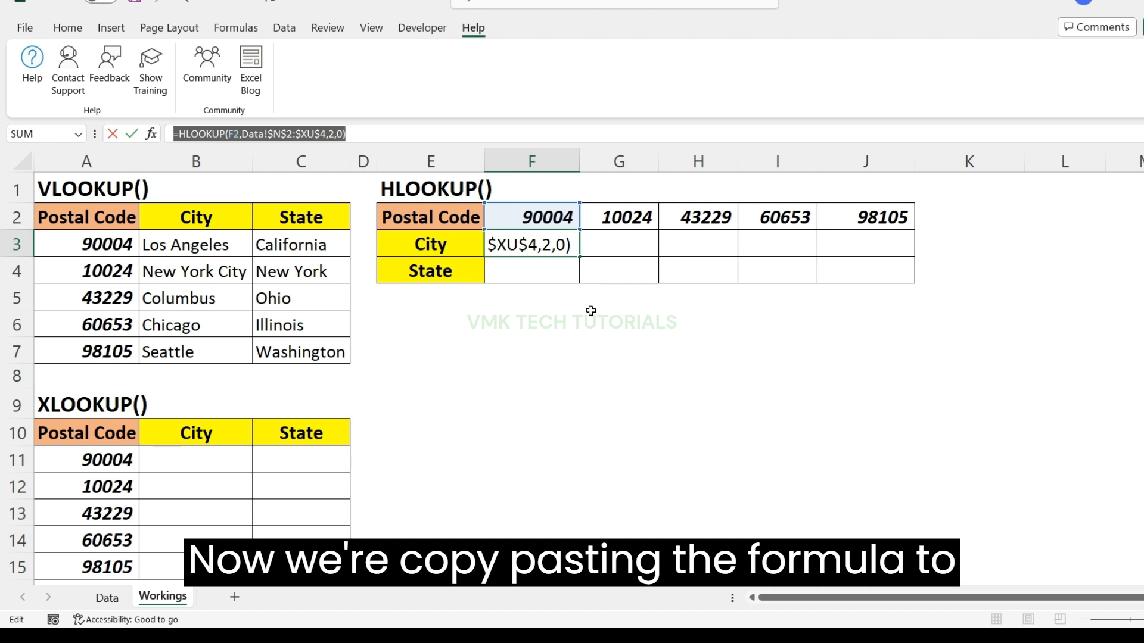
# Copy the F3 formula text into State cell F4 and change its row index to 3, giving =HLOOKUP(F2,Data!$N$2:$XU$4,3,0).
pyautogui.press('Escape')
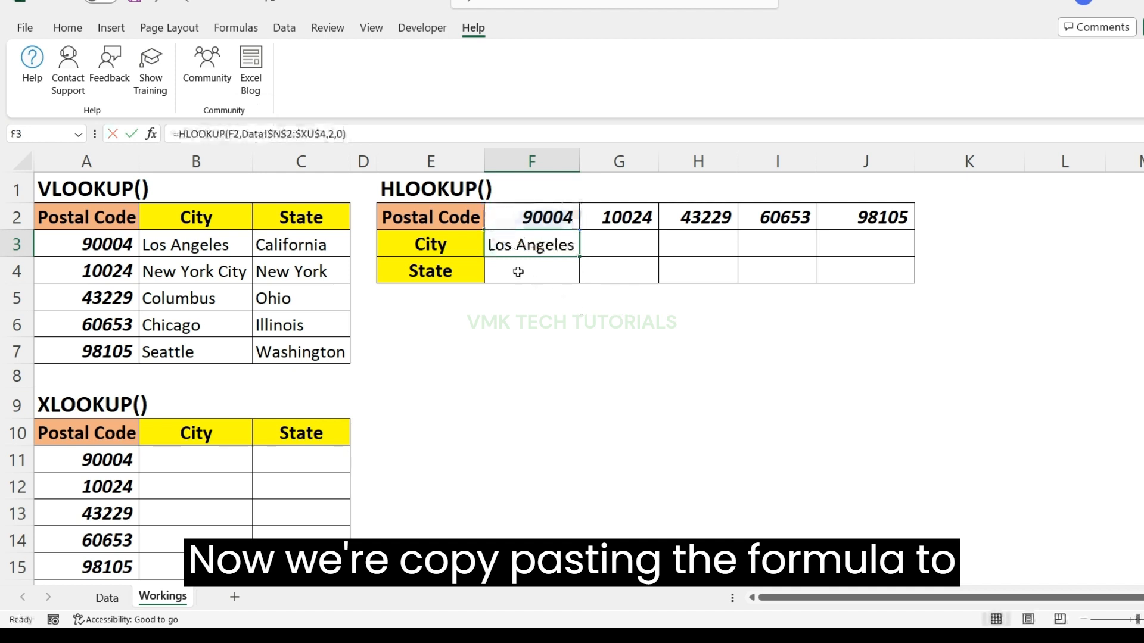
pyautogui.click(518, 272)
pyautogui.click(232, 132)
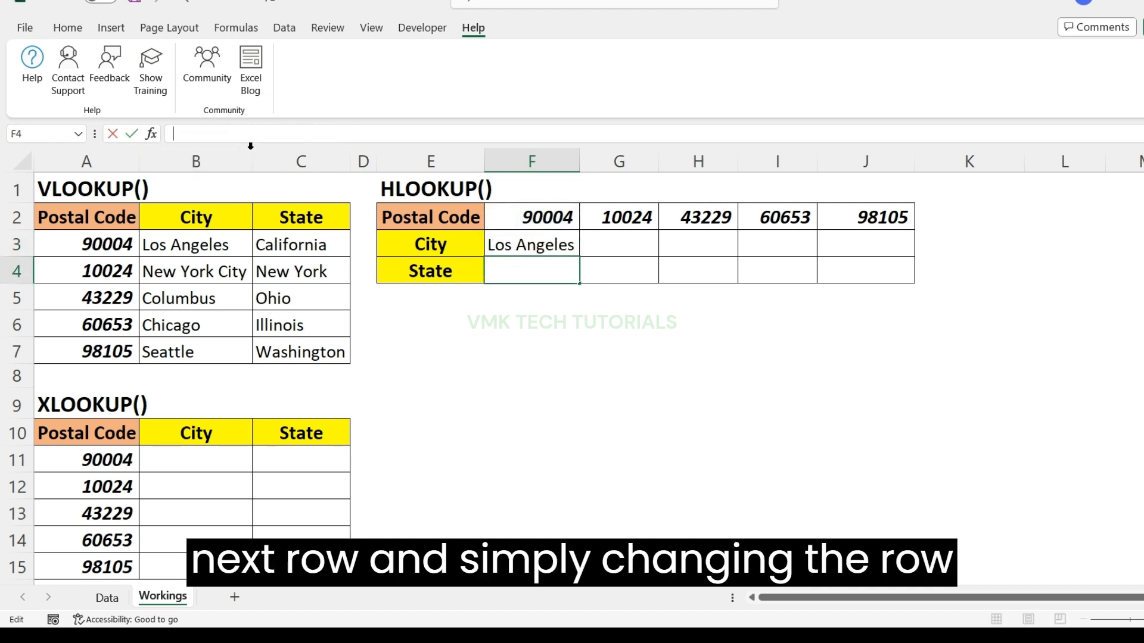
pyautogui.write('=HLOOKUP(F2,Data!$N$2:$XU$4,2,0)')
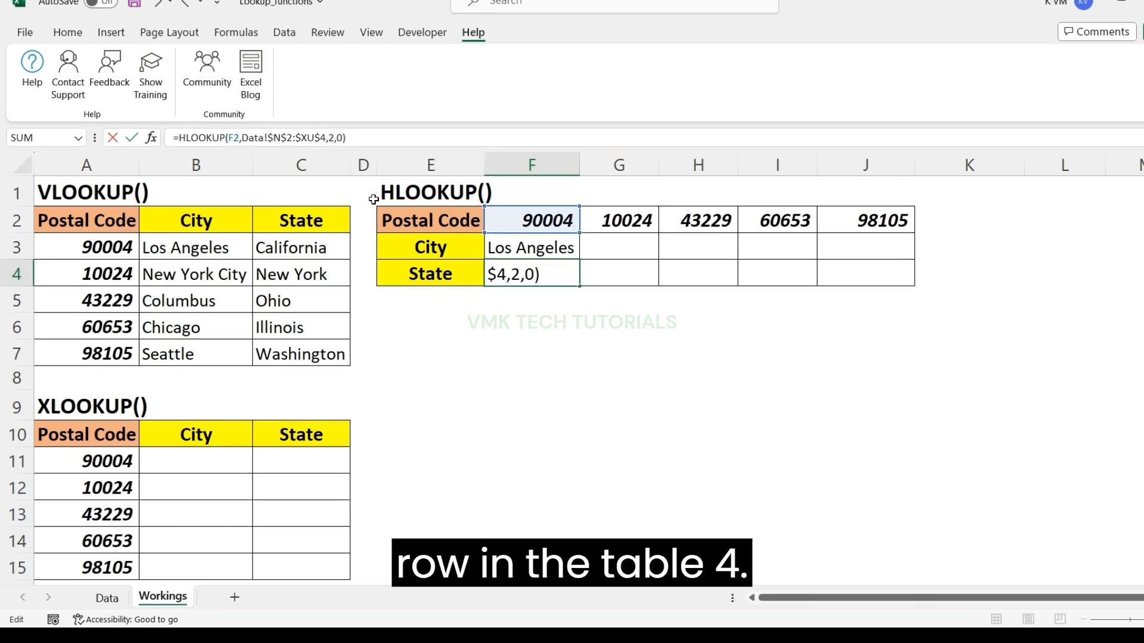
pyautogui.press('BackSpace')
pyautogui.write('3')
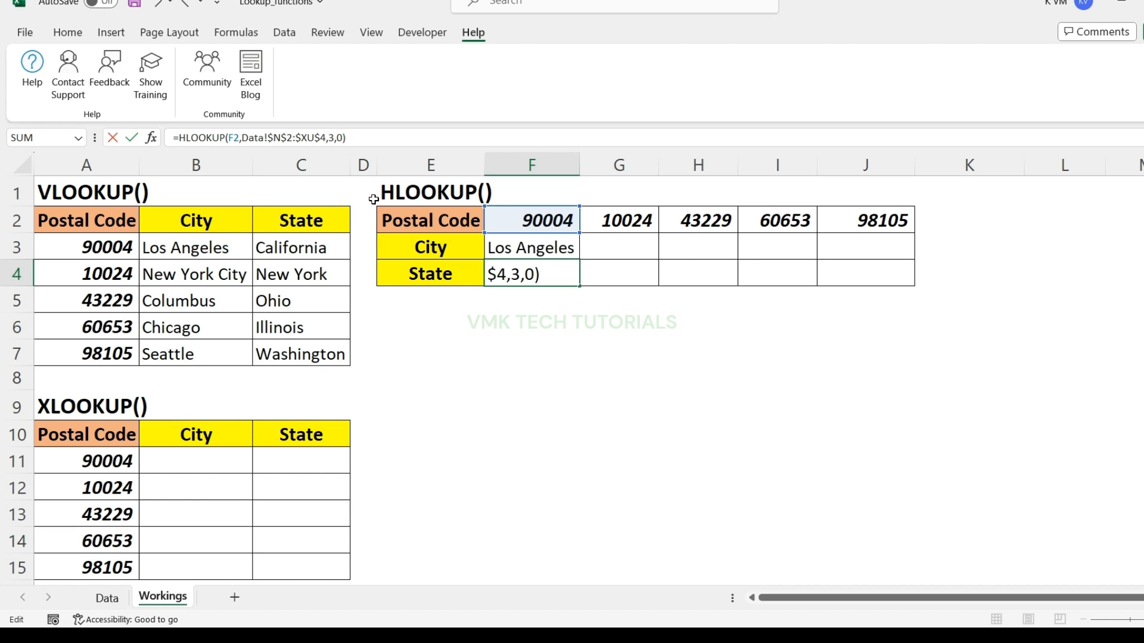
pyautogui.press('Return')
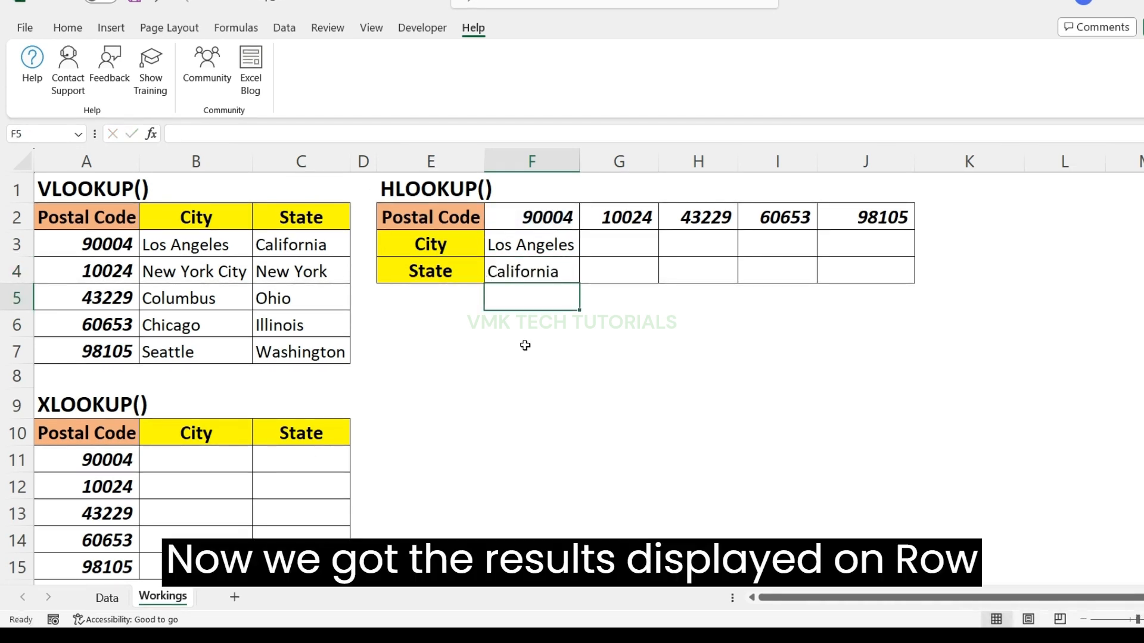
# Fill the City and State HLOOKUP formulas in F3:F4 across through column J.
pyautogui.click(537, 242)
pyautogui.click(543, 316)
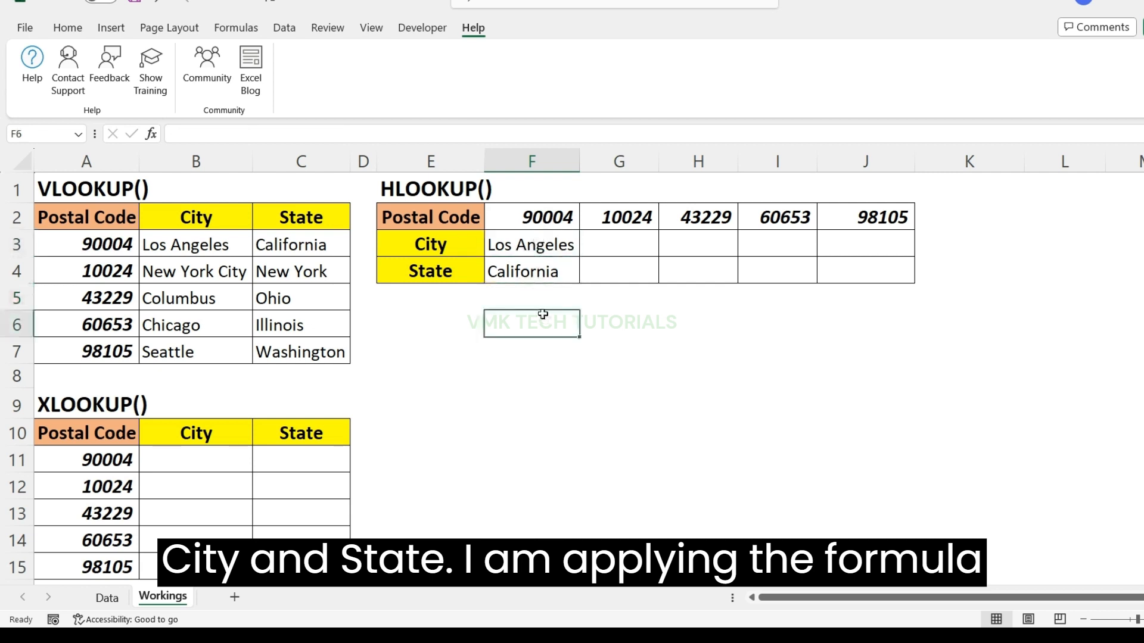
pyautogui.moveTo(565, 272); pyautogui.dragTo(846, 271)
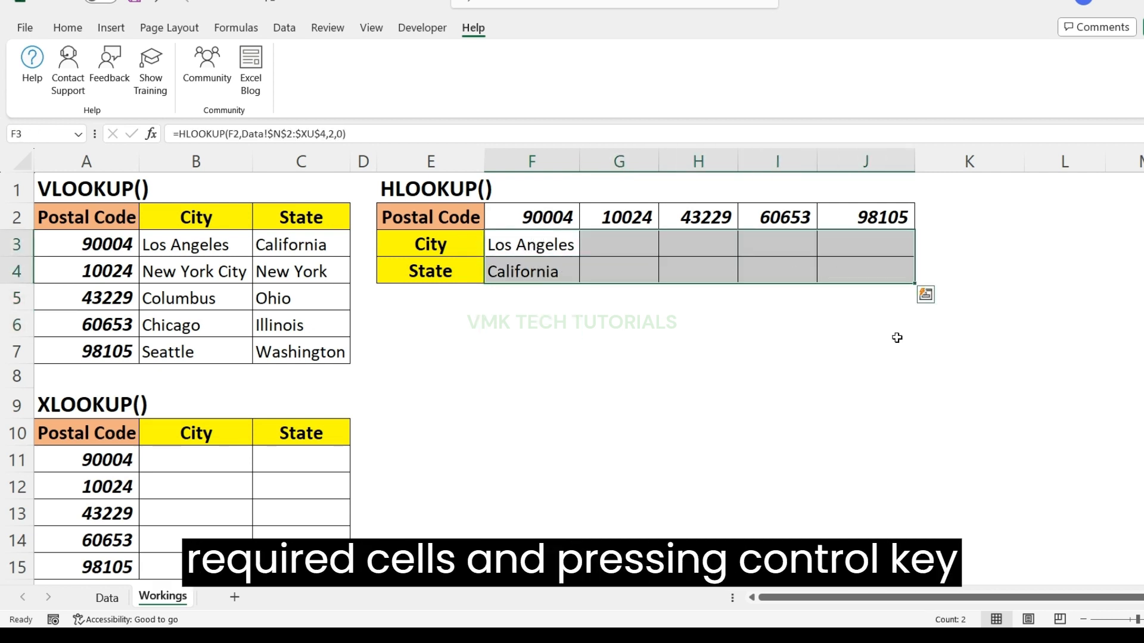
pyautogui.hotkey('ctrl', 'r')
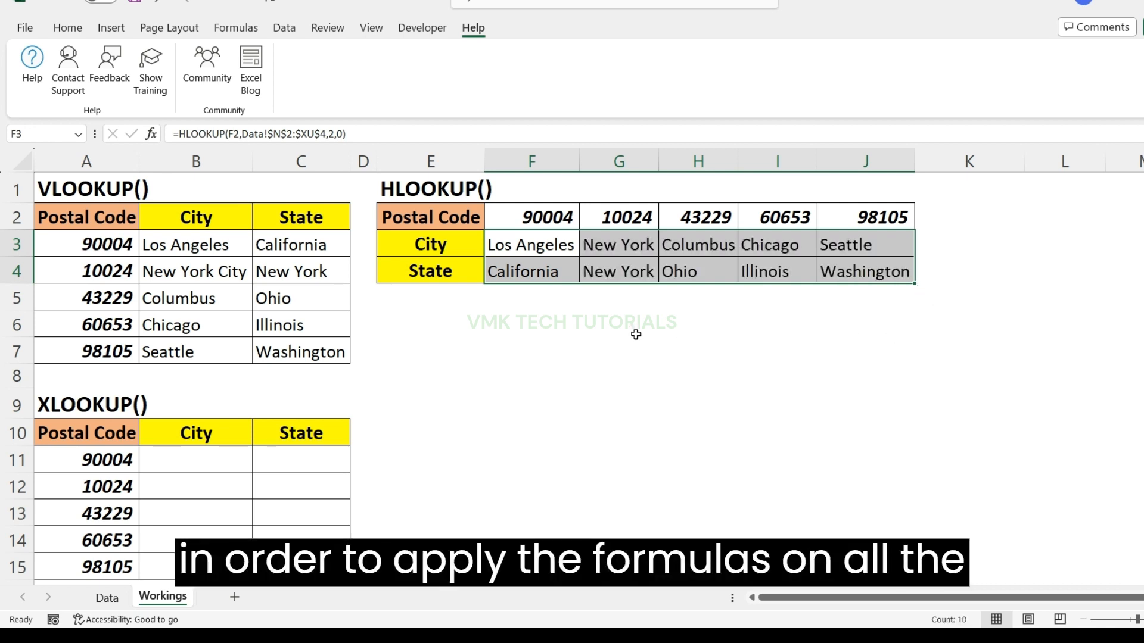
pyautogui.click(530, 345)
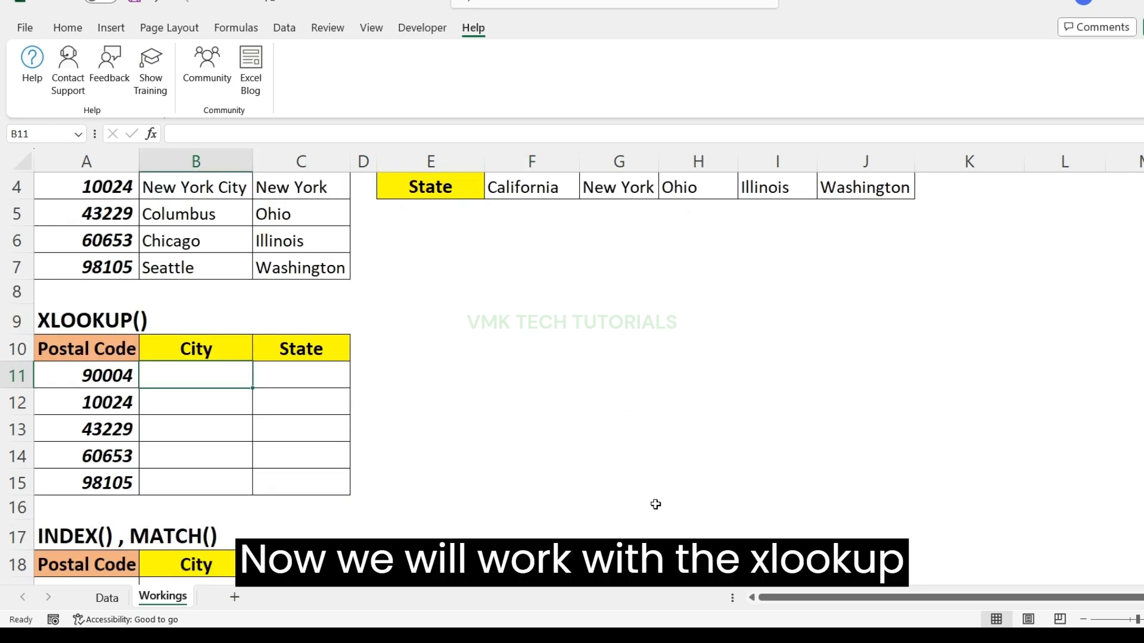
# Look up the city for the first postal code in cell B11 with =XLOOKUP(A11,Data!F3:F634,Data!E3:E634), using Table-2.
pyautogui.scroll(1, 655, 503)
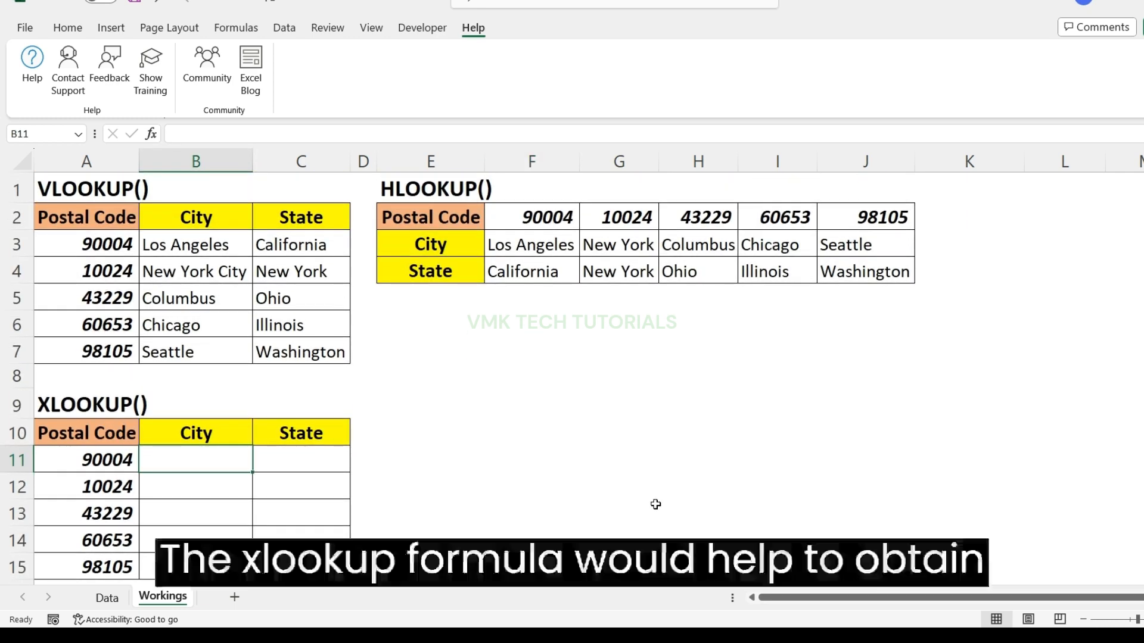
pyautogui.write('=')
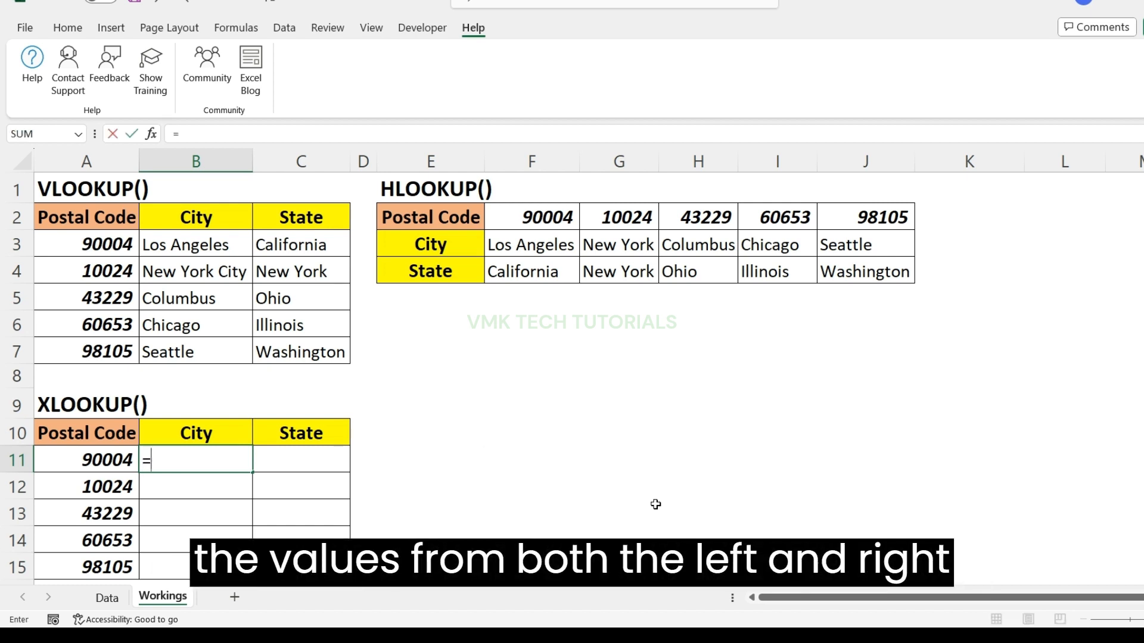
pyautogui.write('xl')
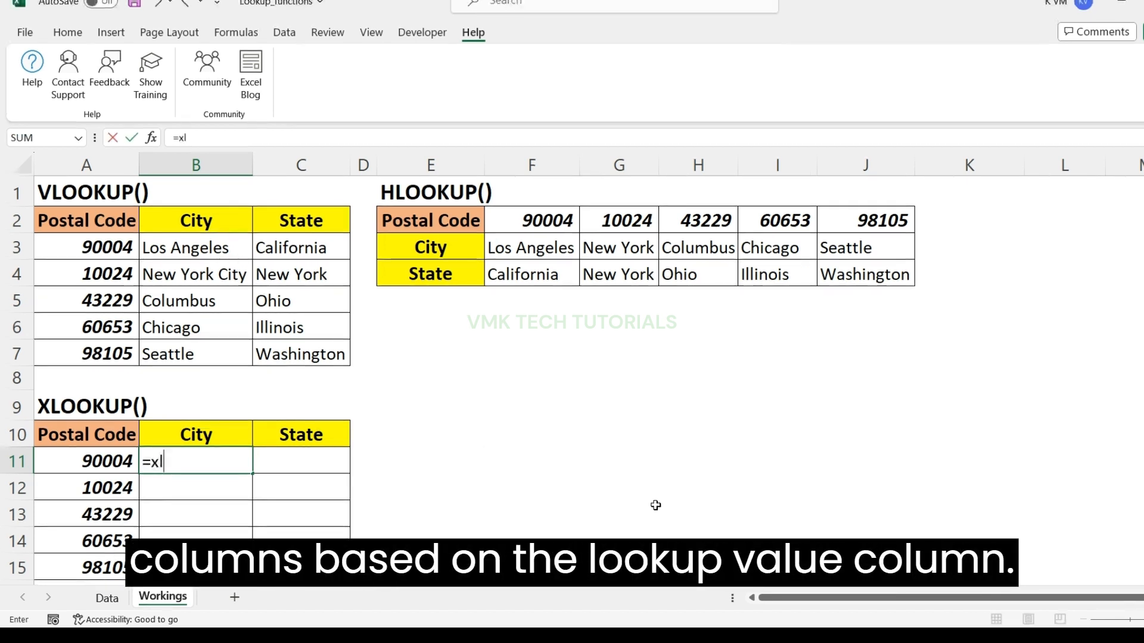
pyautogui.press('Tab')
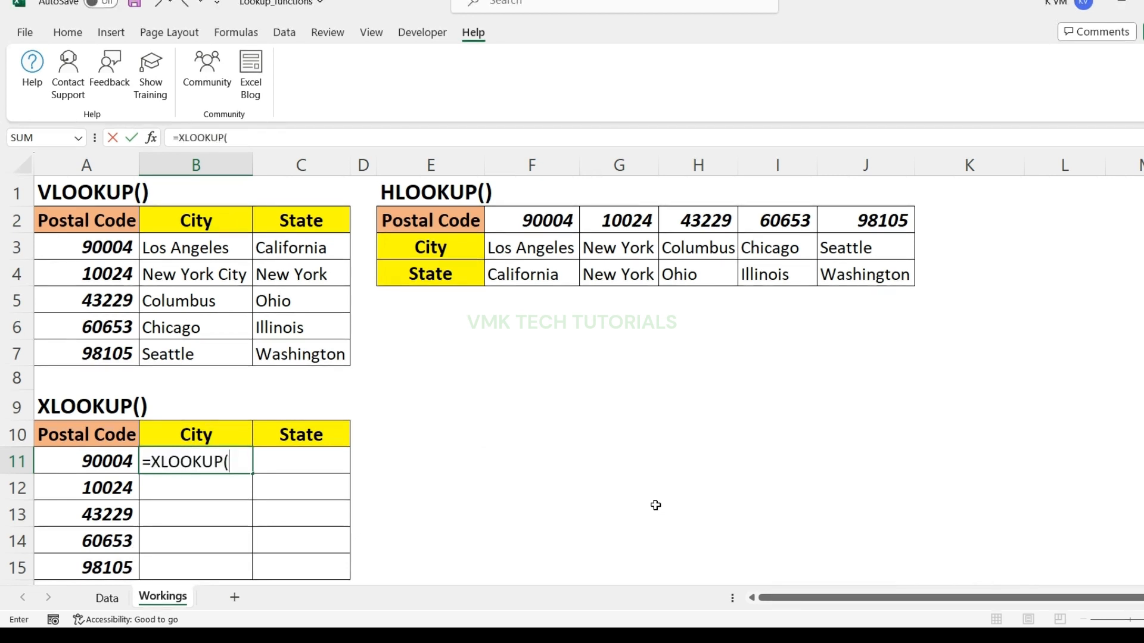
pyautogui.click(88, 468)
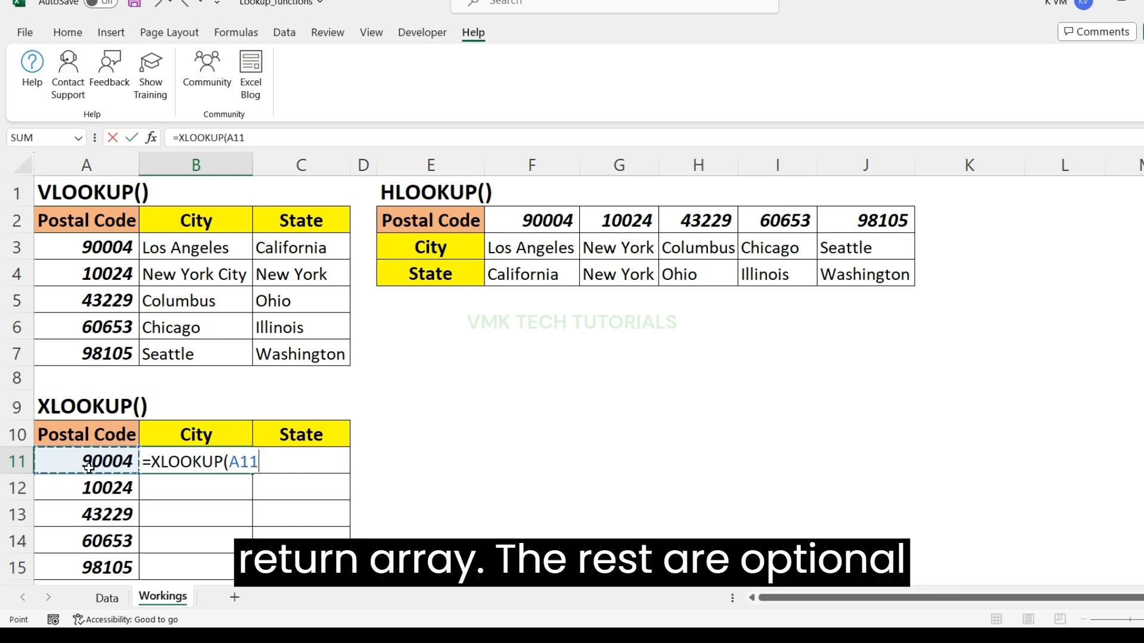
pyautogui.write(',')
pyautogui.click(112, 598)
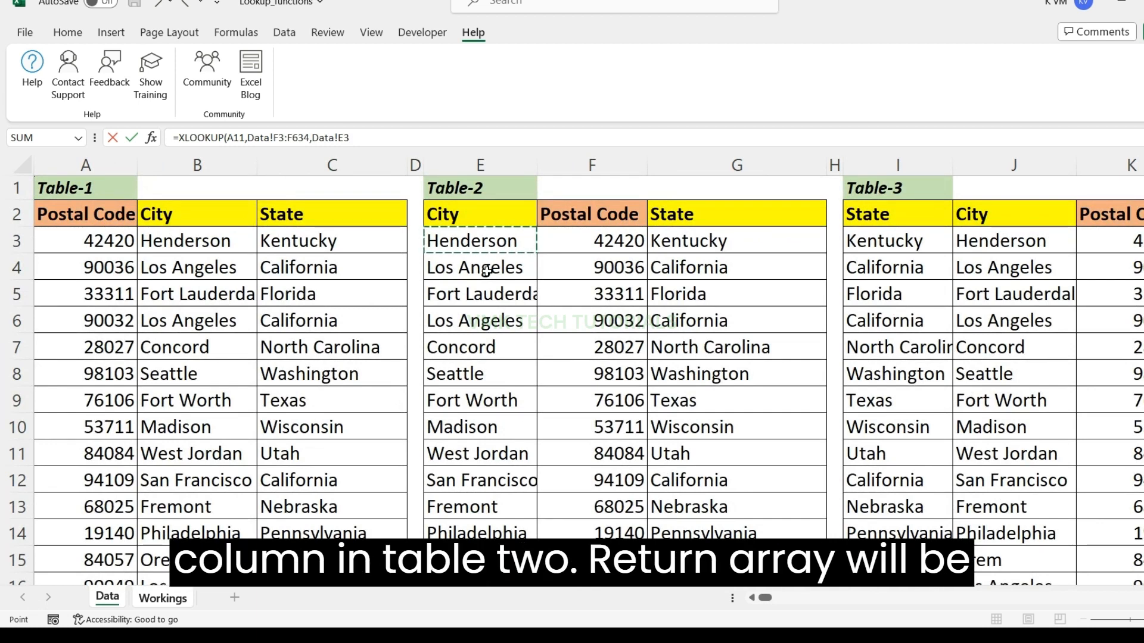
pyautogui.hotkey('ctrl', 'shift', 'Down')
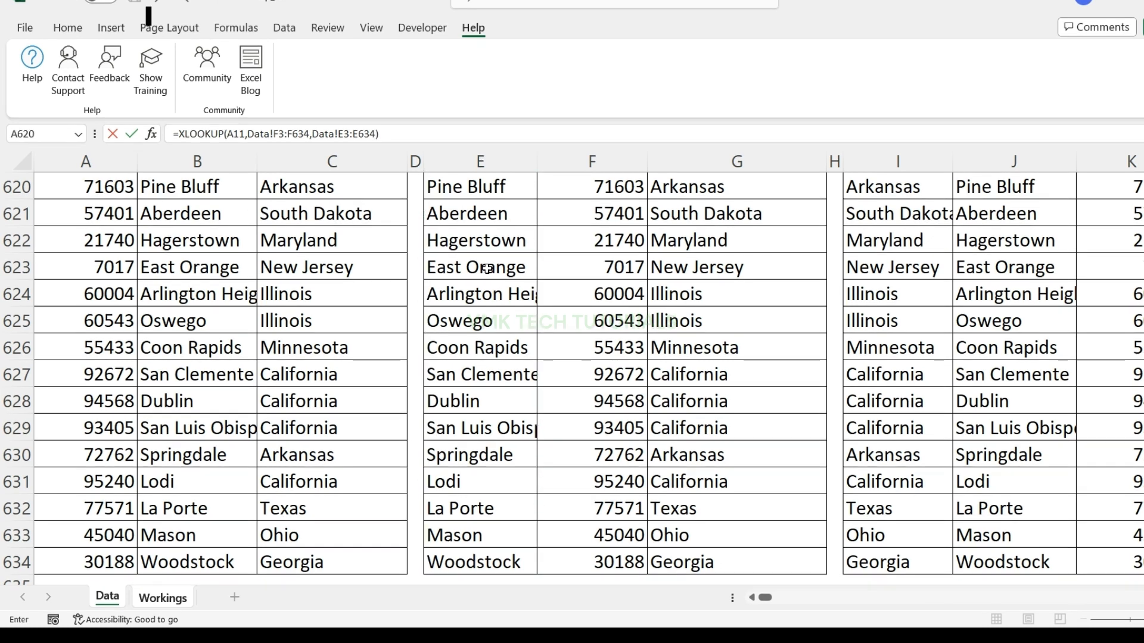
pyautogui.press('Return')
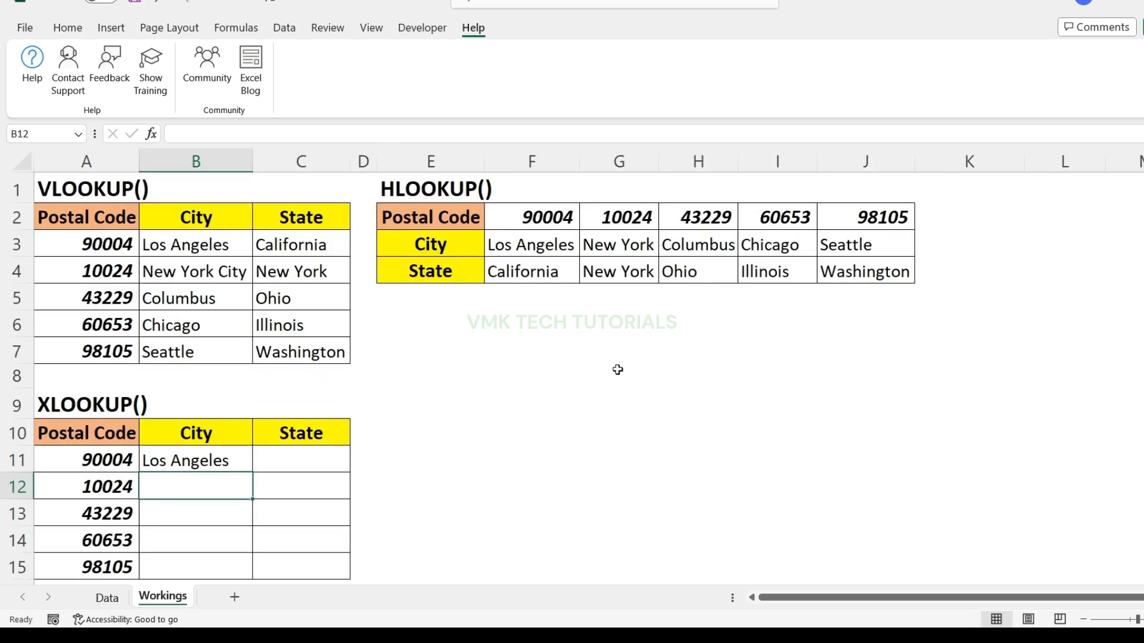
# Start an XLOOKUP formula in State cell C11 with the postal code in A11 as the lookup value.
pyautogui.scroll(-2, 615, 370)
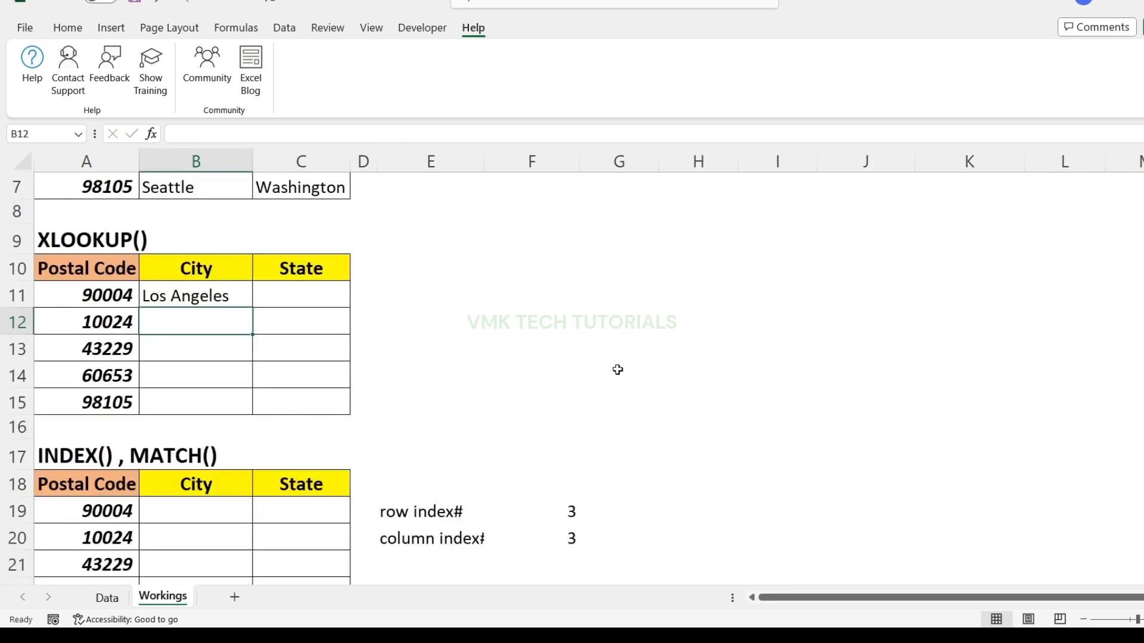
pyautogui.click(298, 295)
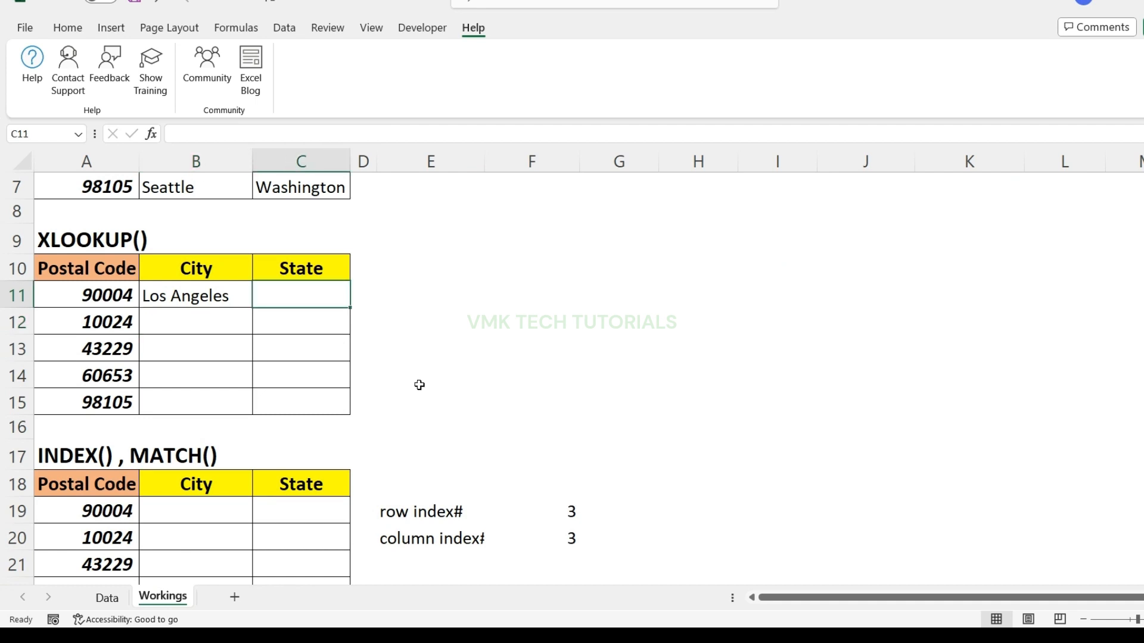
pyautogui.write('=')
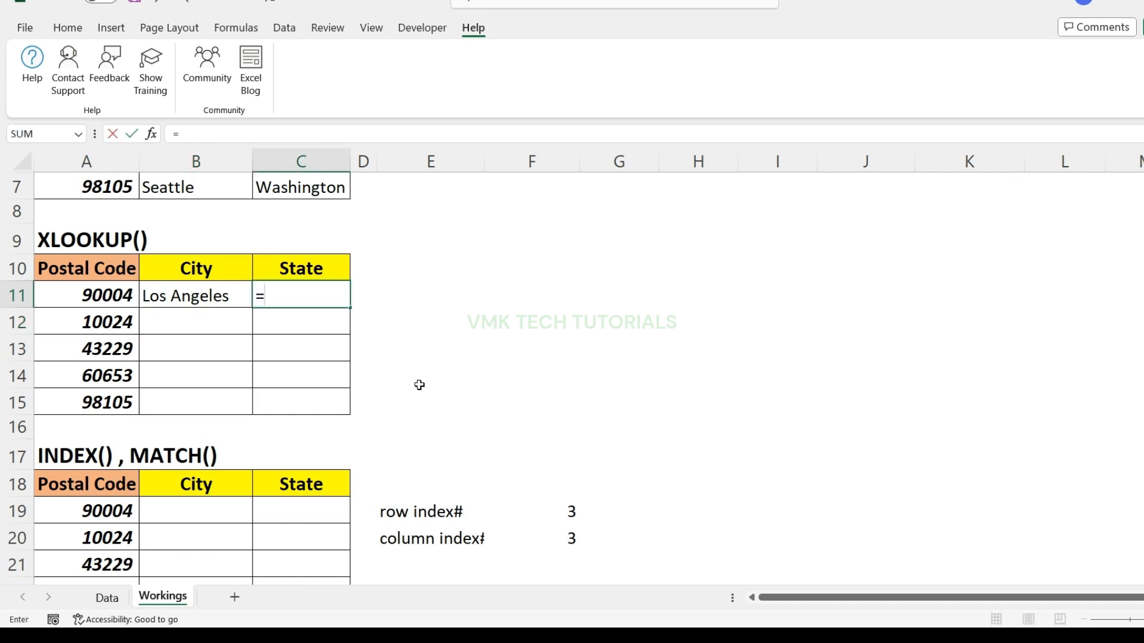
pyautogui.write('xl')
pyautogui.press('Tab')
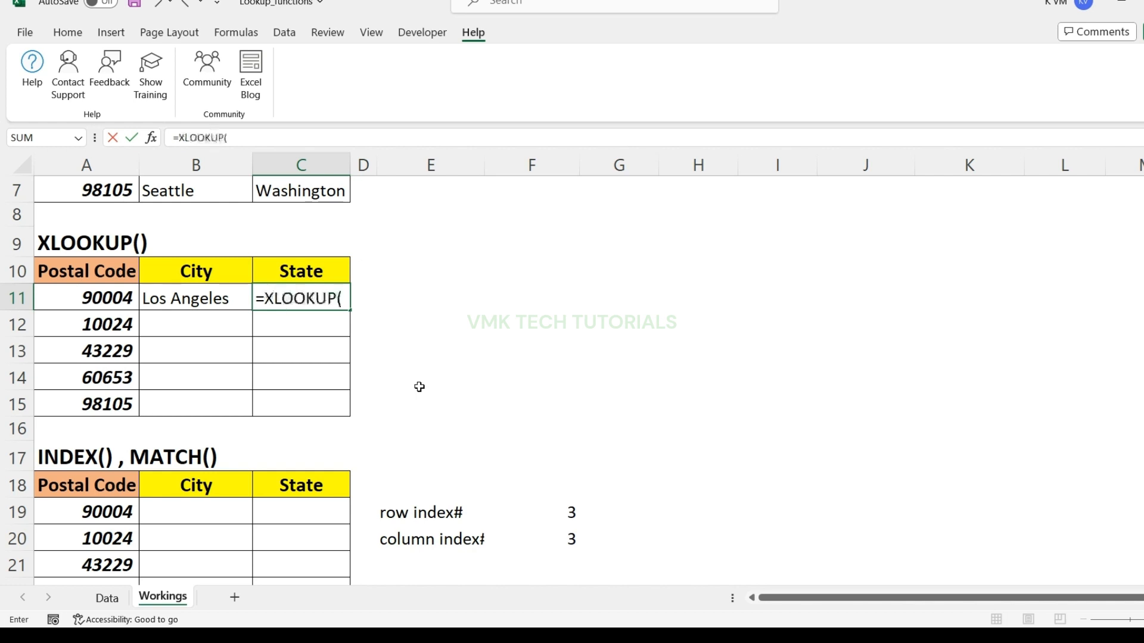
pyautogui.press('Left')
pyautogui.press('Left')
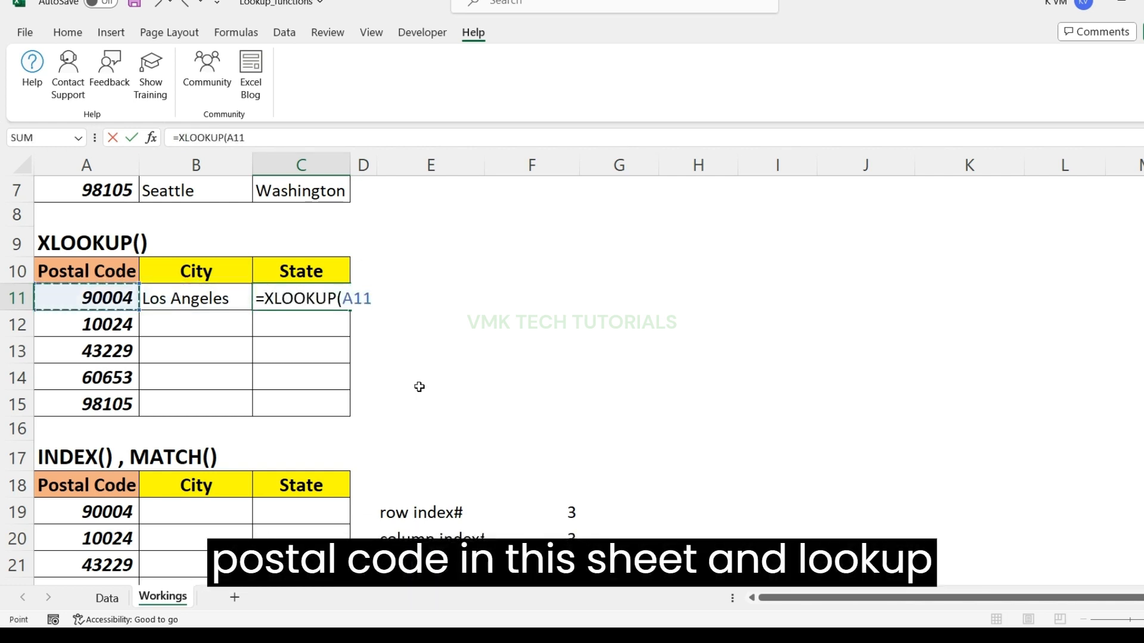
pyautogui.write(',')
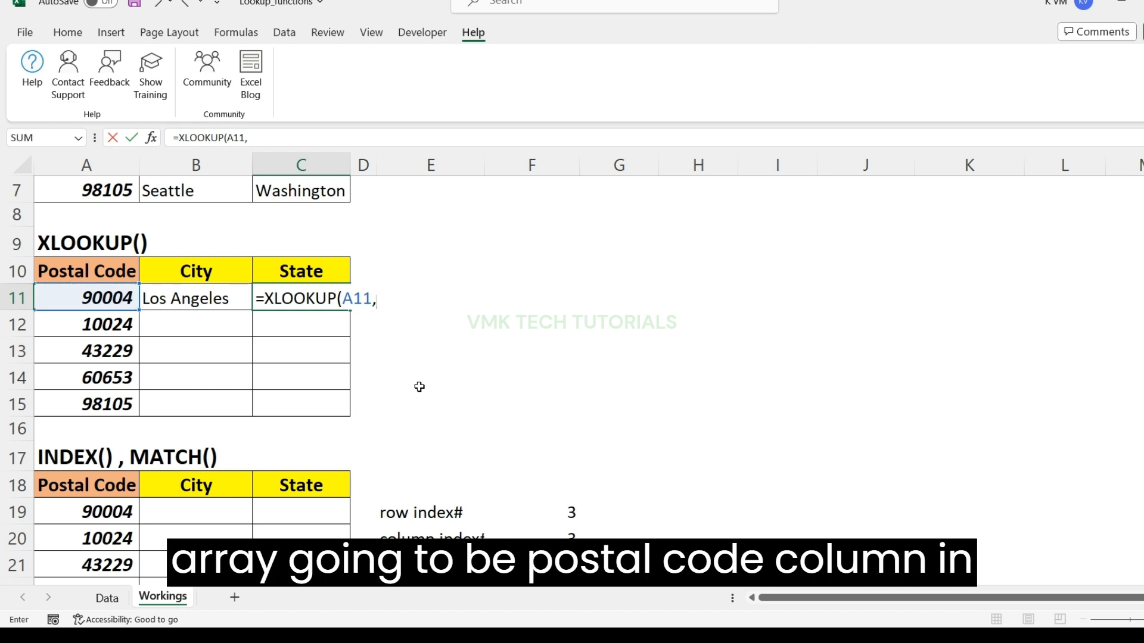
# Set the lookup array of the C11 XLOOKUP to Table-2's postal code column, Data!F3:F634.
pyautogui.click(108, 598)
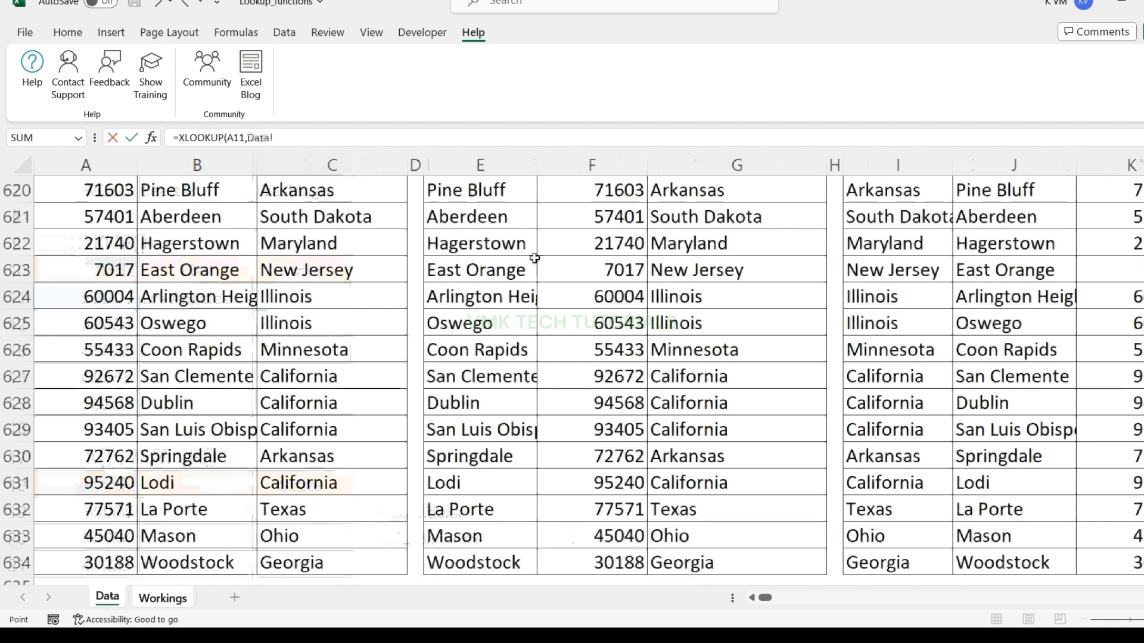
pyautogui.click(560, 244)
pyautogui.hotkey('ctrl', 'Up')
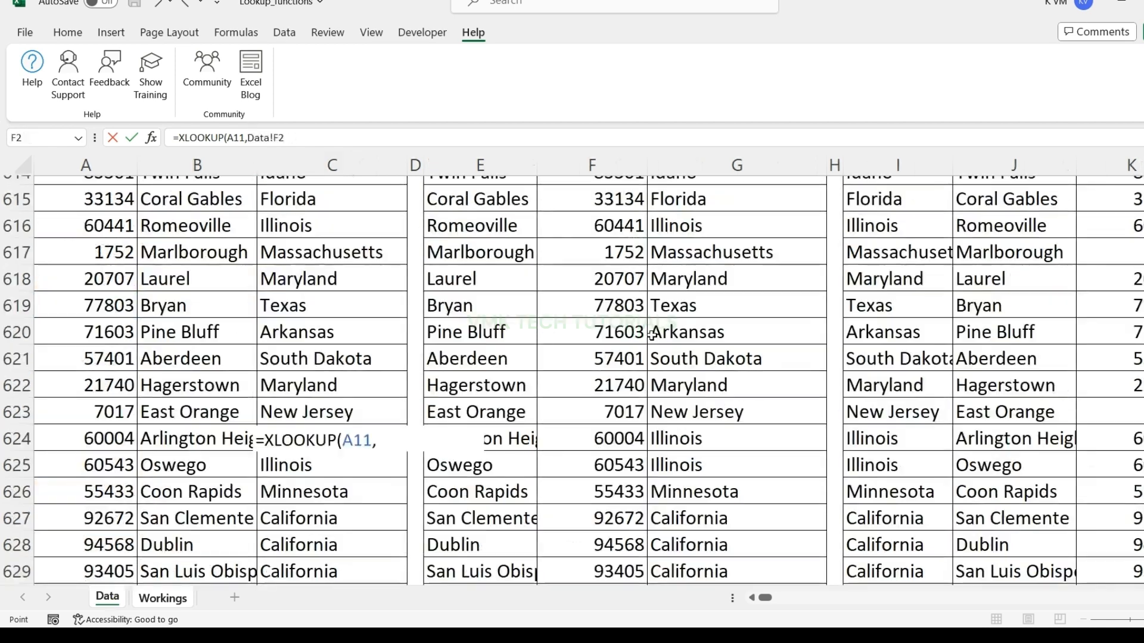
pyautogui.press('Down')
pyautogui.hotkey('ctrl', 'shift', 'Down')
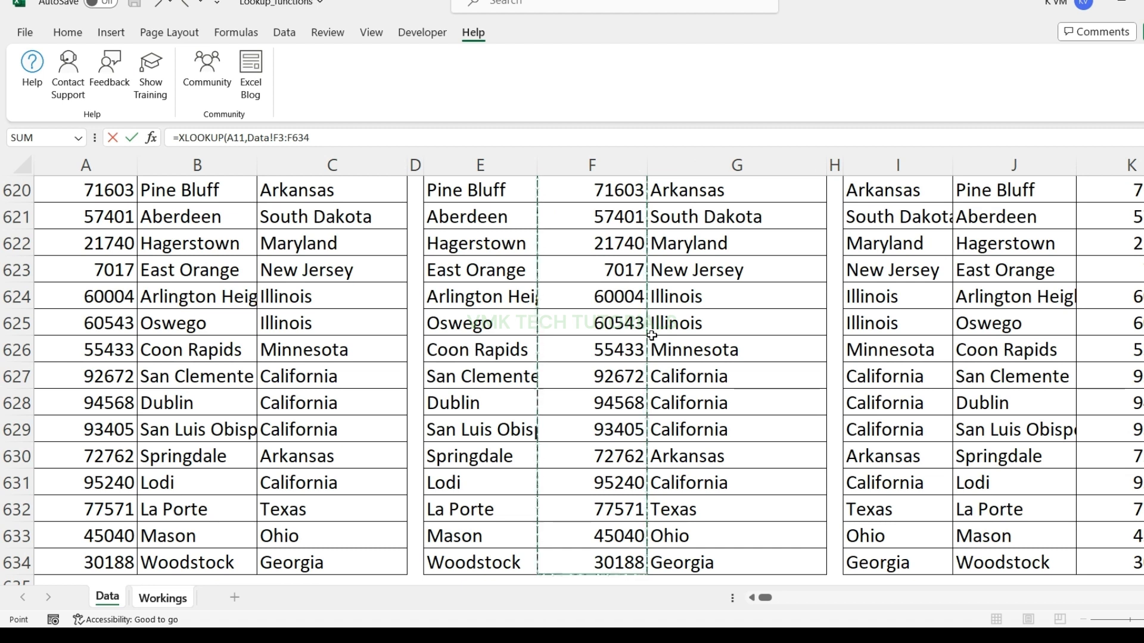
pyautogui.write(',')
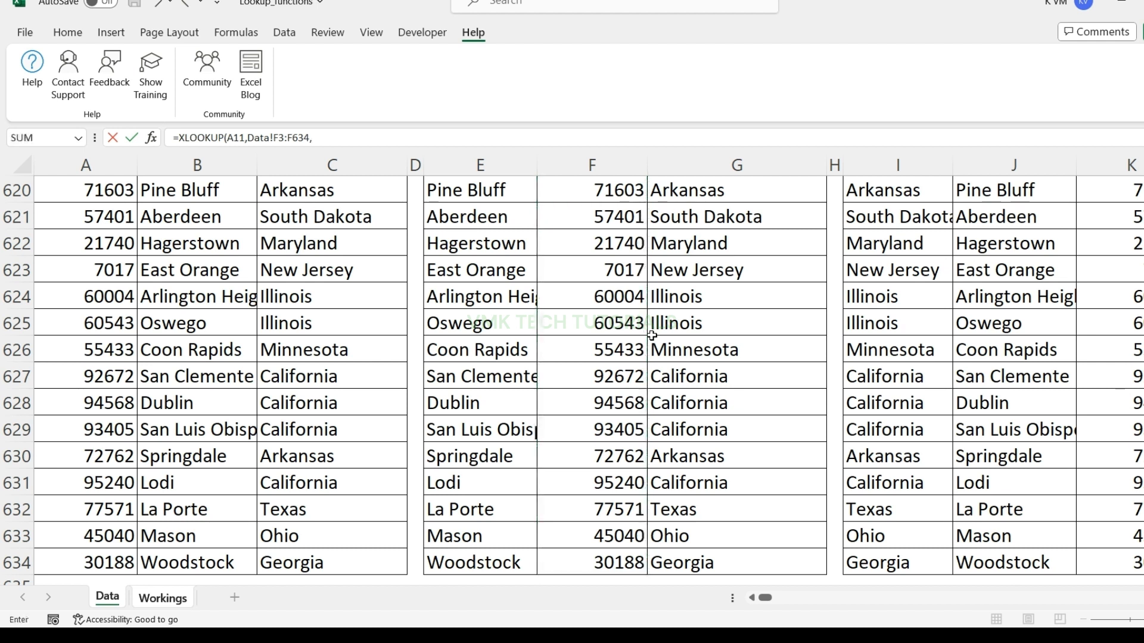
# Set the return array to Table-2's state column, completing C11 as =XLOOKUP(A11,Data!F3:F634,Data!G3:G634).
pyautogui.click(701, 269)
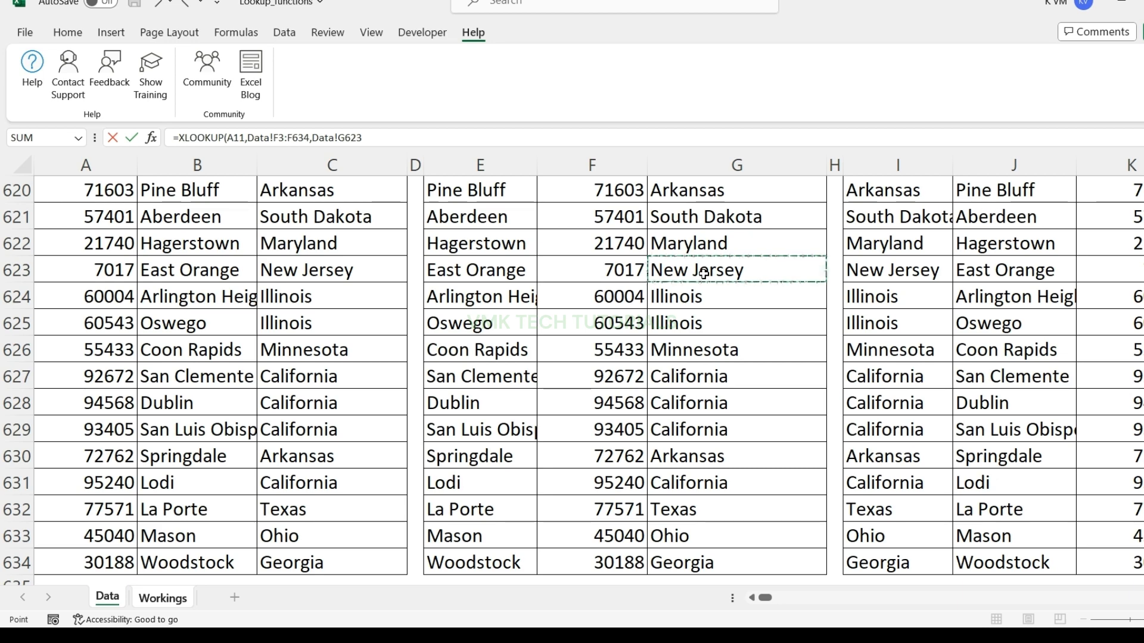
pyautogui.hotkey('ctrl', 'Up')
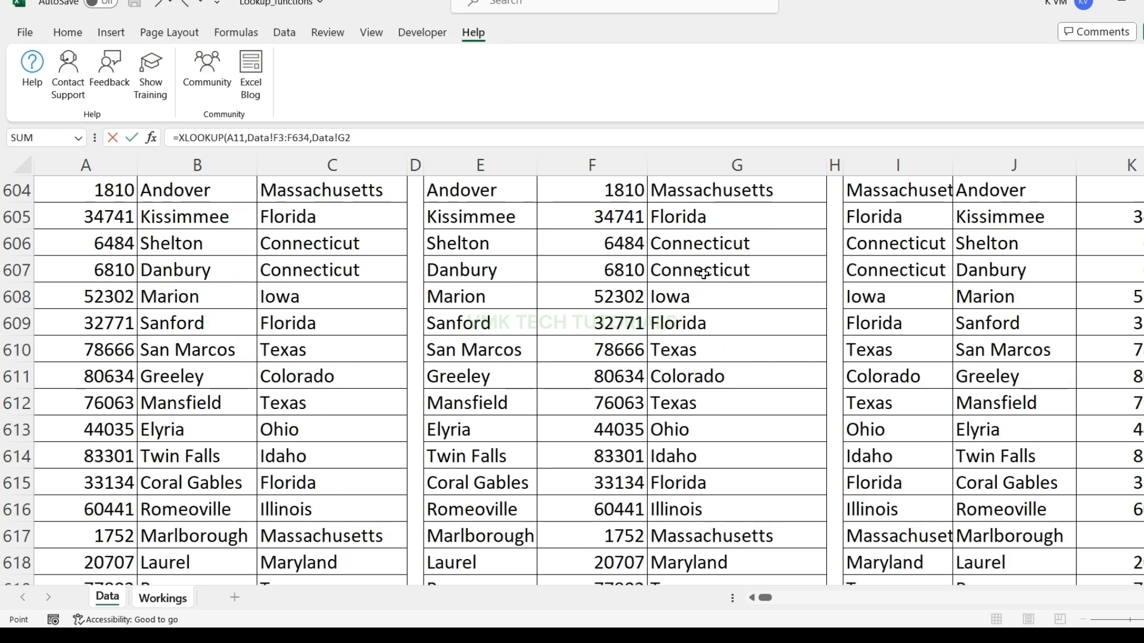
pyautogui.press('Down')
pyautogui.hotkey('ctrl', 'shift', 'Down')
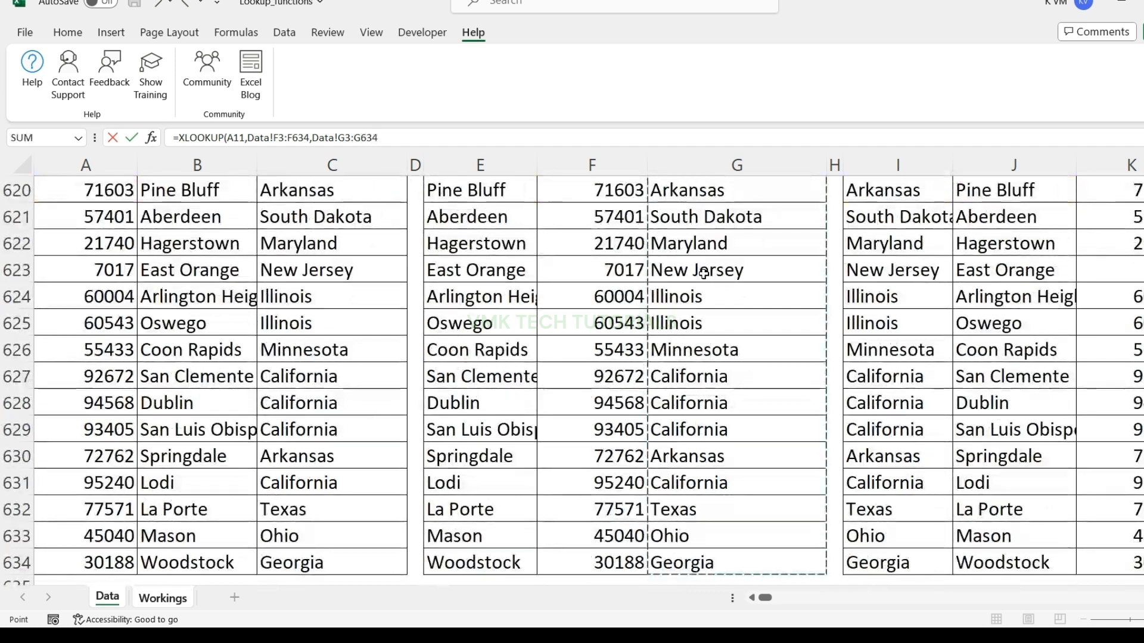
pyautogui.write(')')
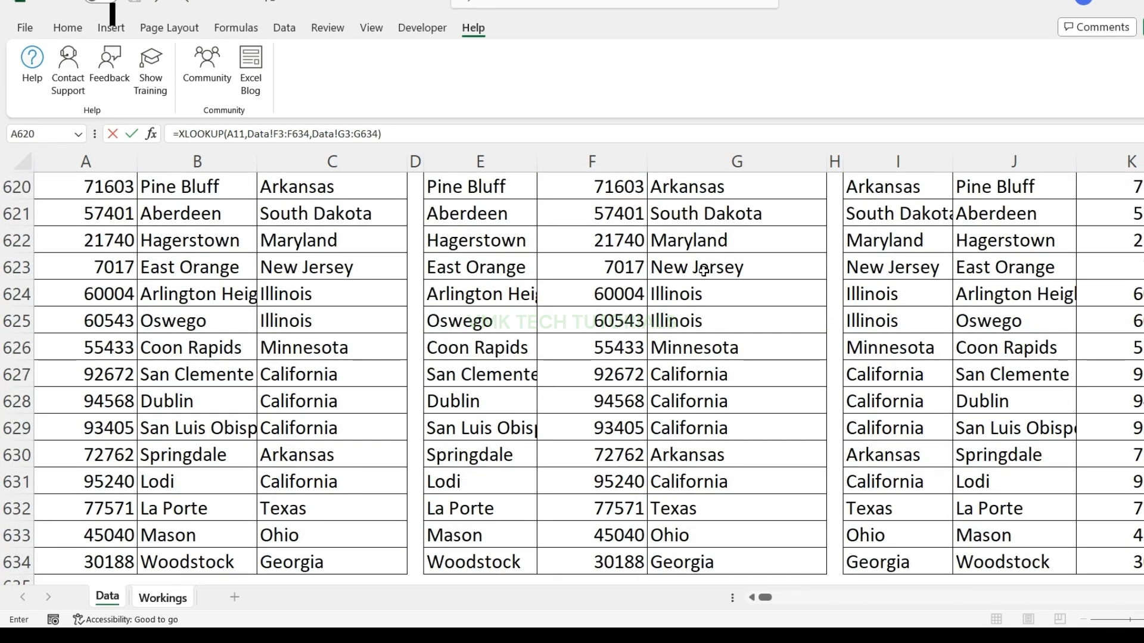
pyautogui.press('Return')
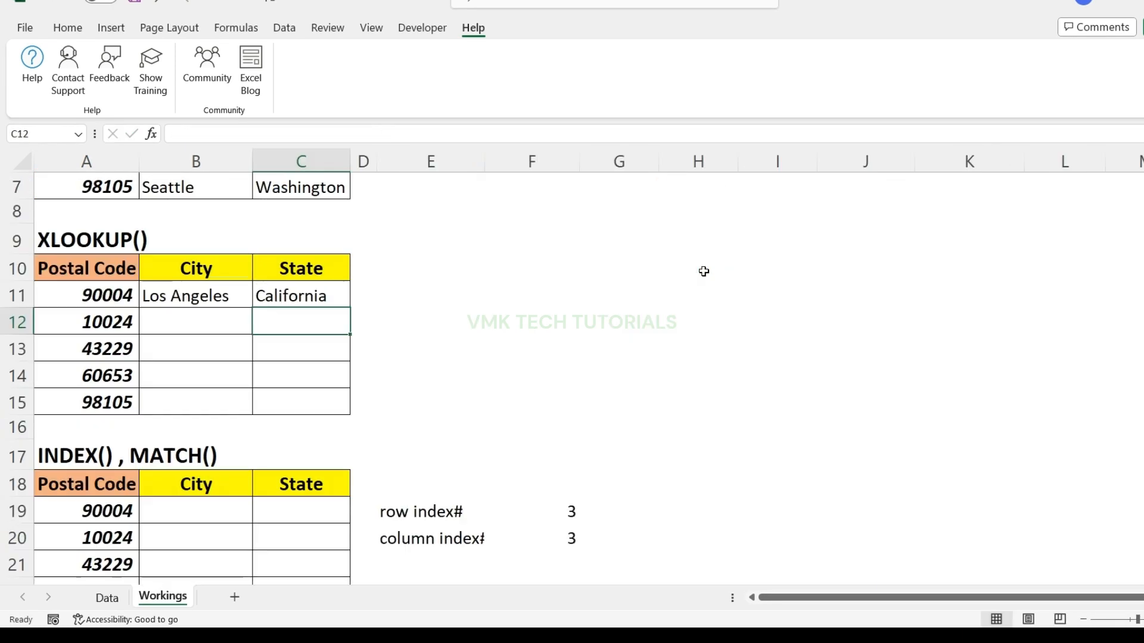
# Fill the City and State XLOOKUP formulas in B11:C11 down through row 15.
pyautogui.click(476, 320)
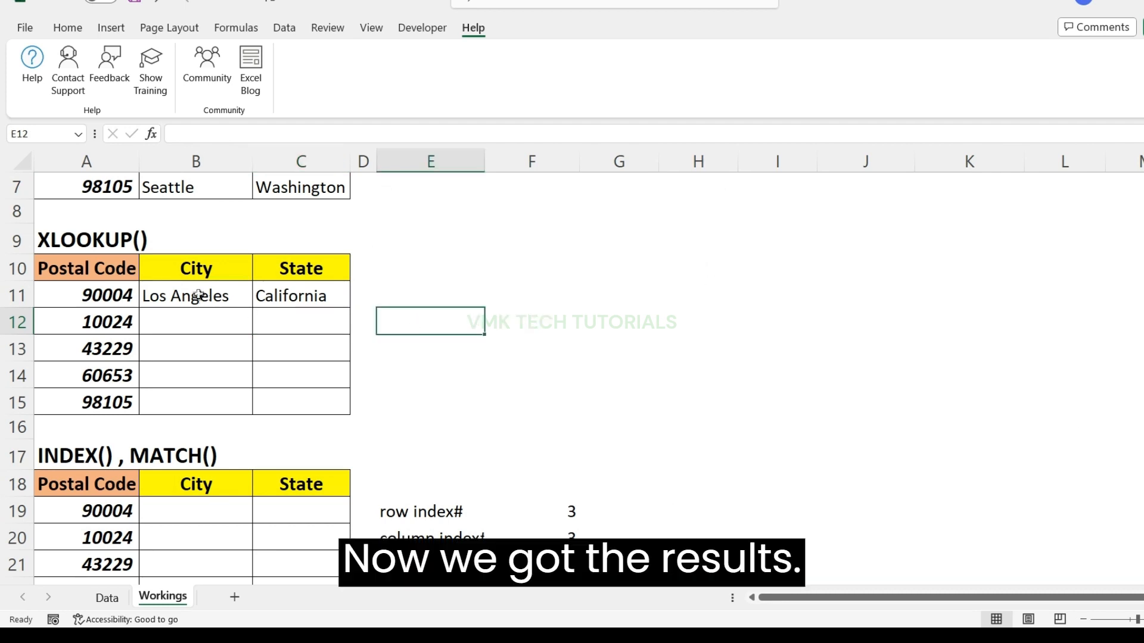
pyautogui.moveTo(197, 296); pyautogui.dragTo(282, 397)
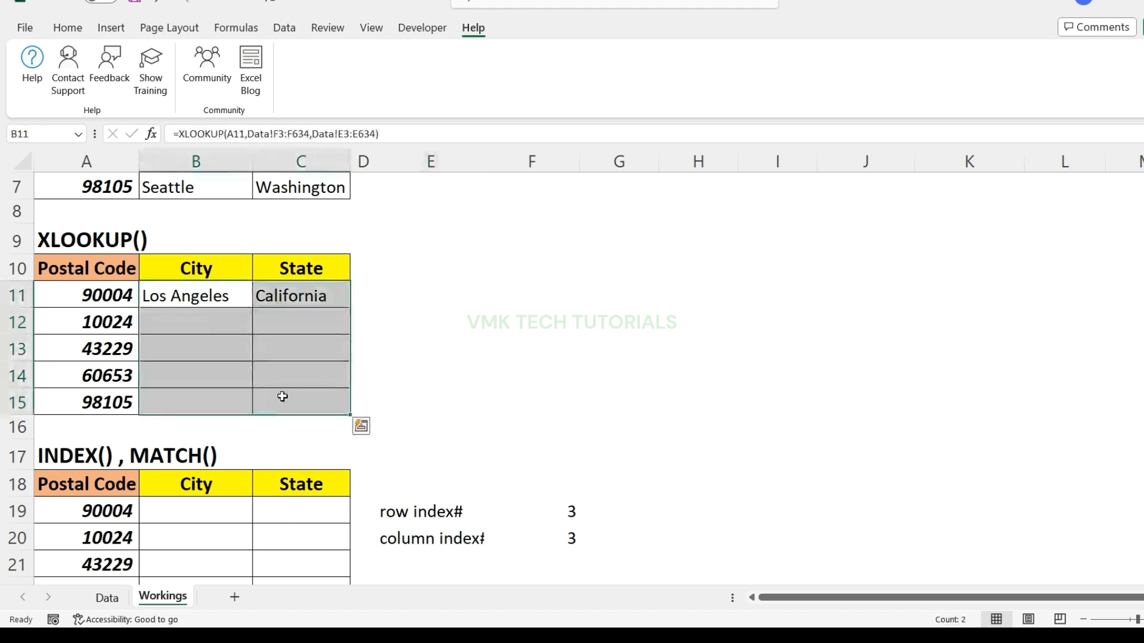
pyautogui.hotkey('ctrl', 'd')
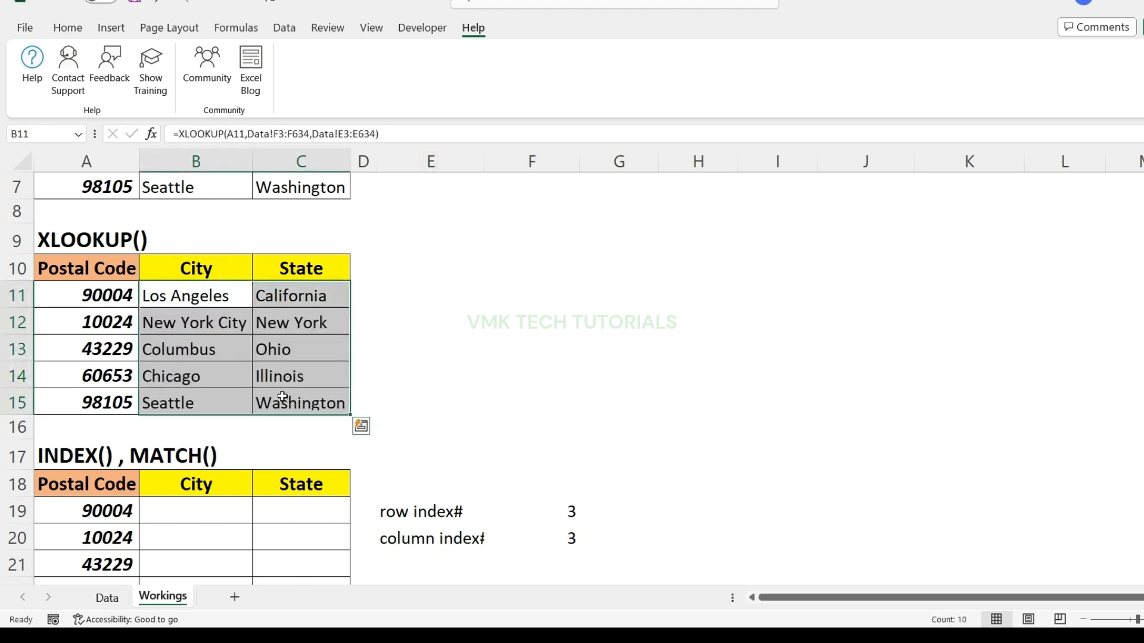
pyautogui.click(419, 337)
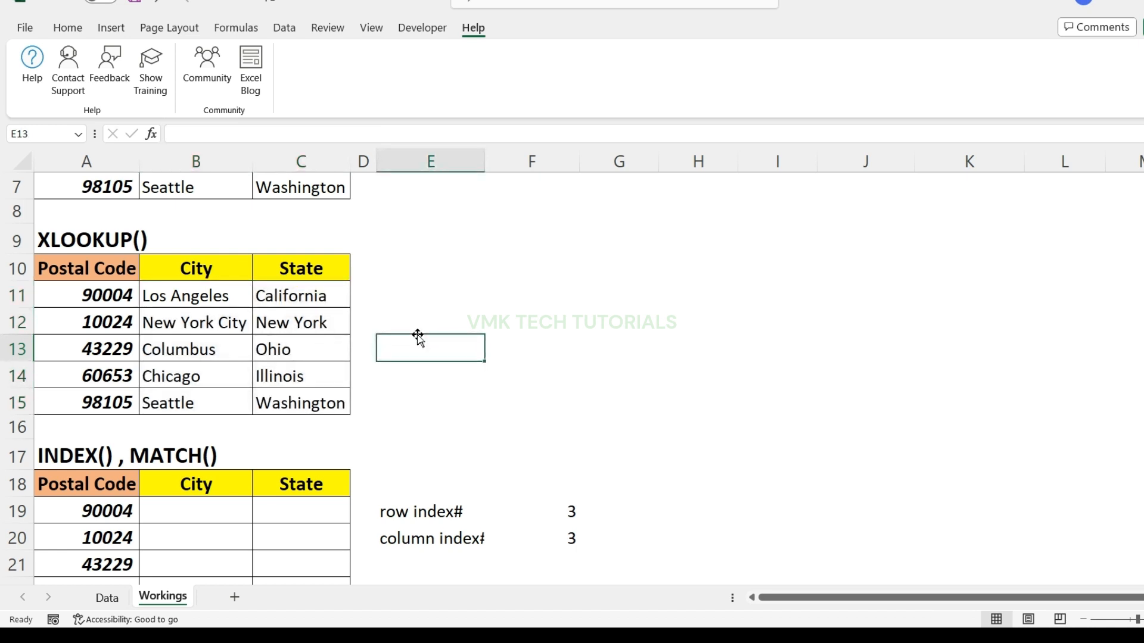
# Start an INDEX formula in G19, beside the row index value, with A11:C15 as the array.
pyautogui.scroll(-2, 418, 337)
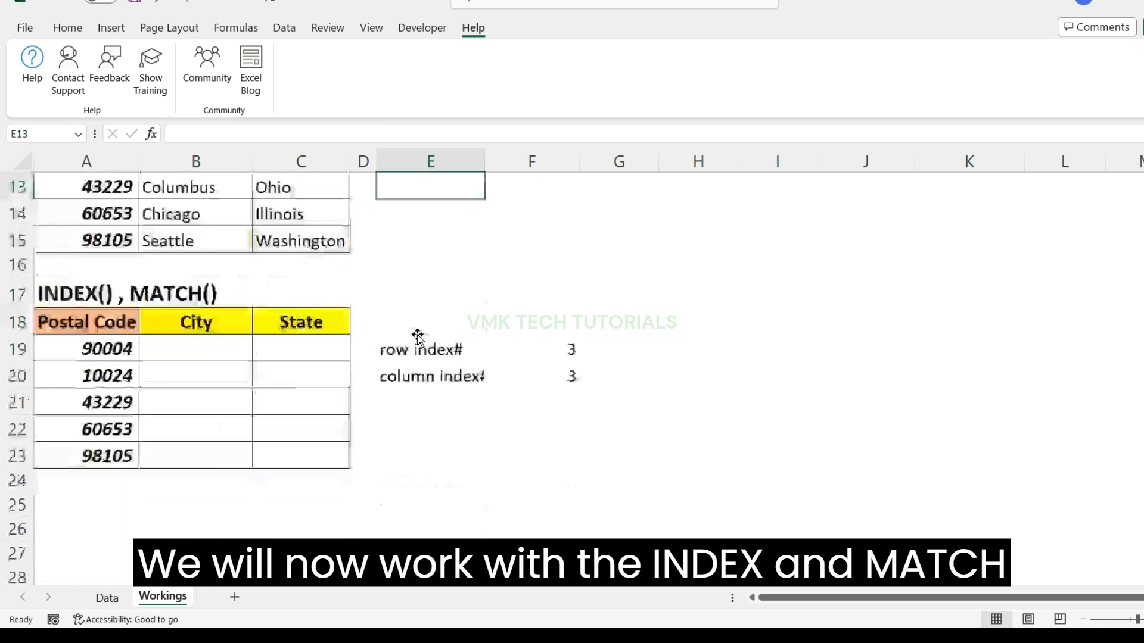
pyautogui.scroll(2, 418, 337)
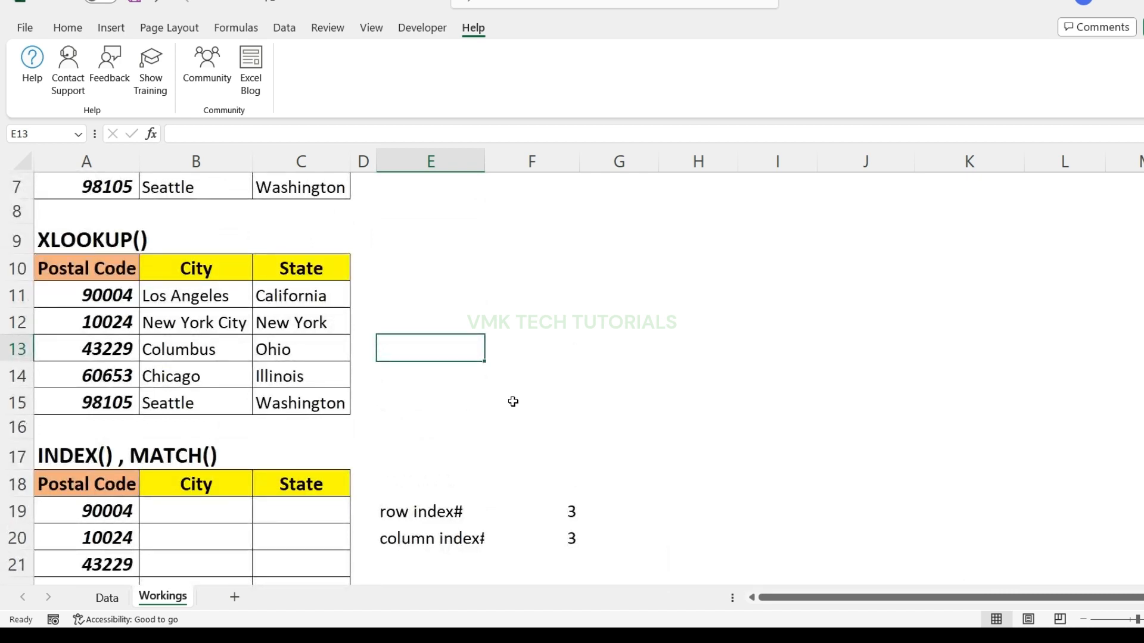
pyautogui.scroll(-1, 513, 402)
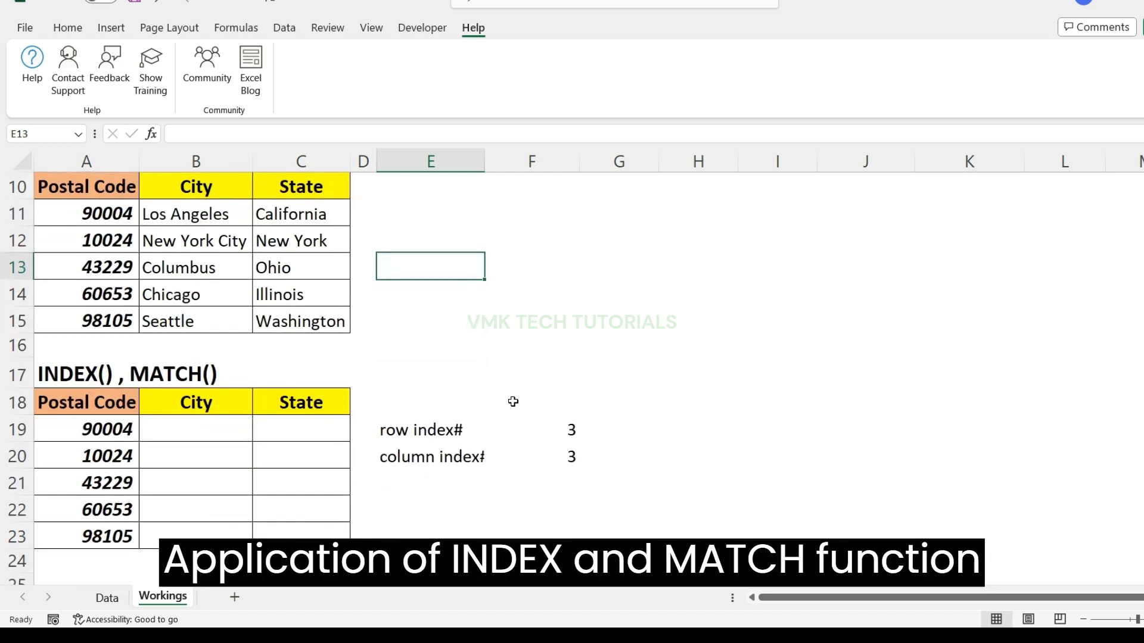
pyautogui.click(604, 433)
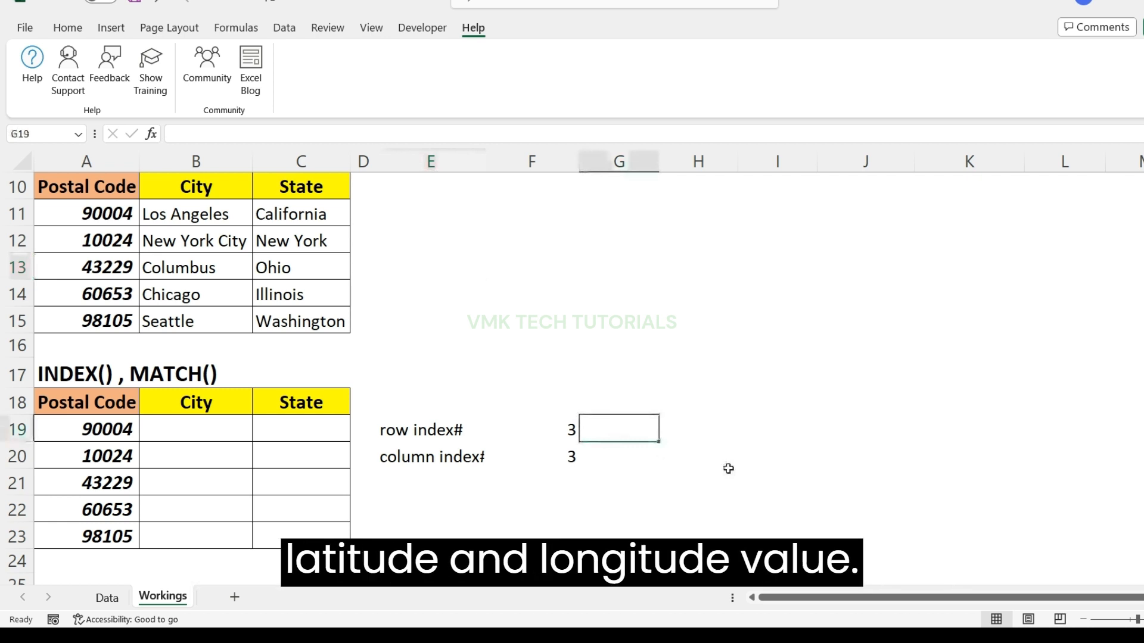
pyautogui.write('=')
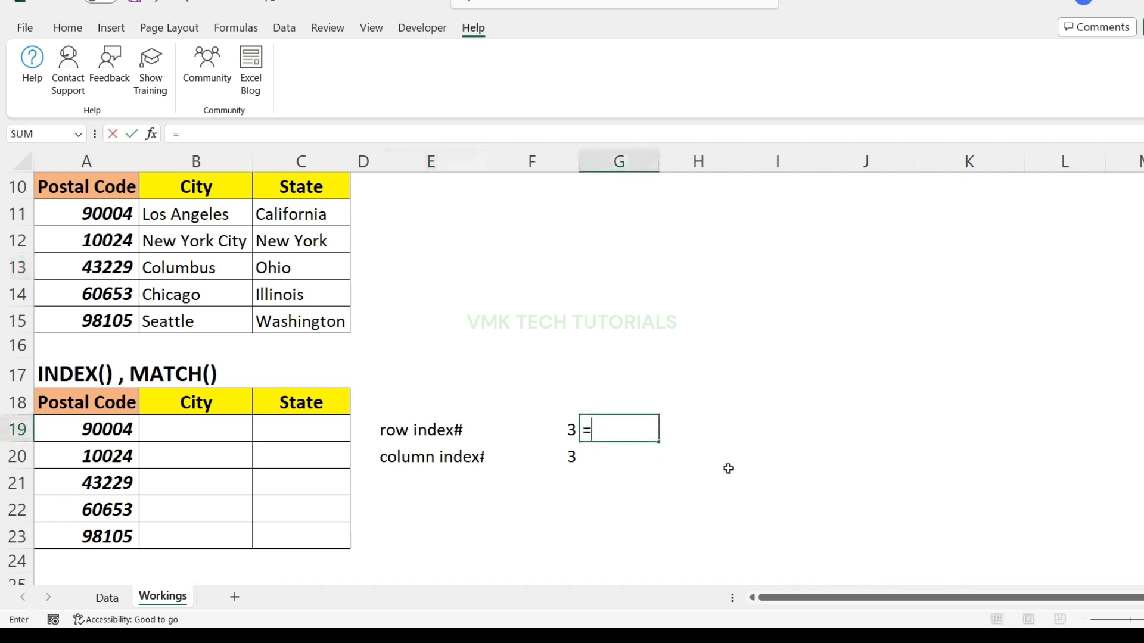
pyautogui.write('in')
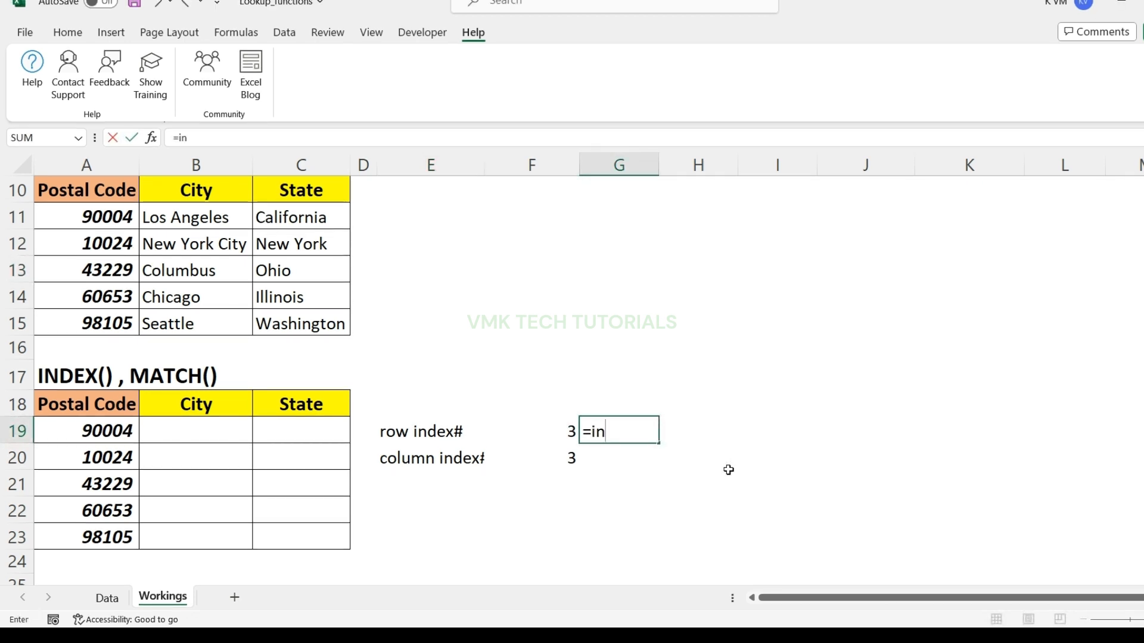
pyautogui.press('Tab')
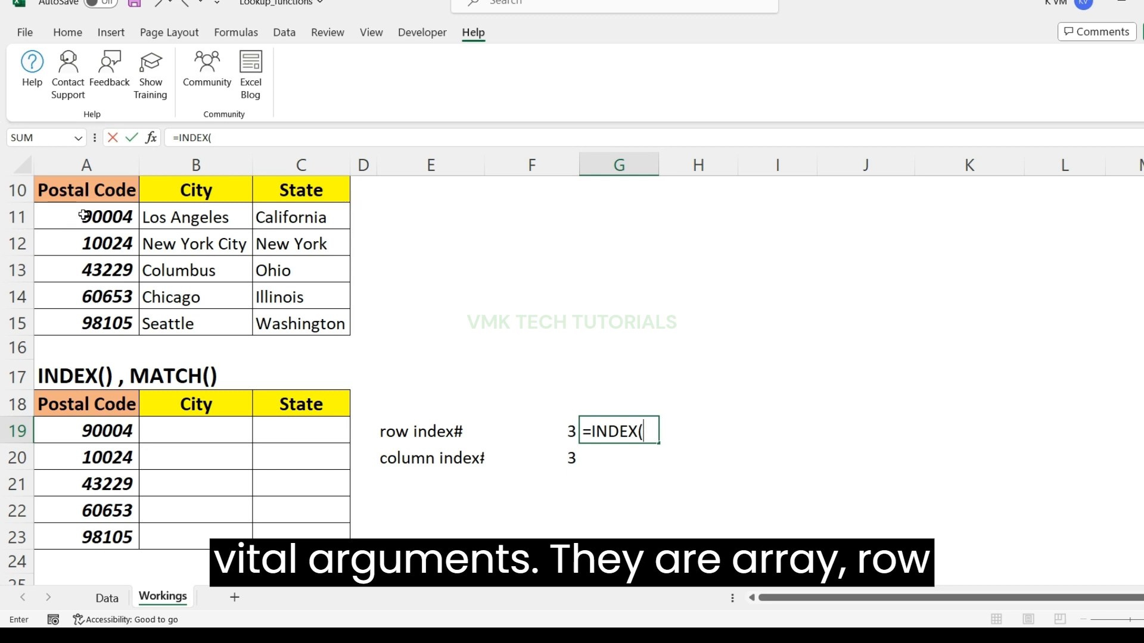
pyautogui.moveTo(79, 220); pyautogui.dragTo(275, 328)
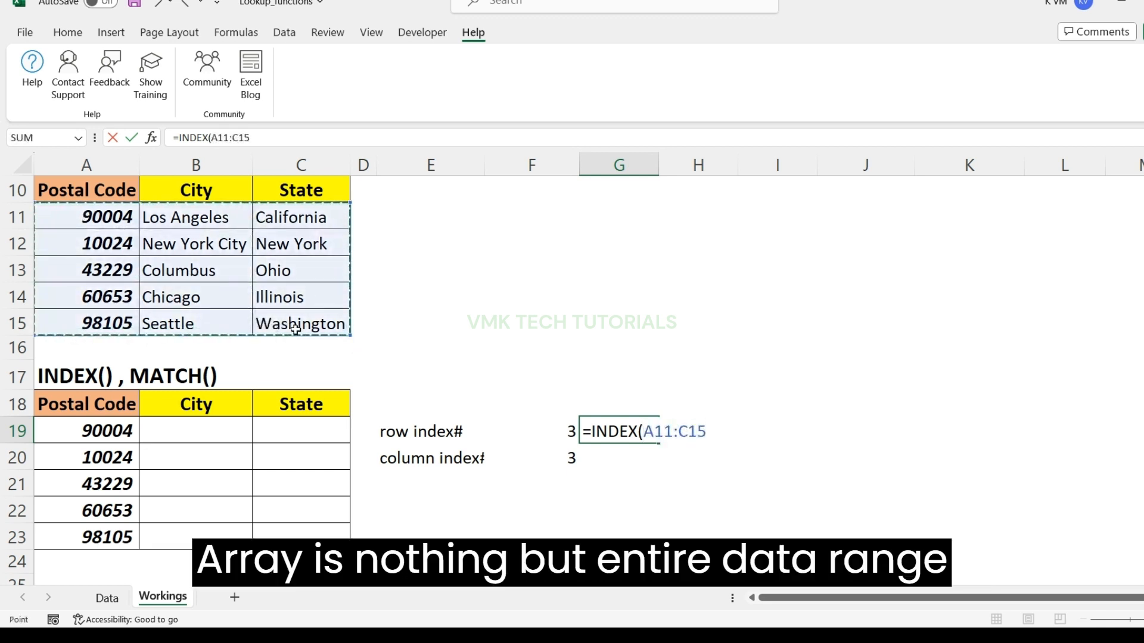
pyautogui.write(',')
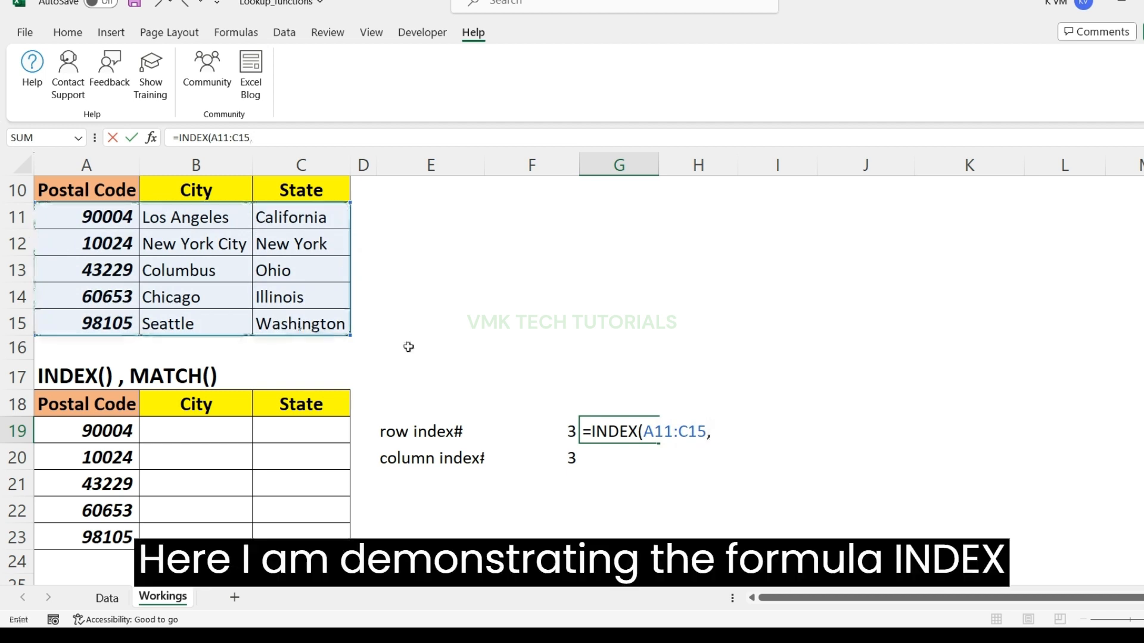
# Use F19 as the row number and F20 as the column number, completing G19 as =INDEX(A11:C15,F19,F20).
pyautogui.click(568, 435)
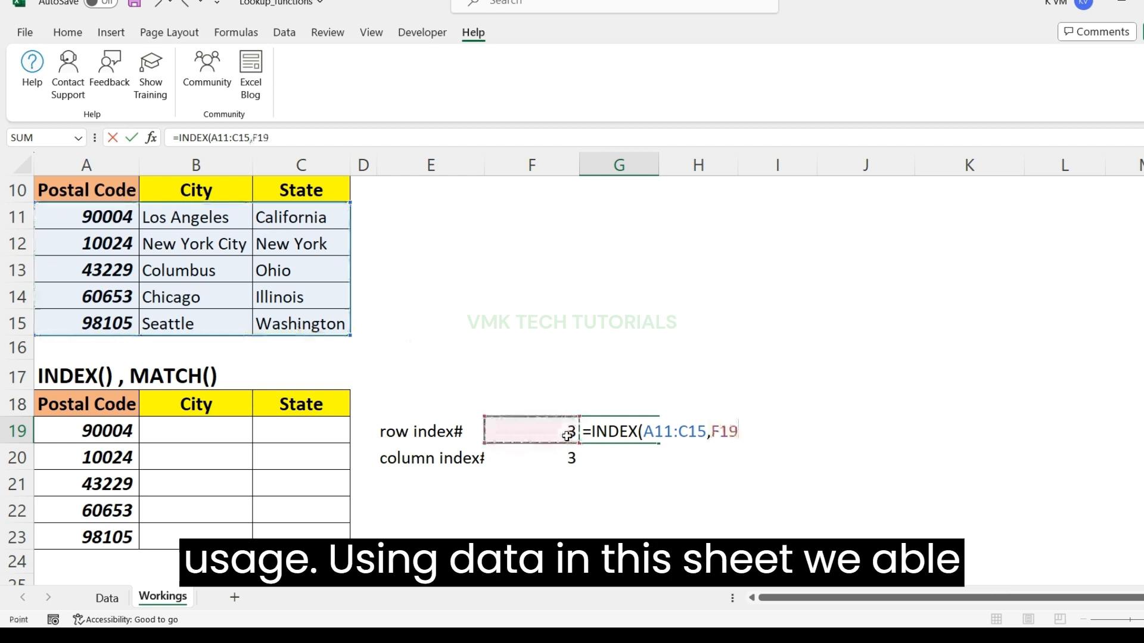
pyautogui.write(',')
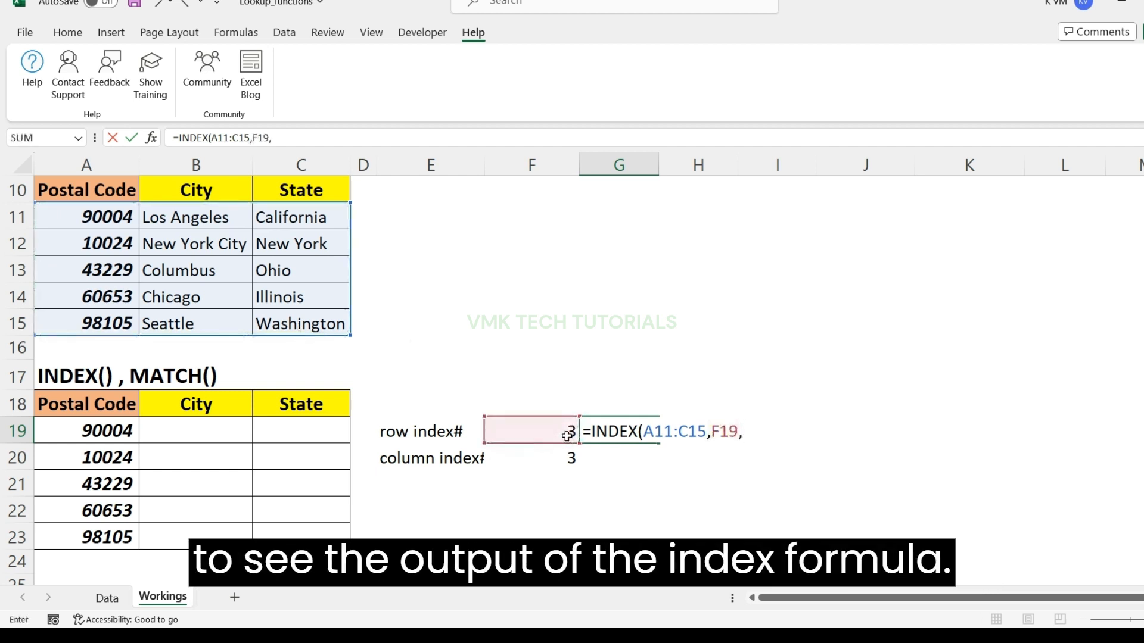
pyautogui.click(528, 458)
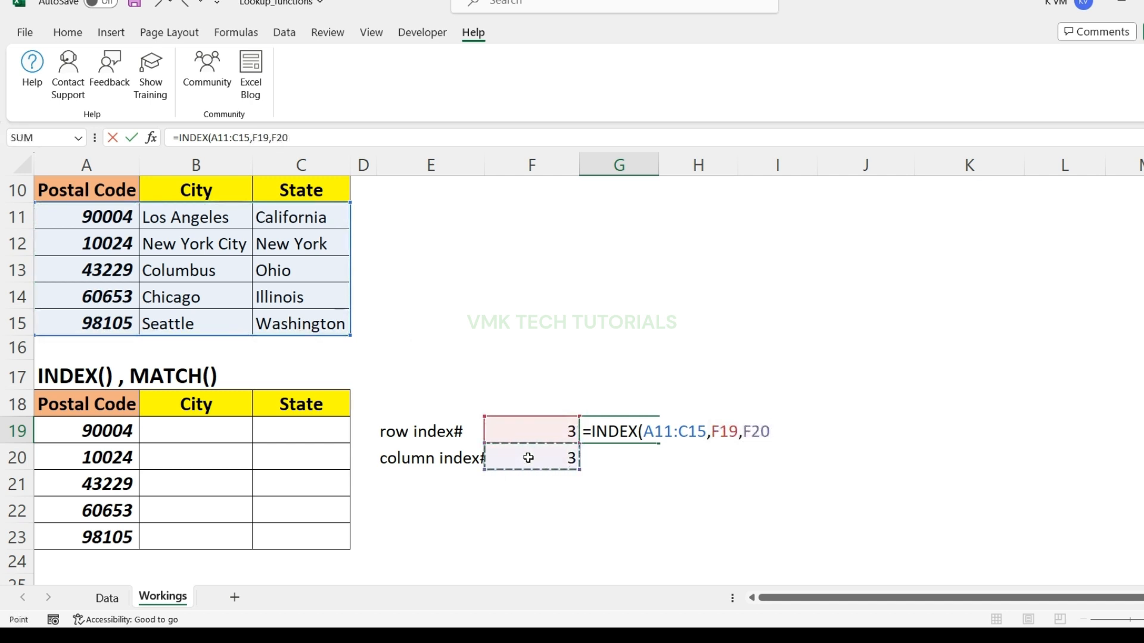
pyautogui.write(')')
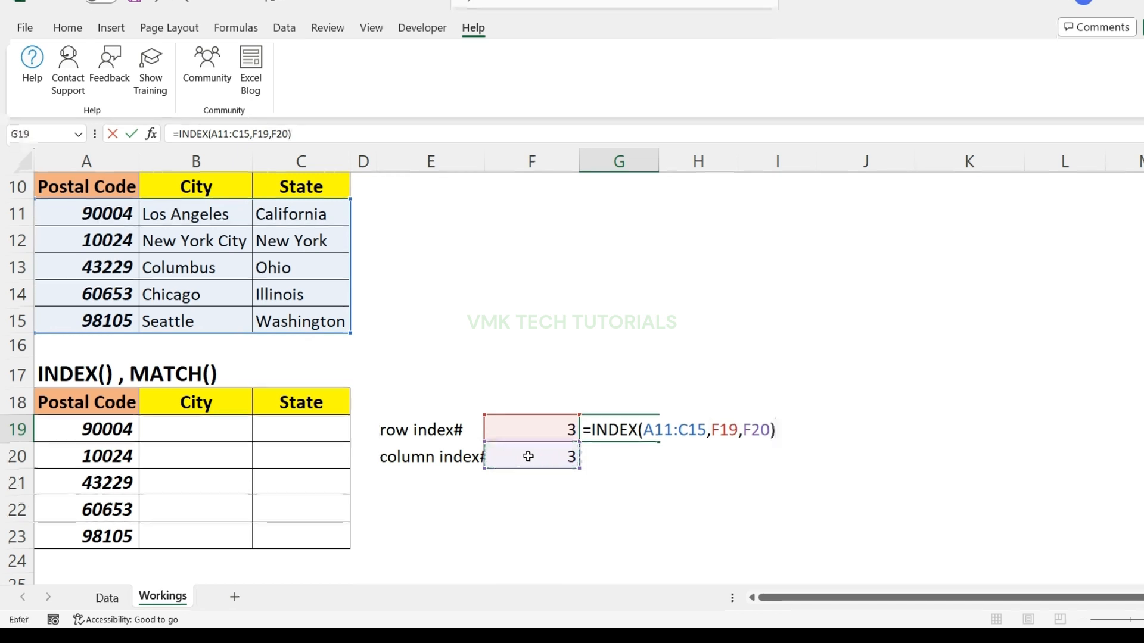
pyautogui.press('Return')
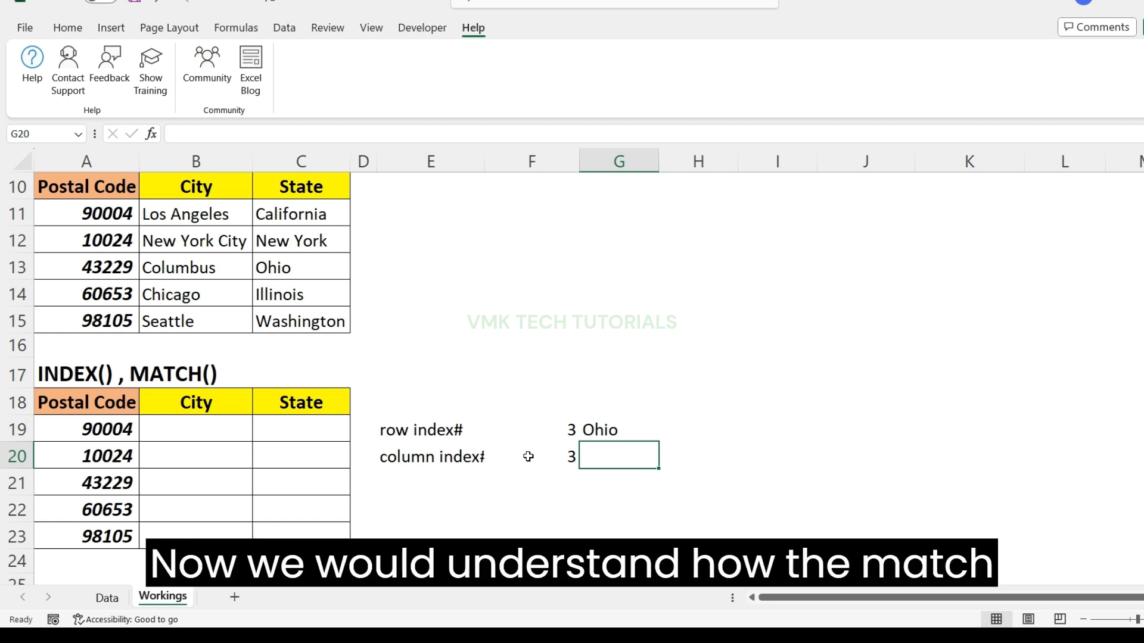
# Enter =MATCH(G19,C11:C15) in G20 to find the position of G19's state in the State column.
pyautogui.write('=')
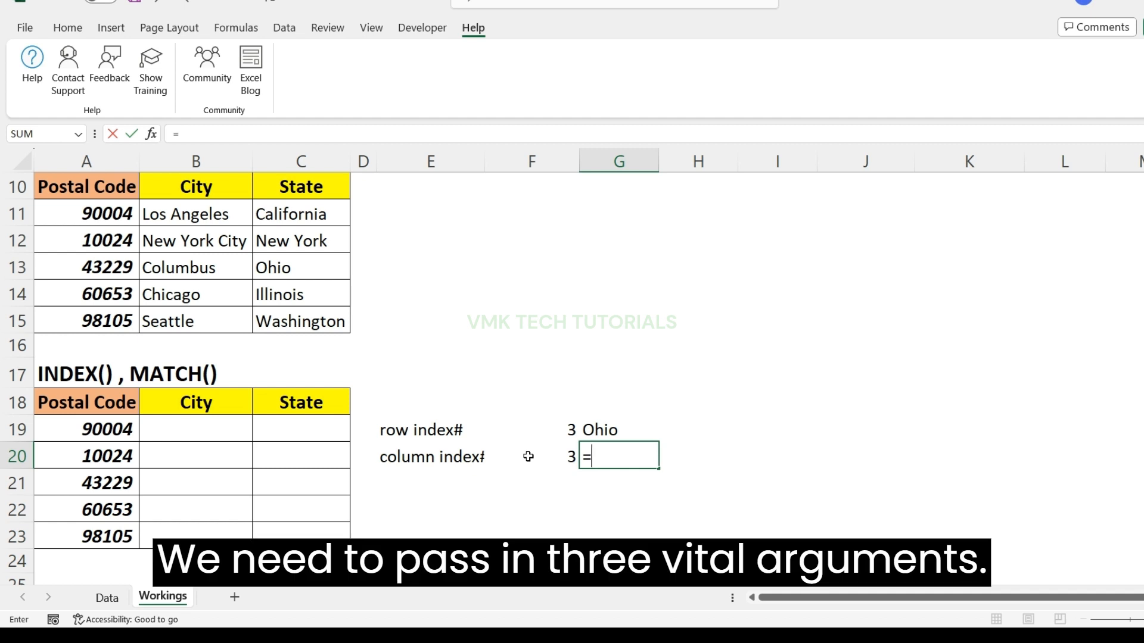
pyautogui.write('m')
pyautogui.press('Tab')
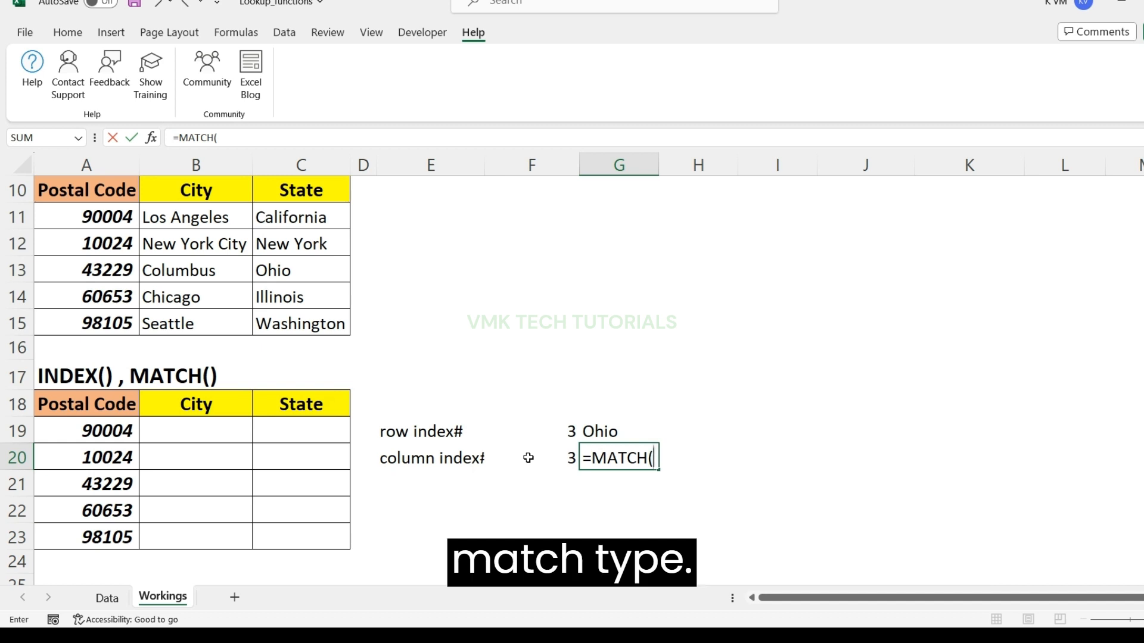
pyautogui.click(627, 424)
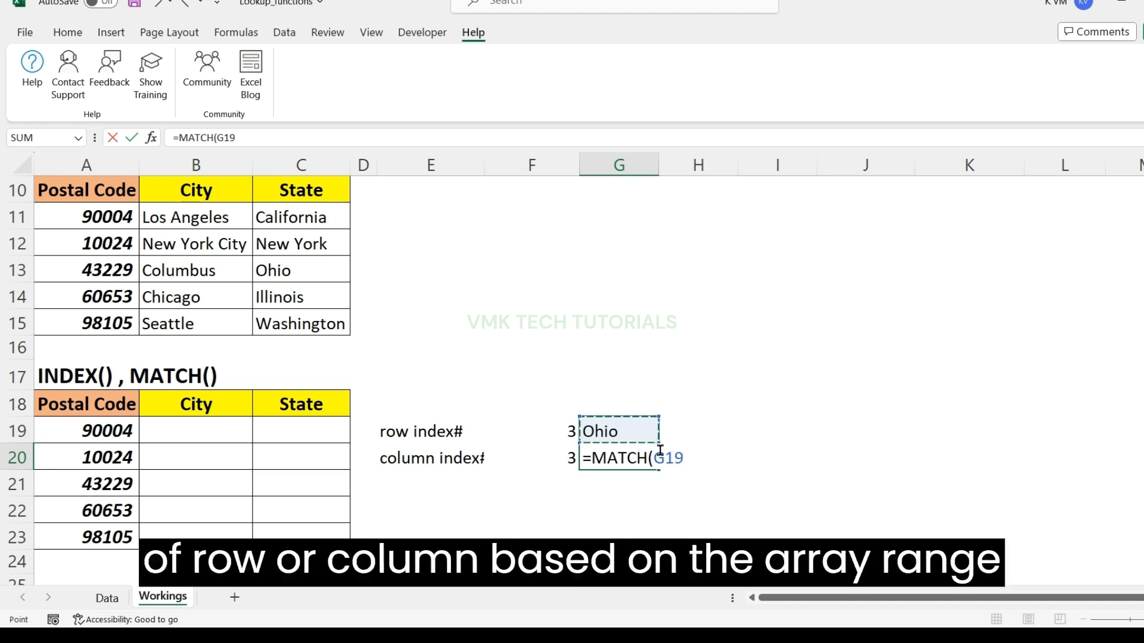
pyautogui.write(',')
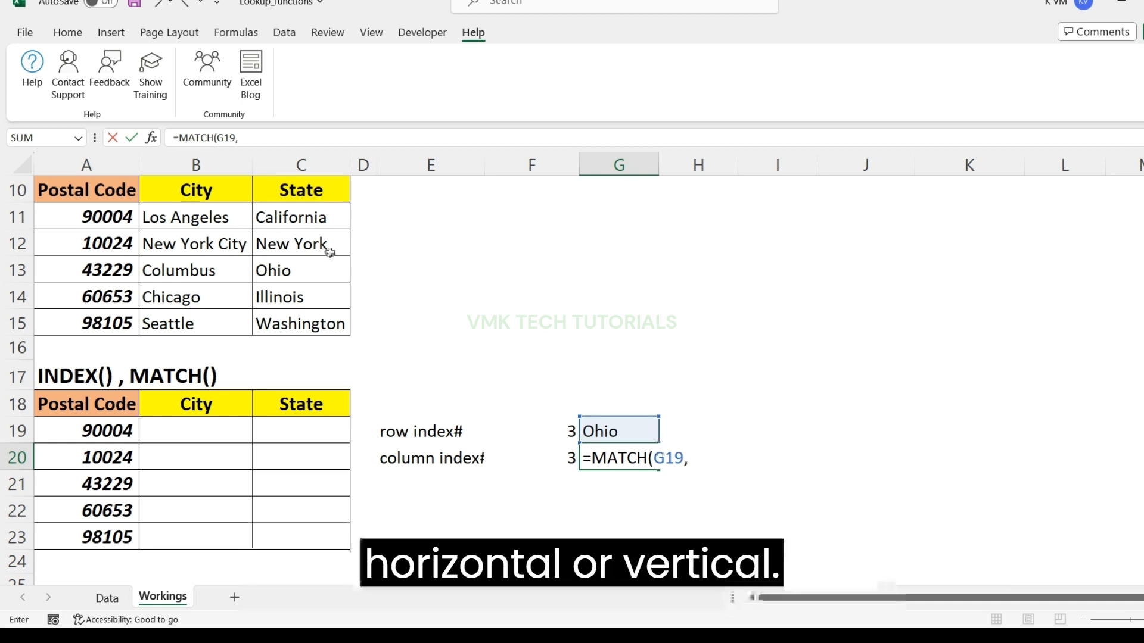
pyautogui.moveTo(301, 215); pyautogui.dragTo(300, 321)
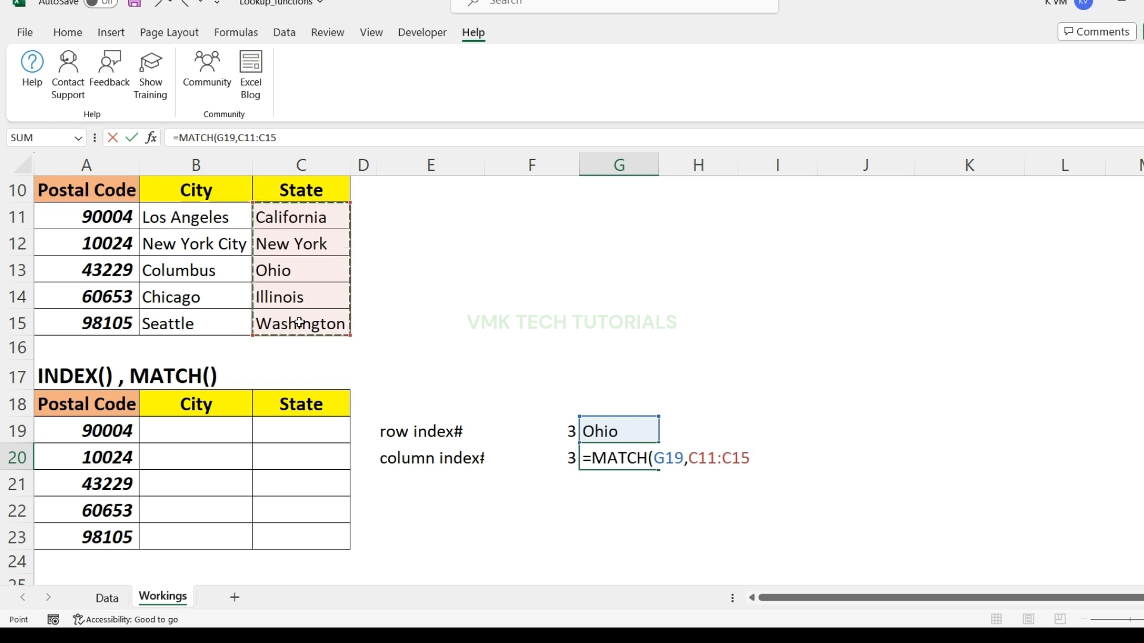
pyautogui.write(')')
pyautogui.press('Return')
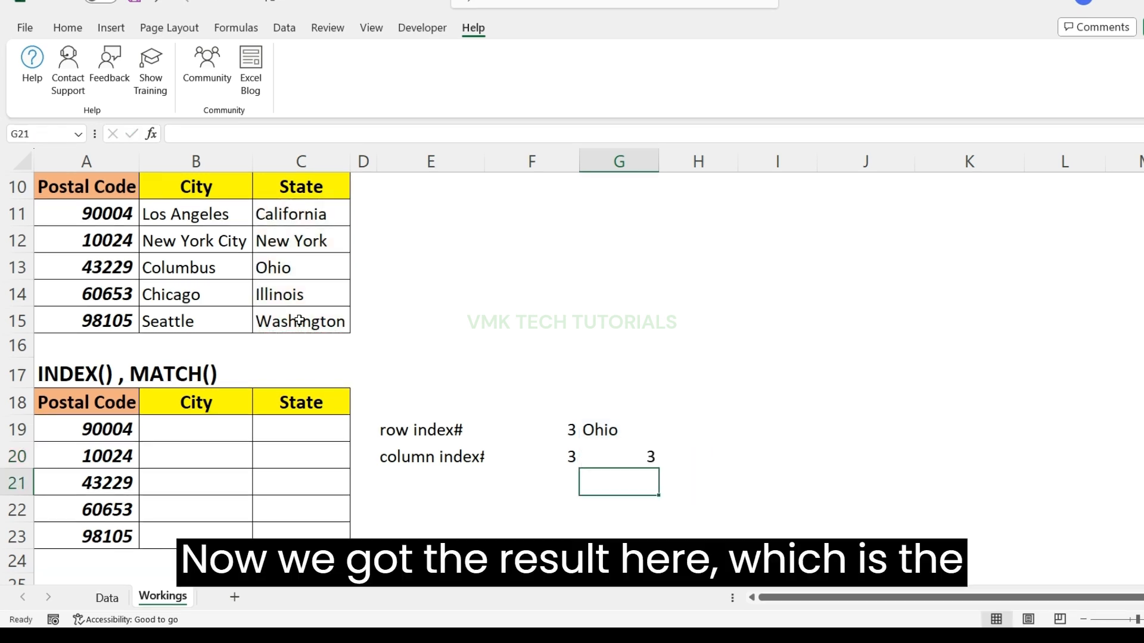
# Set the row index in F19 to 4 and enter New York as the lookup value in G19.
pyautogui.click(525, 428)
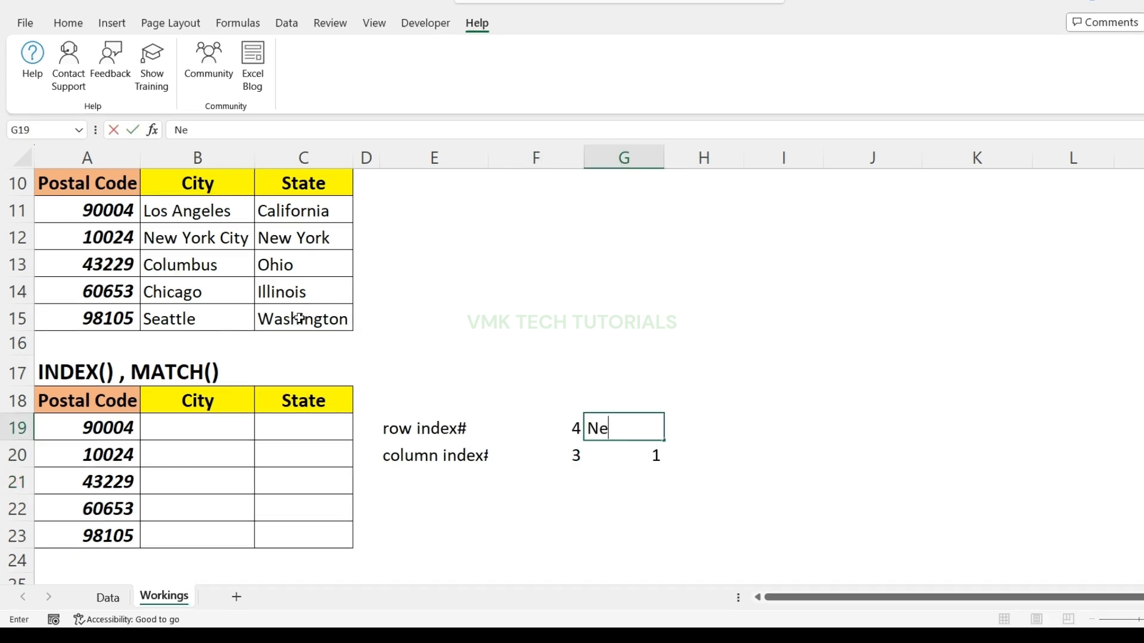
pyautogui.write('w York')
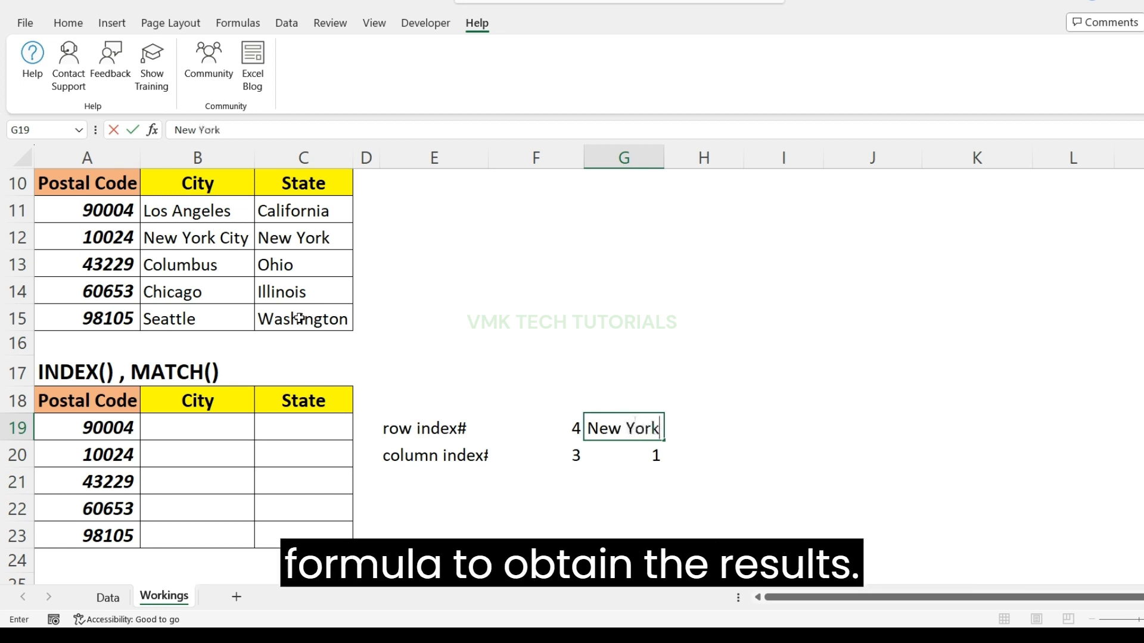
pyautogui.press('Return')
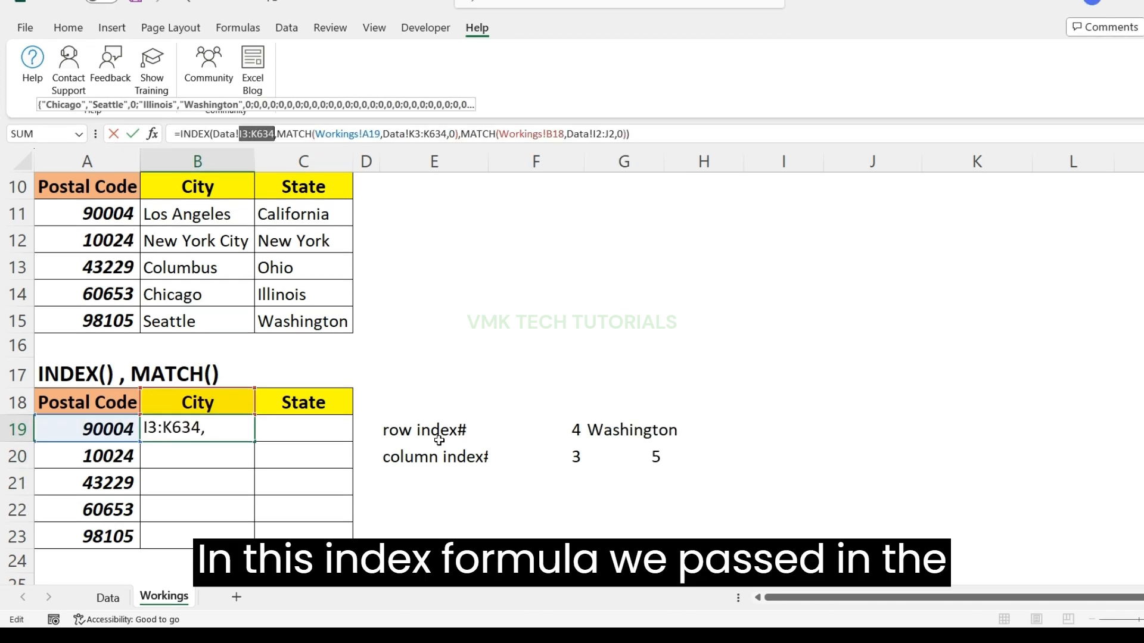
# In B19's INDEX/MATCH formula, make the array Data!$I$3:$K$634 and the first MATCH range Data!$K$3:$K$634 absolute.
pyautogui.press('Escape')
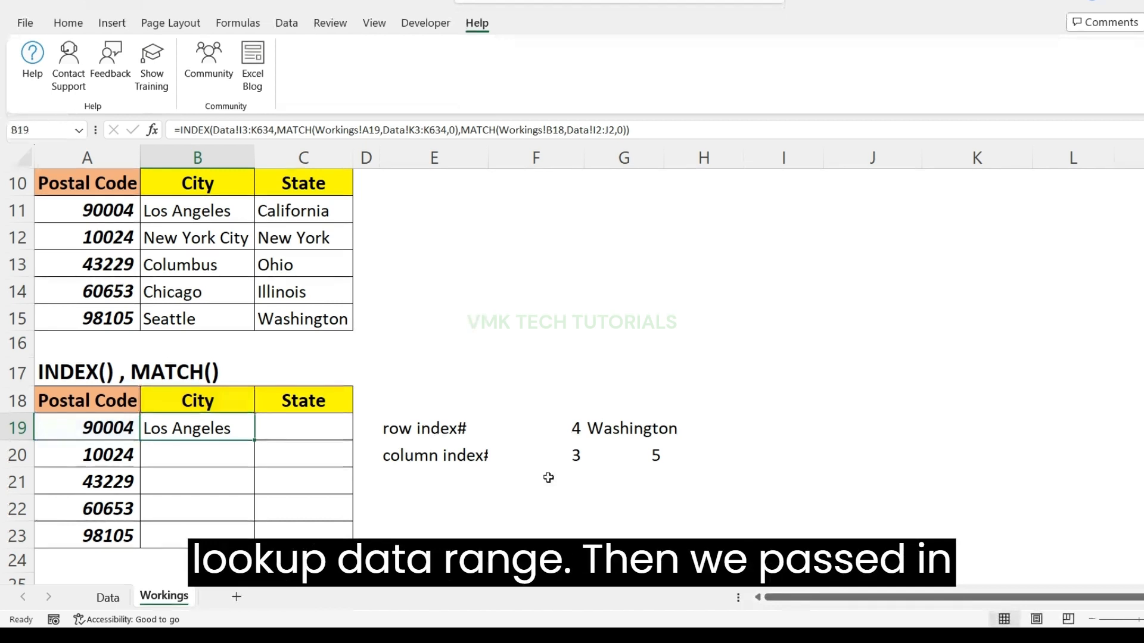
pyautogui.press('F2')
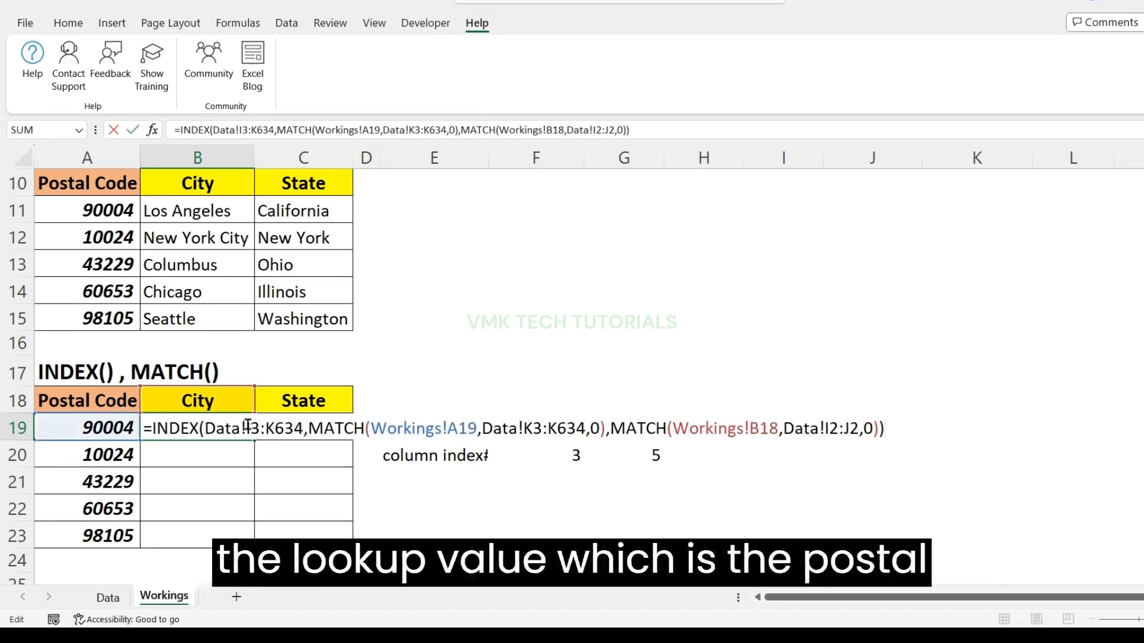
pyautogui.moveTo(246, 428); pyautogui.dragTo(299, 428)
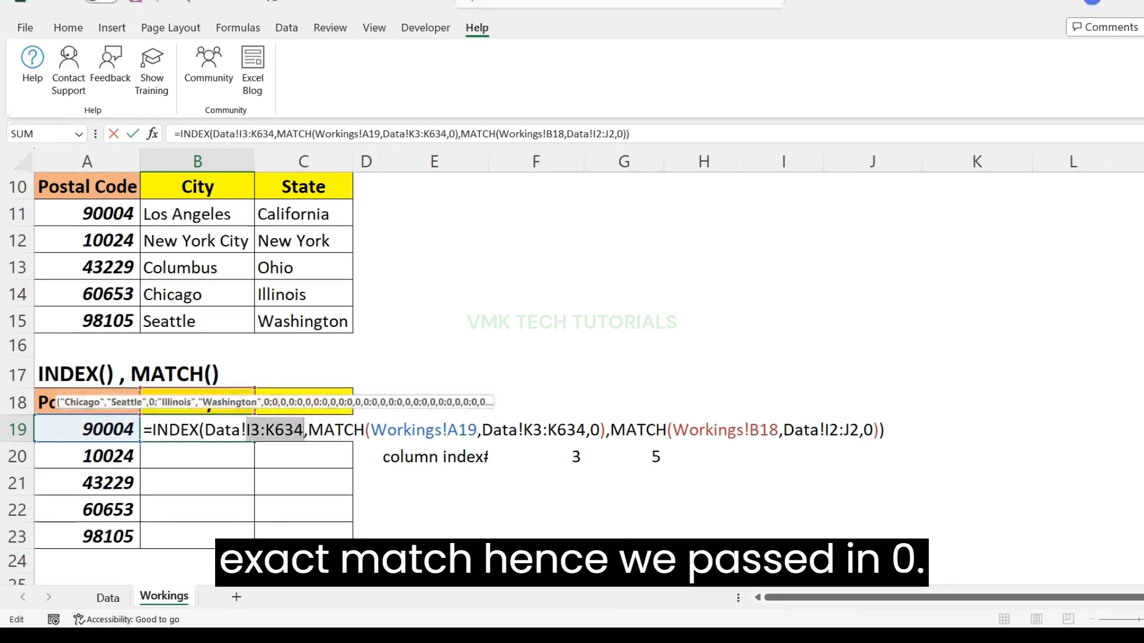
pyautogui.press('F4')
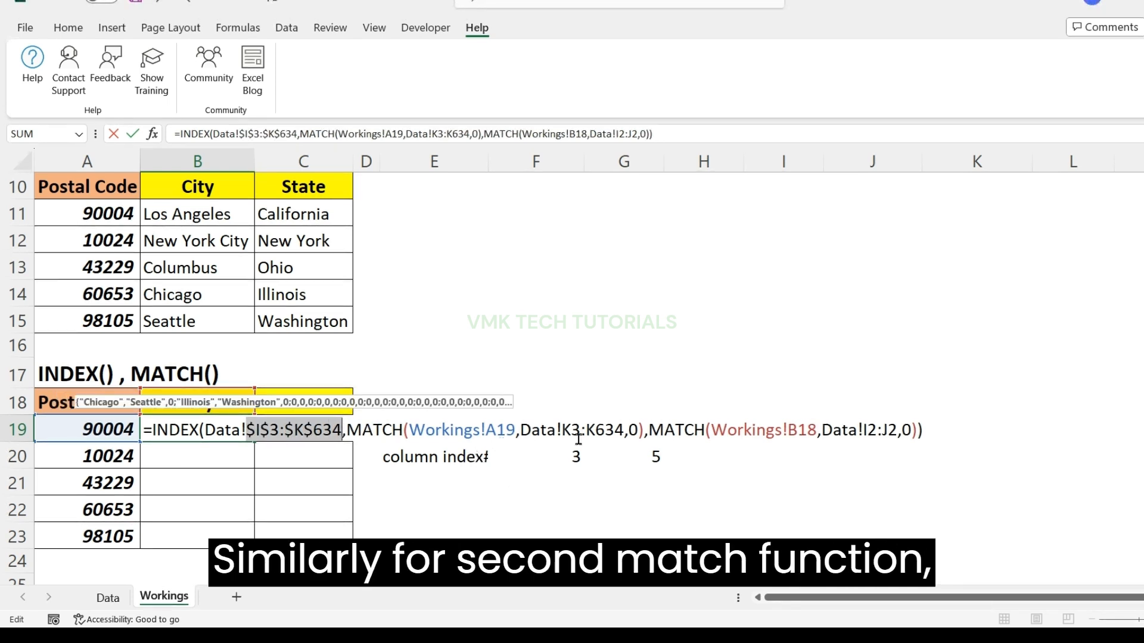
pyautogui.moveTo(563, 429); pyautogui.dragTo(626, 427)
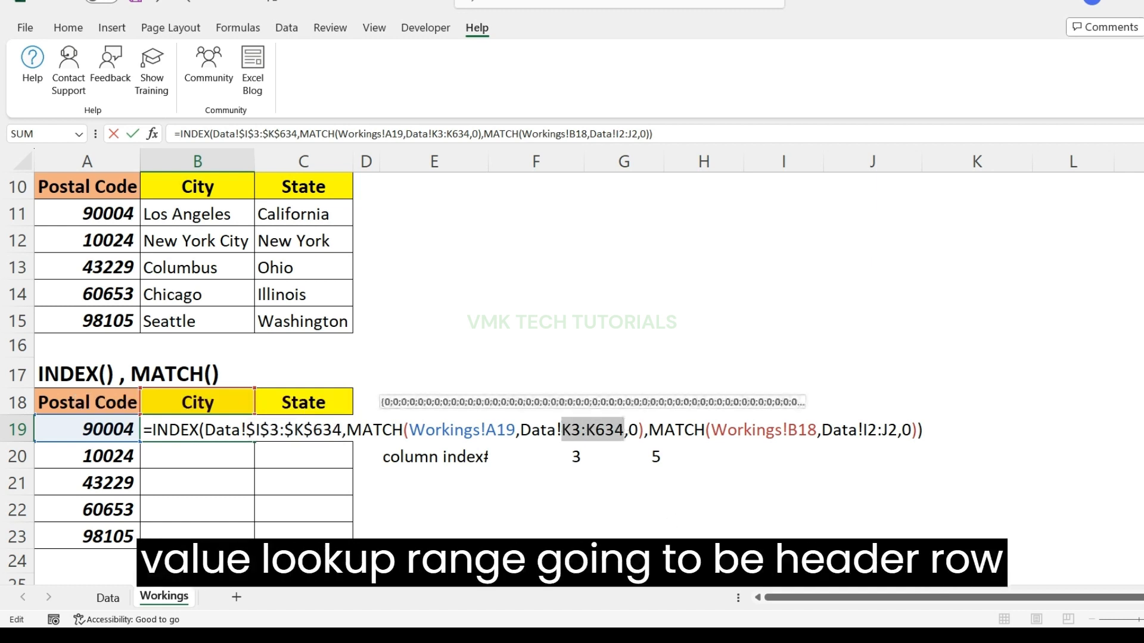
pyautogui.press('F4')
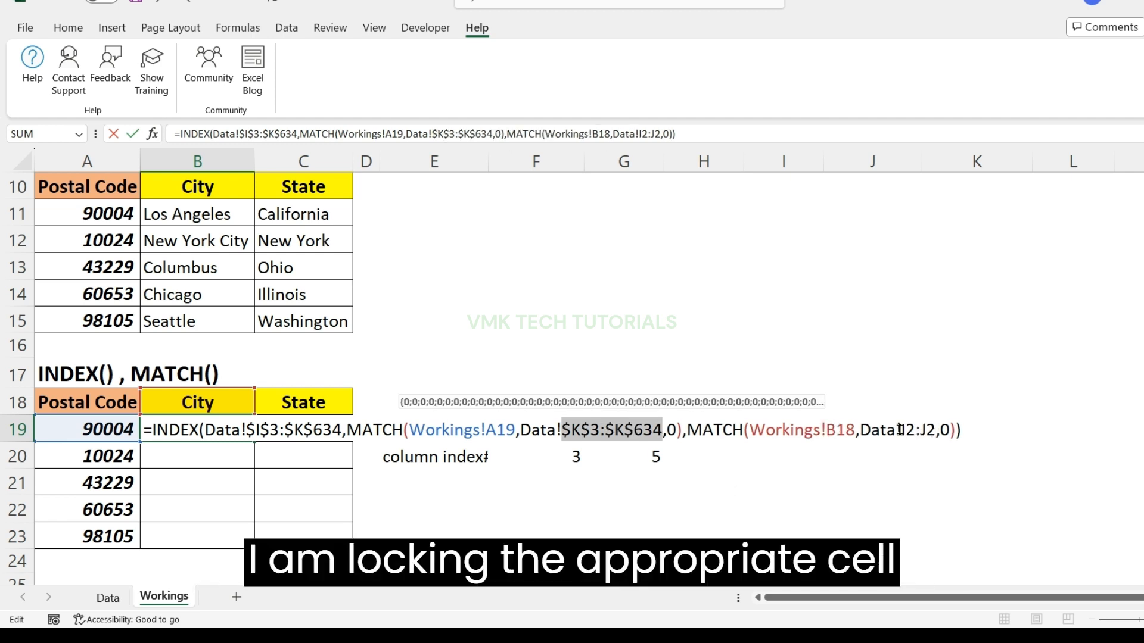
# In B19's second MATCH, make the header range Data!$I$2:$J$2 and the lookup value Workings!$B$18 absolute, completing the formula.
pyautogui.moveTo(899, 430); pyautogui.dragTo(939, 432)
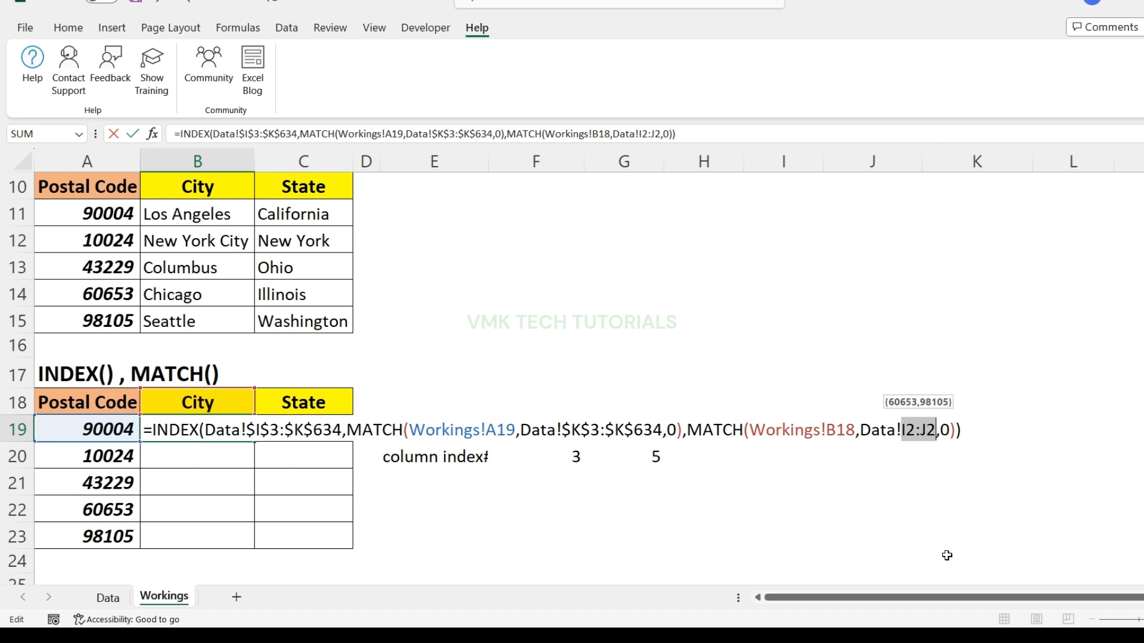
pyautogui.press('F4')
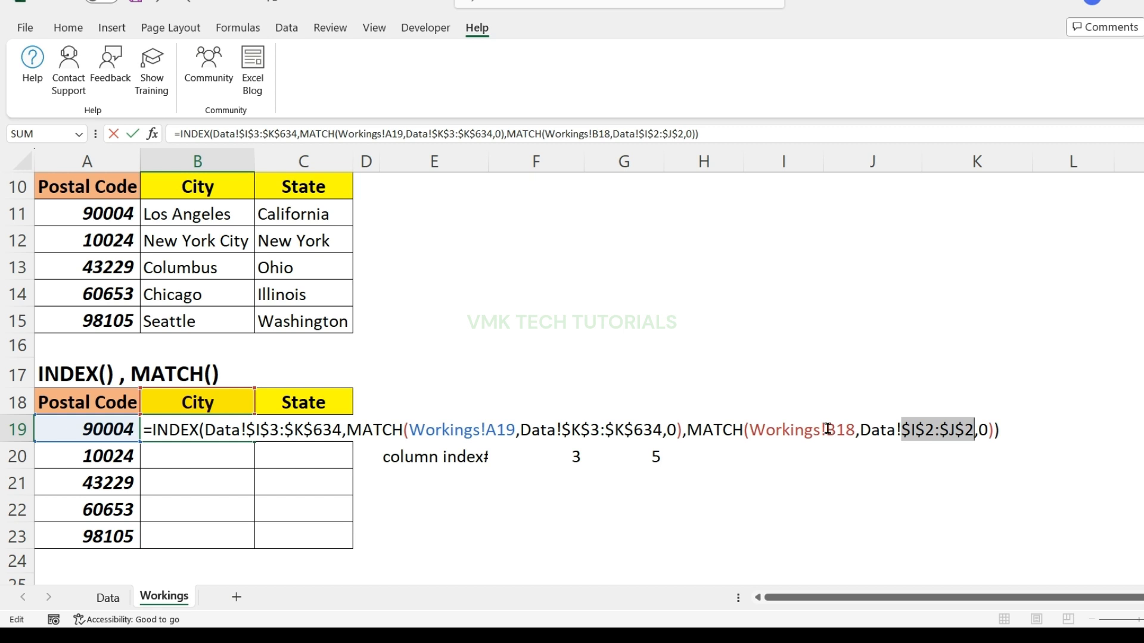
pyautogui.moveTo(825, 429); pyautogui.dragTo(852, 428)
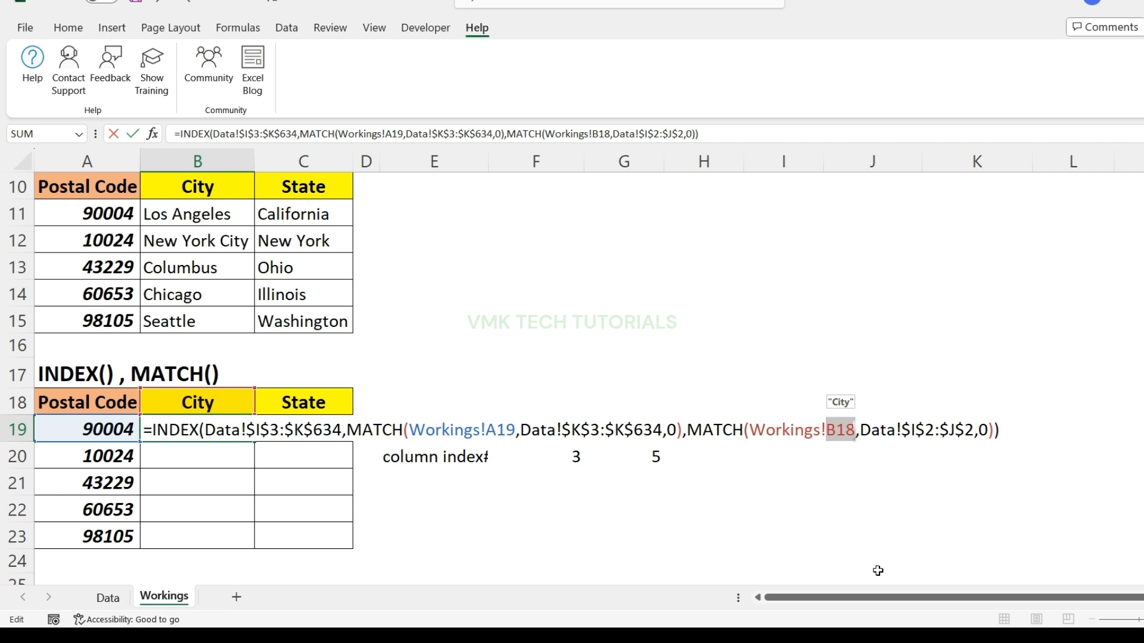
pyautogui.press('F4')
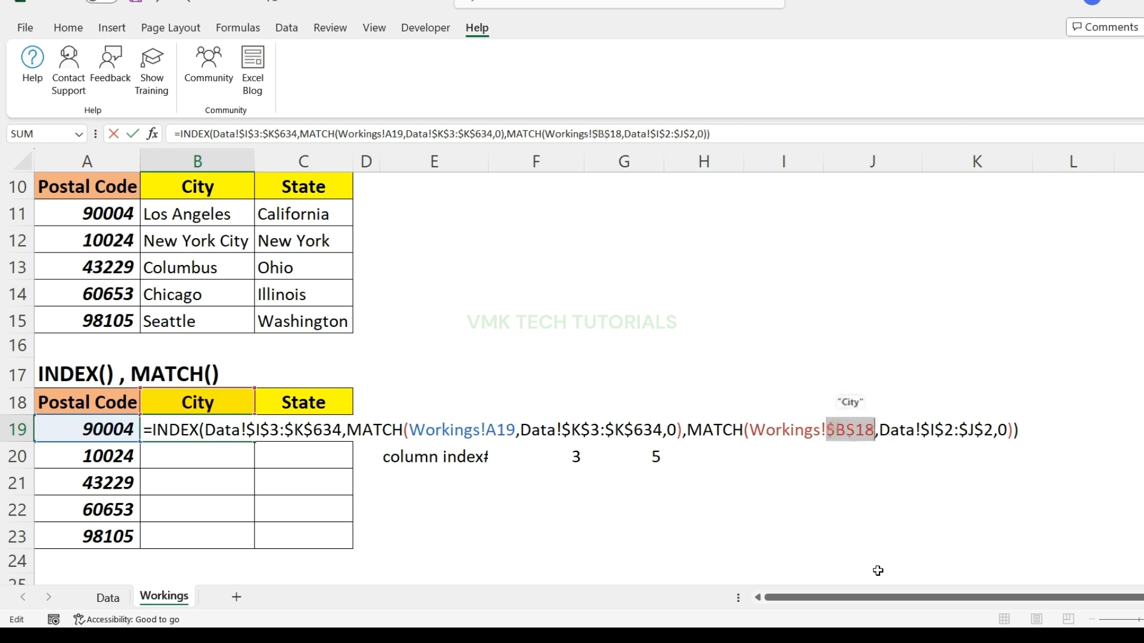
pyautogui.press('Return')
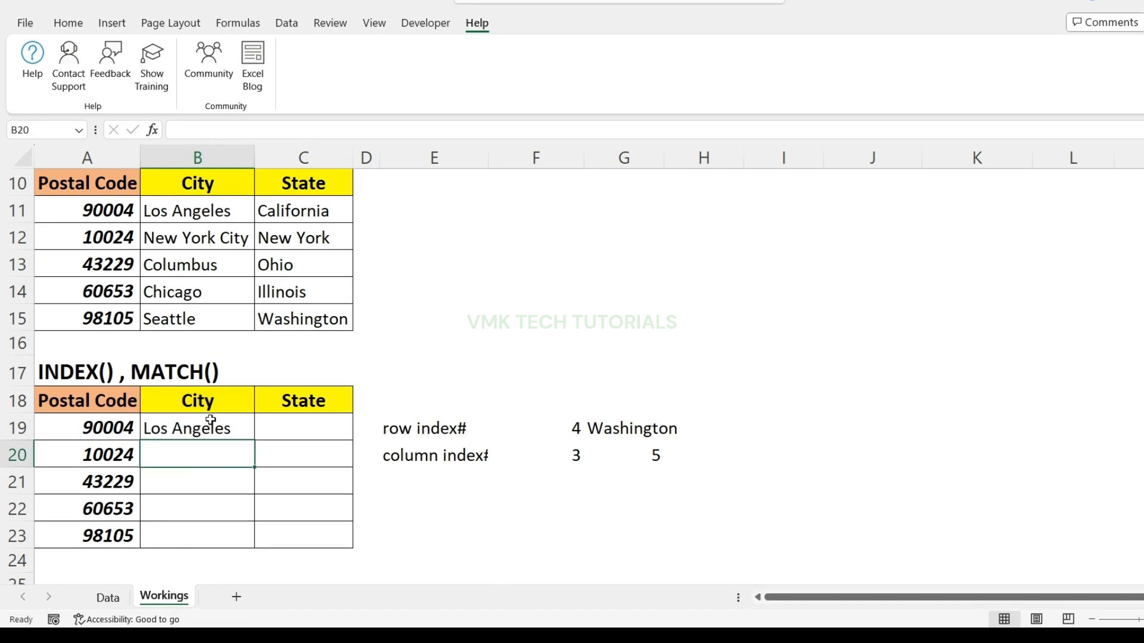
# Fill the City INDEX/MATCH formula from B19 down through B23.
pyautogui.moveTo(204, 432); pyautogui.dragTo(208, 527)
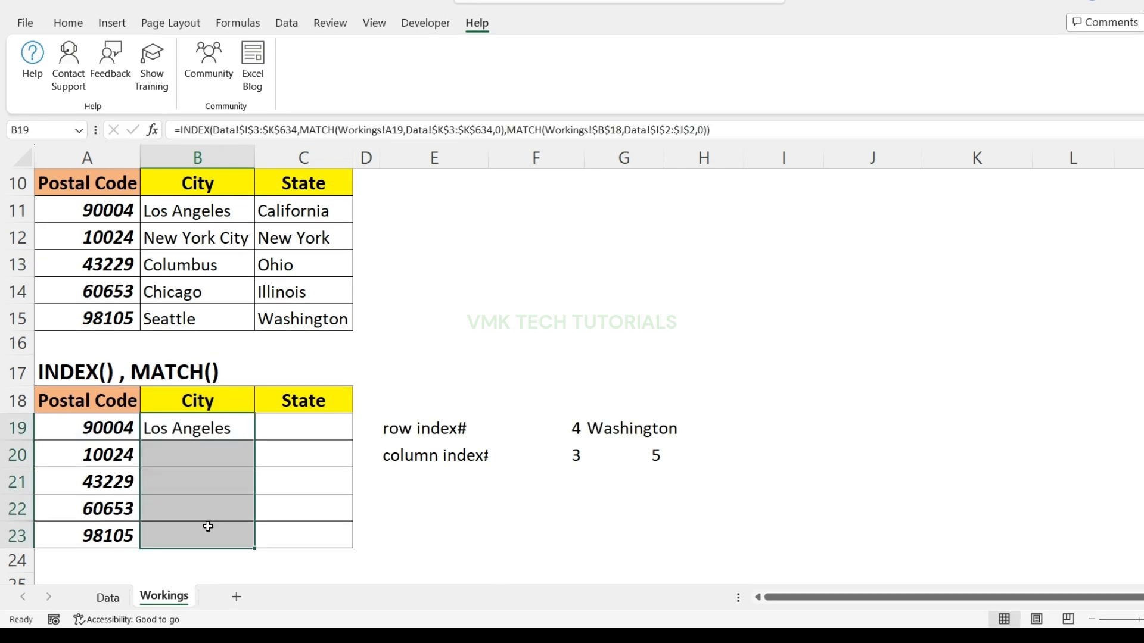
pyautogui.hotkey('ctrl', 'd')
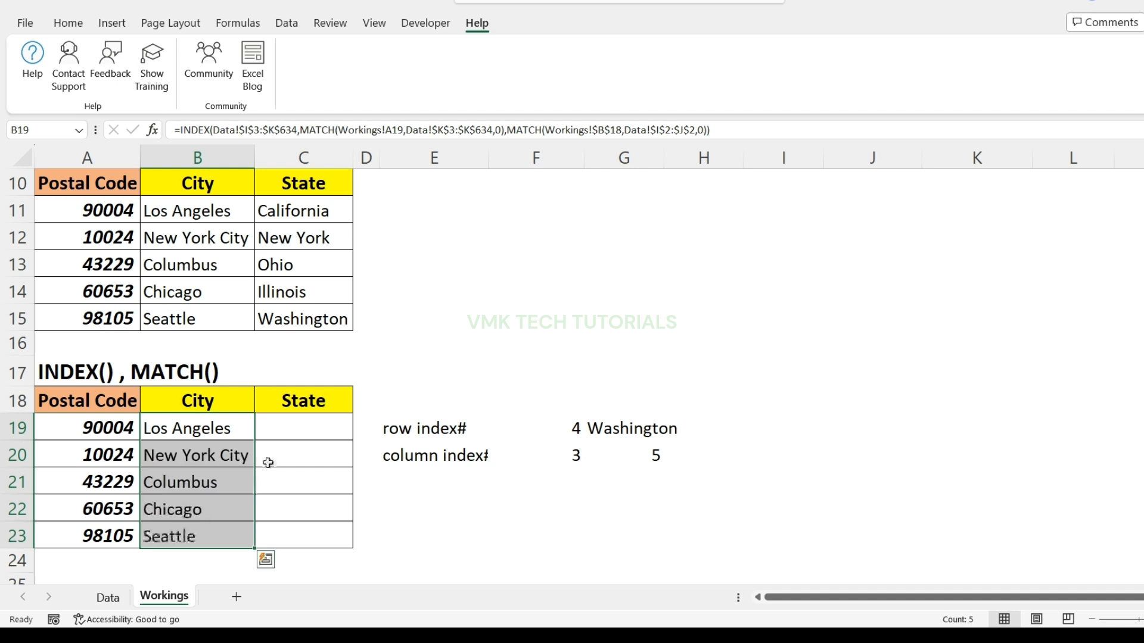
pyautogui.click(223, 429)
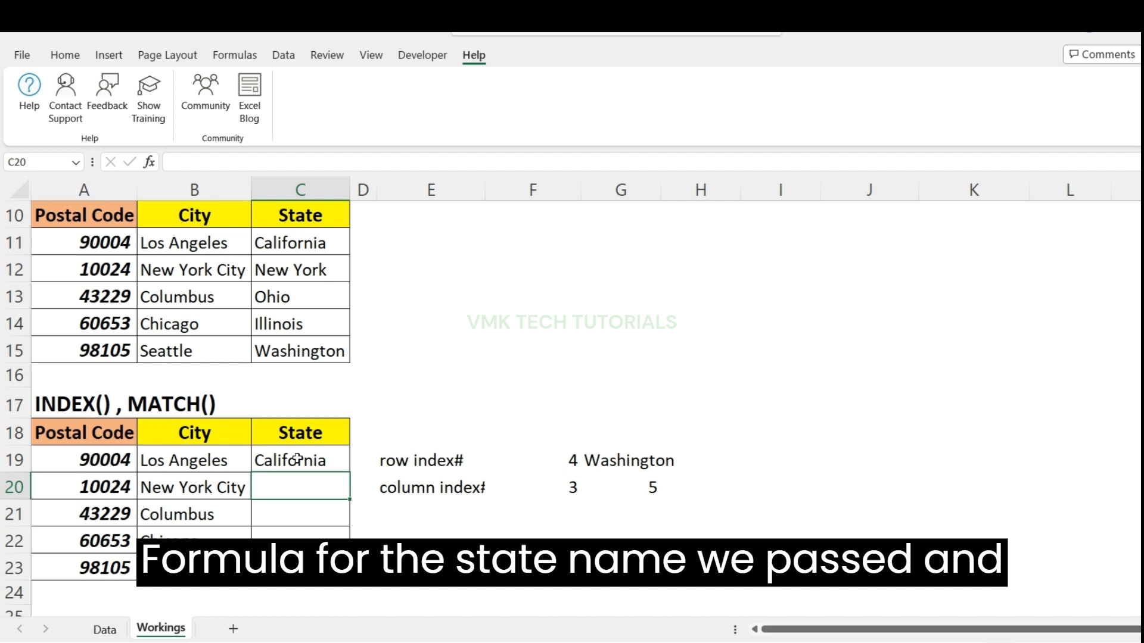
# In C19's State formula, make the INDEX array Data!$I$3:$K$634 and the first MATCH range Data!$K$3:$K$634 absolute.
pyautogui.click(302, 427)
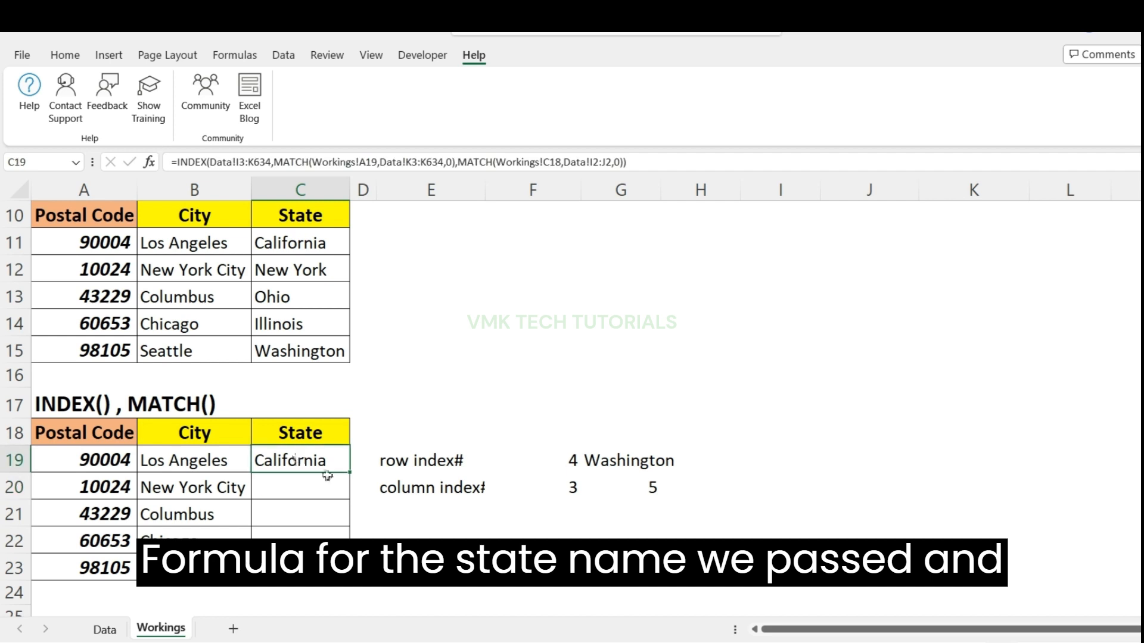
pyautogui.press('F2')
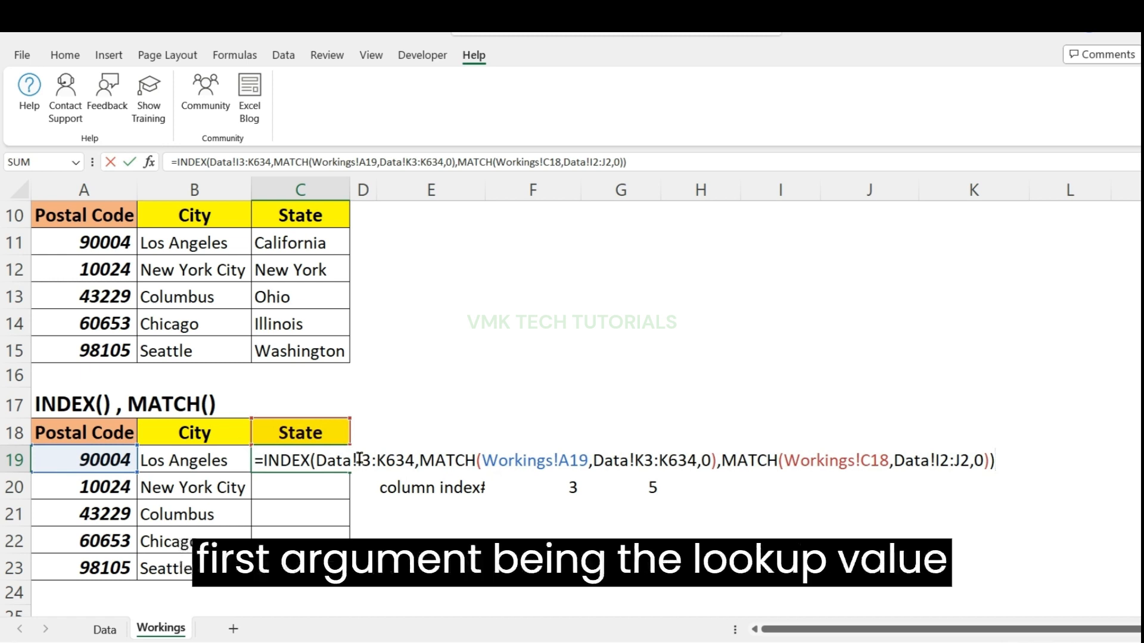
pyautogui.moveTo(359, 459); pyautogui.dragTo(405, 460)
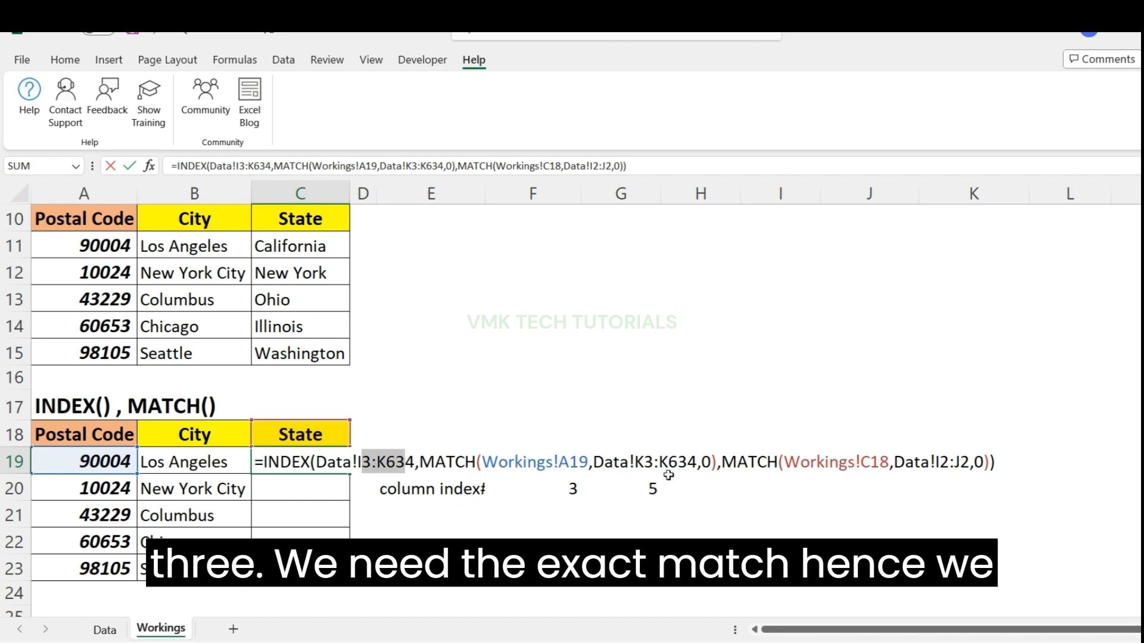
pyautogui.press('F4')
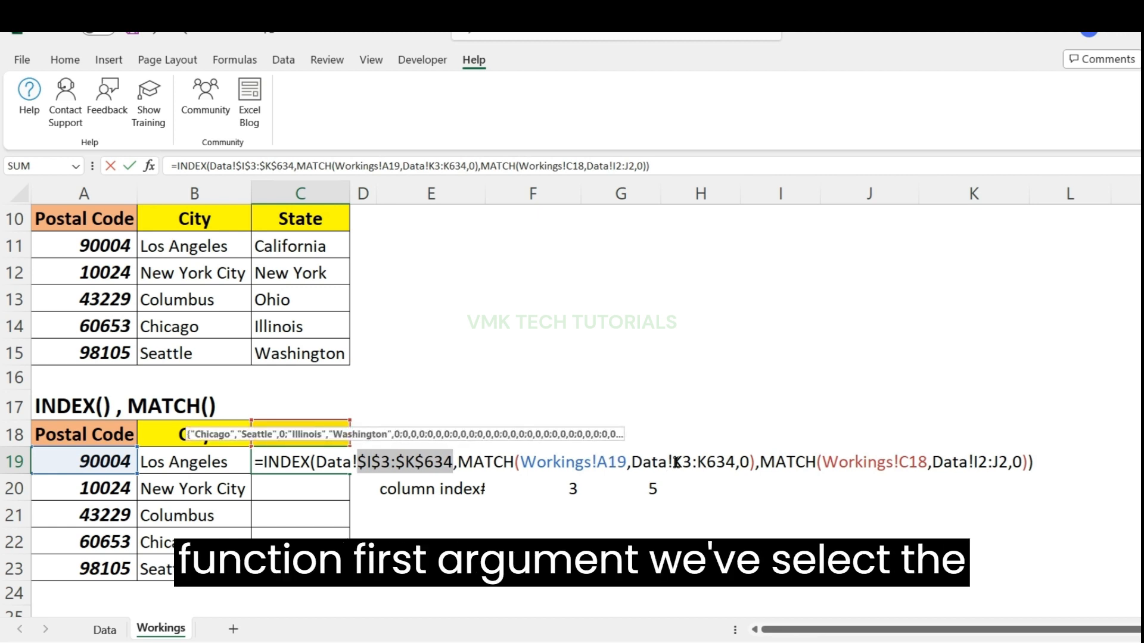
pyautogui.moveTo(673, 462); pyautogui.dragTo(734, 462)
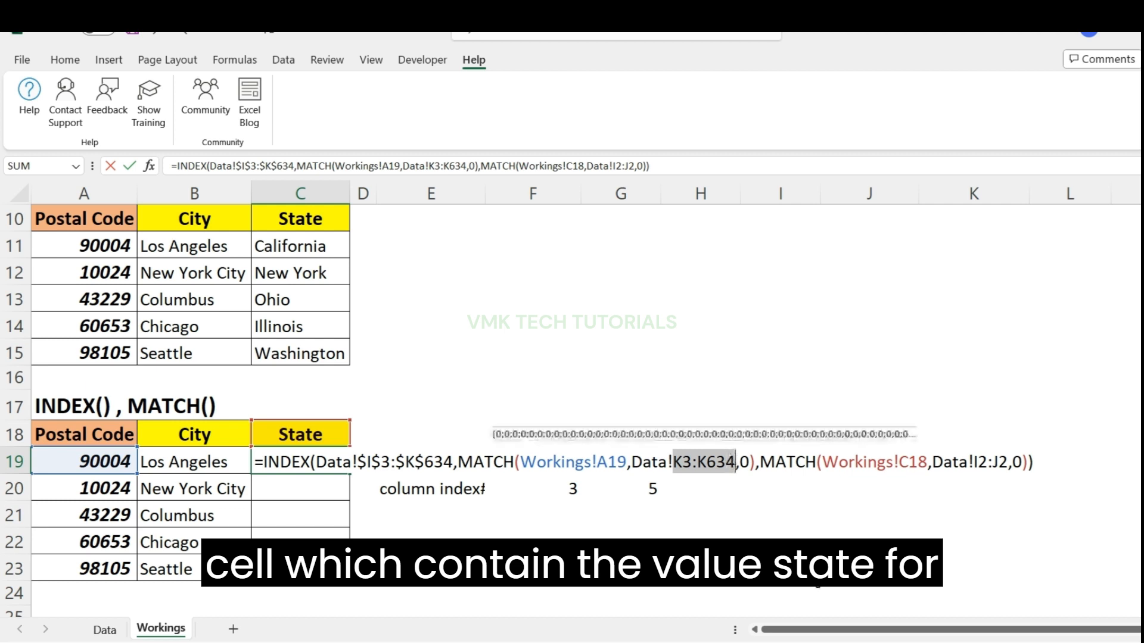
pyautogui.press('F4')
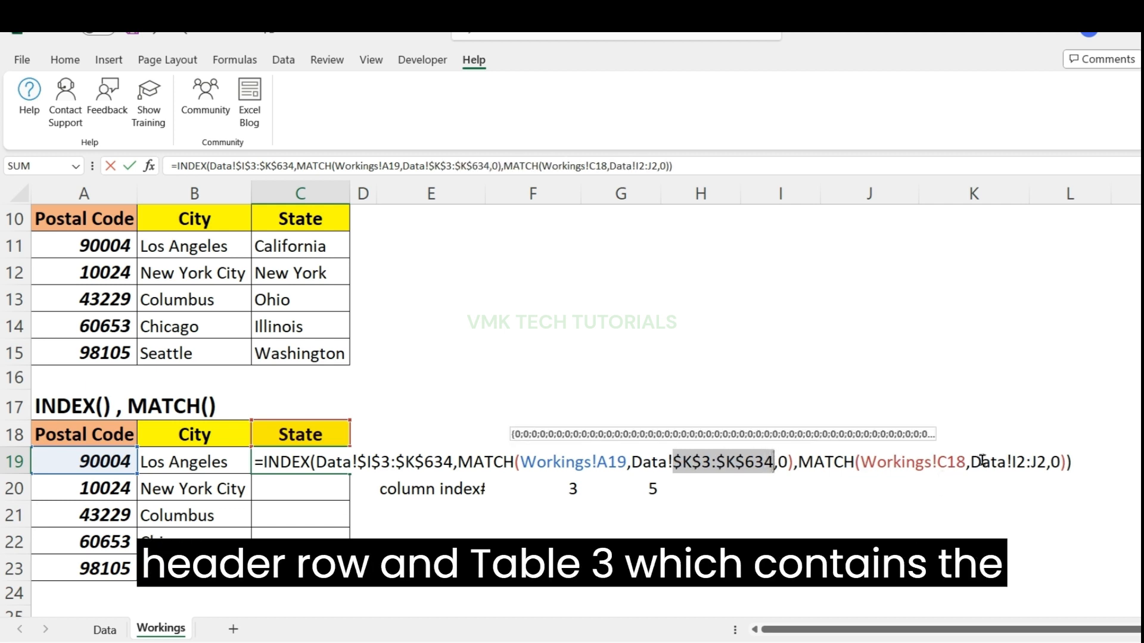
# In C19's second MATCH, make the header range Data!$I$2:$J$2 and the lookup value Workings!$C$18 absolute, completing the formula.
pyautogui.click(1011, 462)
pyautogui.moveTo(1011, 461); pyautogui.dragTo(1045, 461)
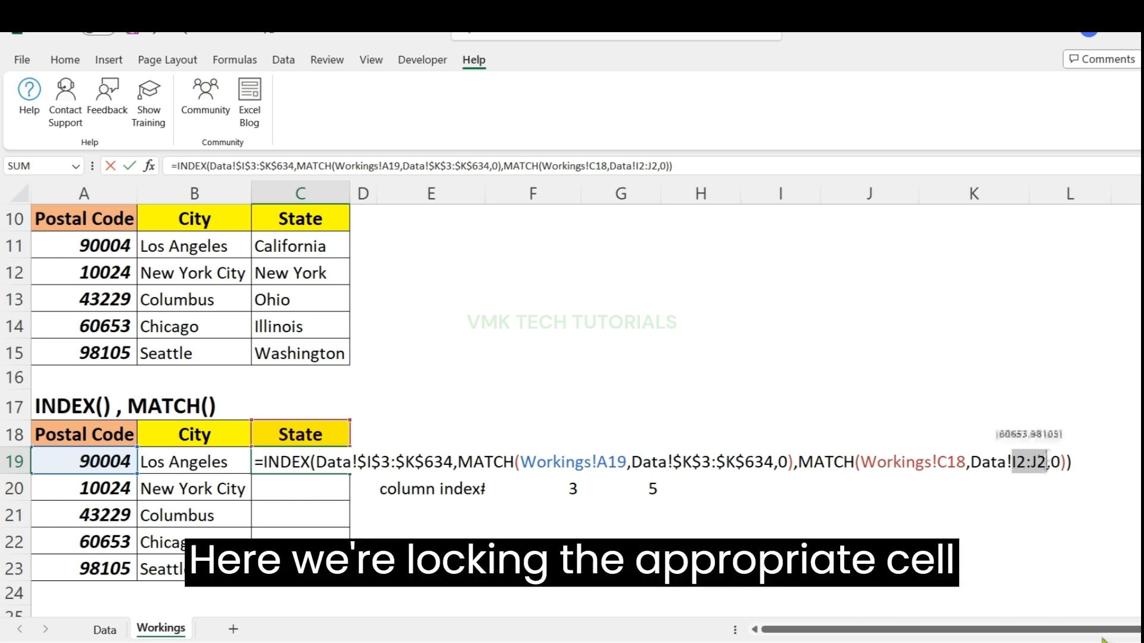
pyautogui.press('F4')
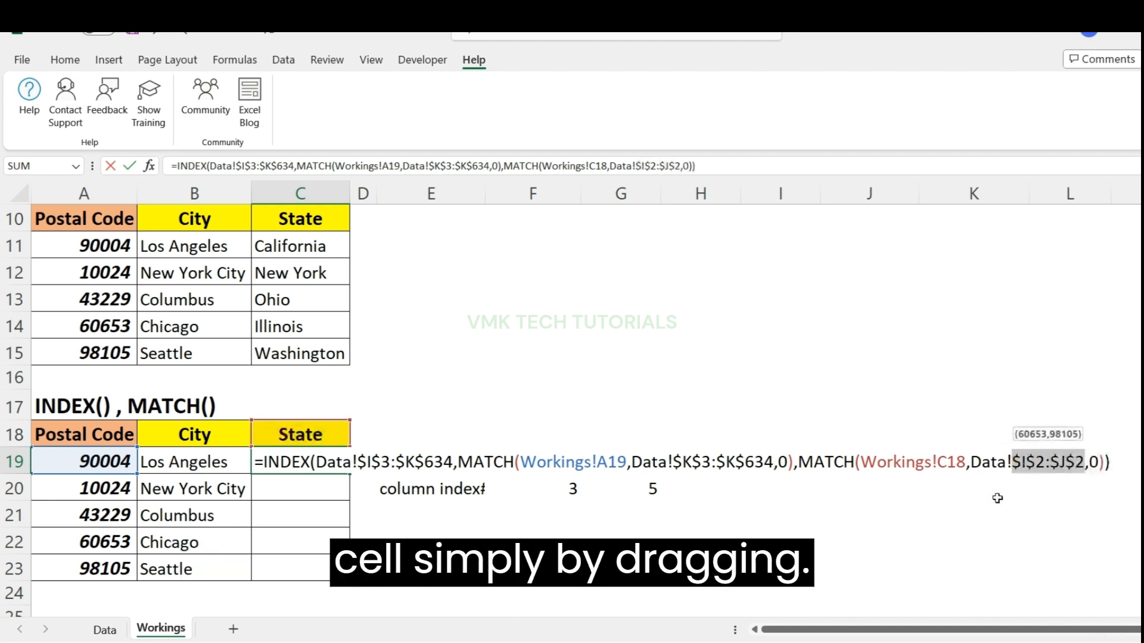
pyautogui.click(940, 460)
pyautogui.moveTo(939, 460); pyautogui.dragTo(965, 462)
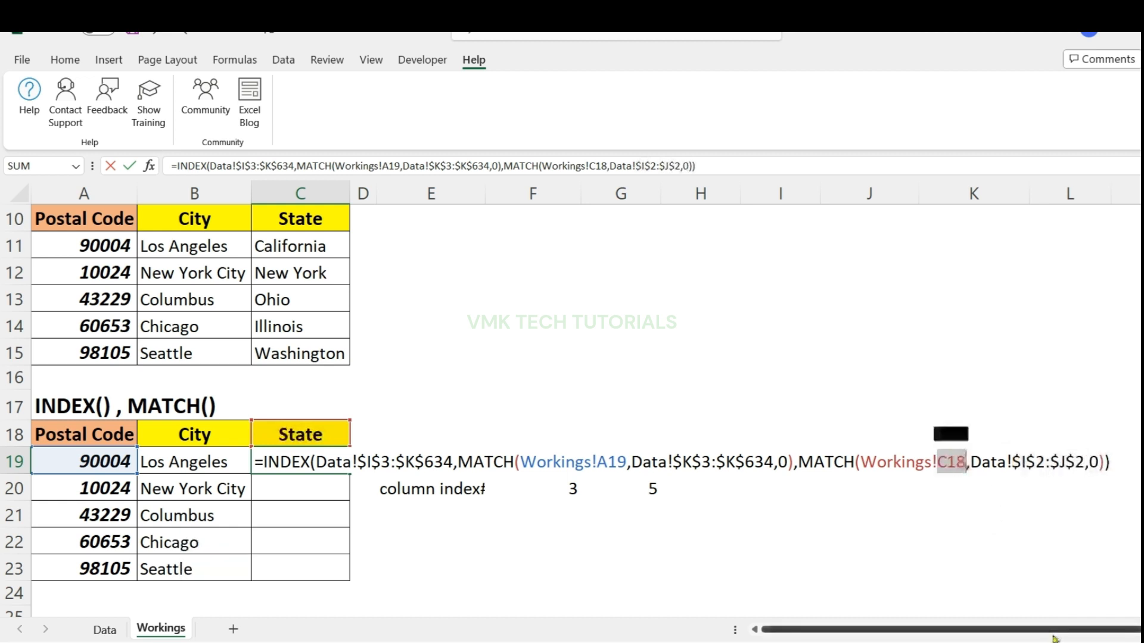
pyautogui.press('F4')
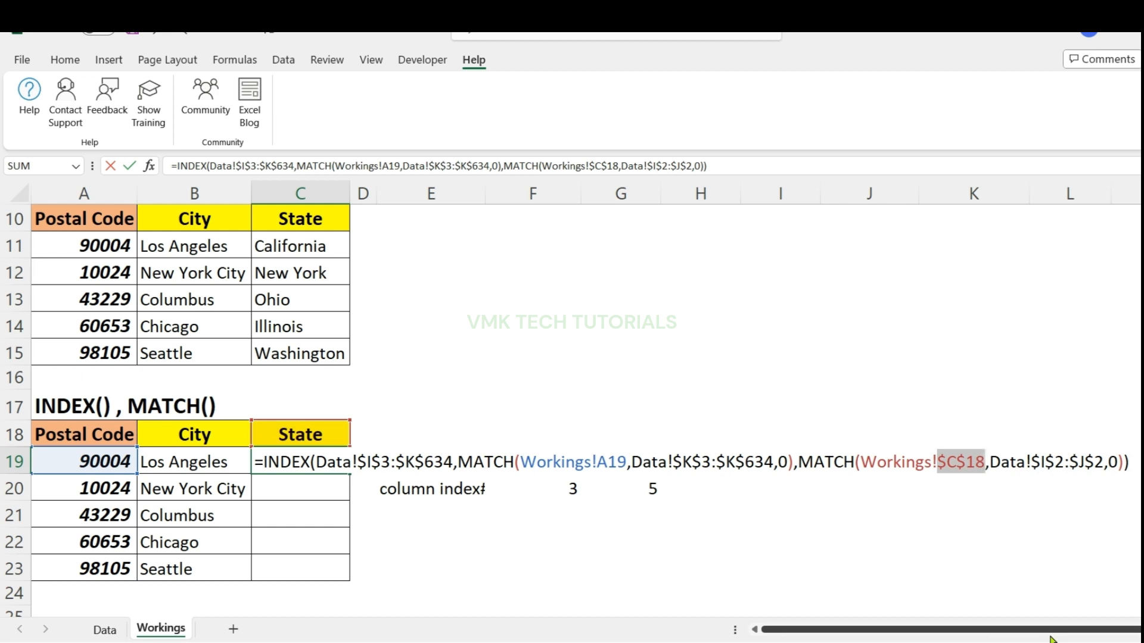
pyautogui.press('Return')
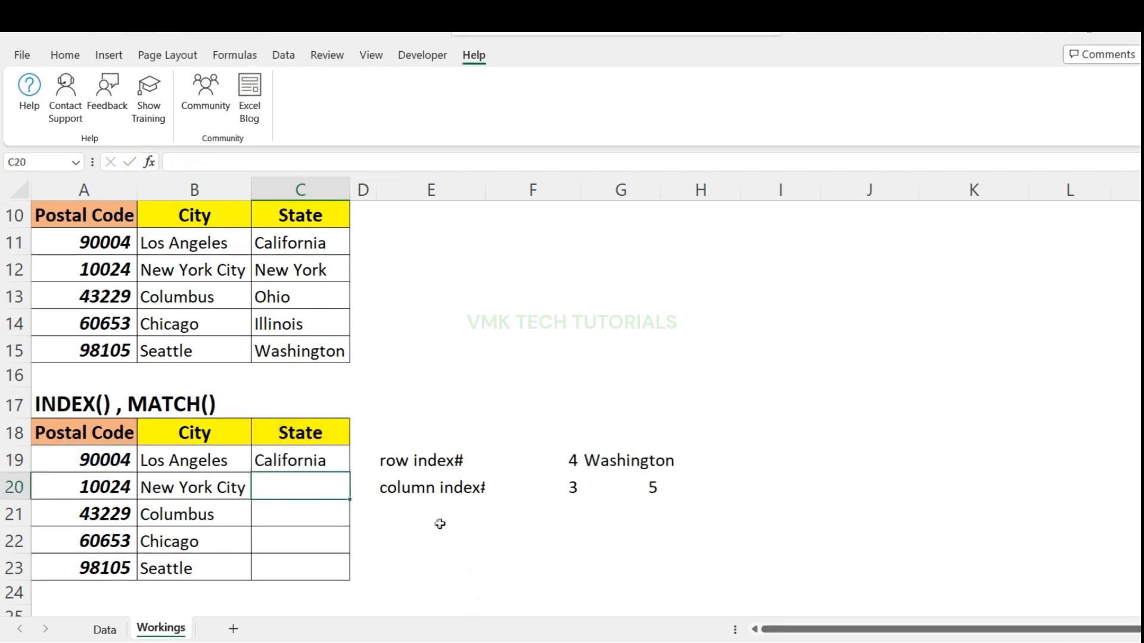
pyautogui.click(284, 536)
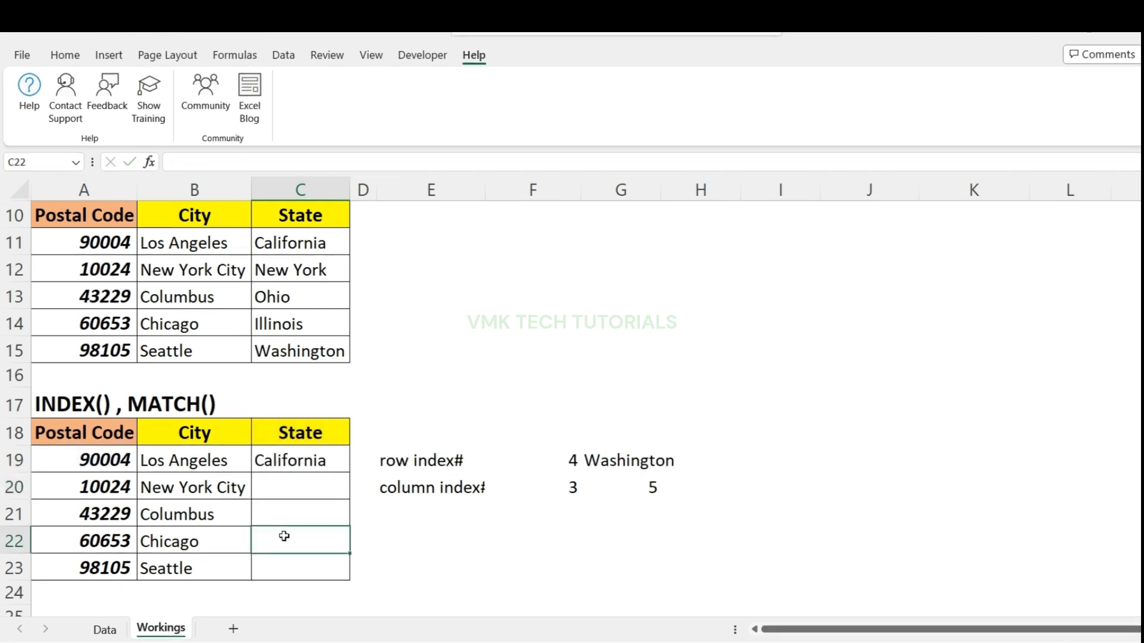
# Fill the State INDEX/MATCH formula from C19 down through C23.
pyautogui.click(217, 491)
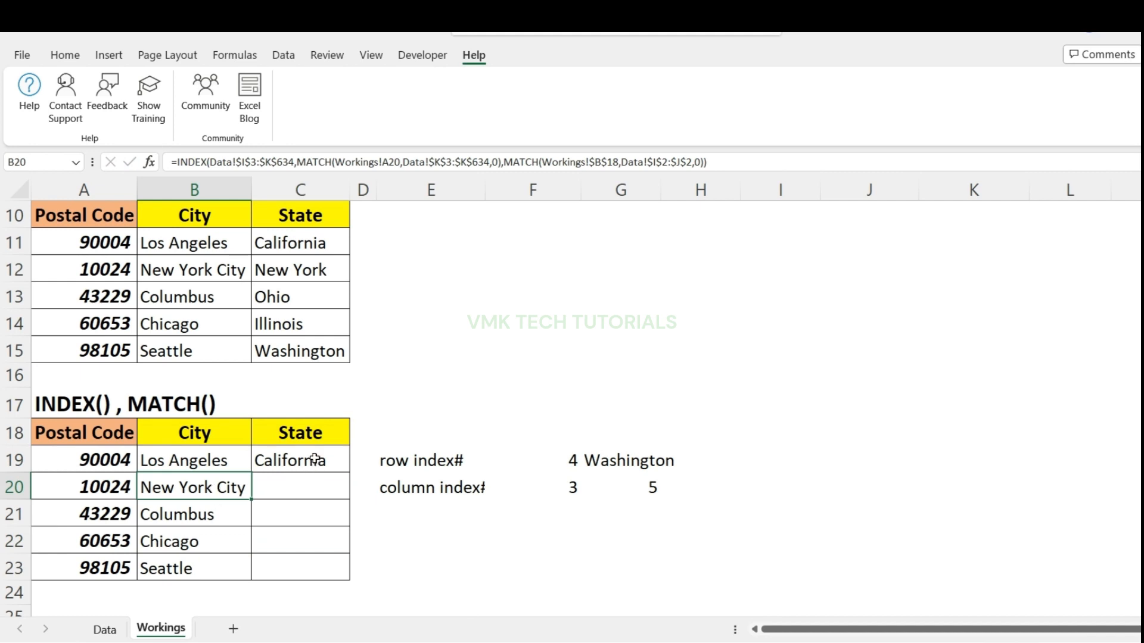
pyautogui.moveTo(314, 471); pyautogui.dragTo(308, 558)
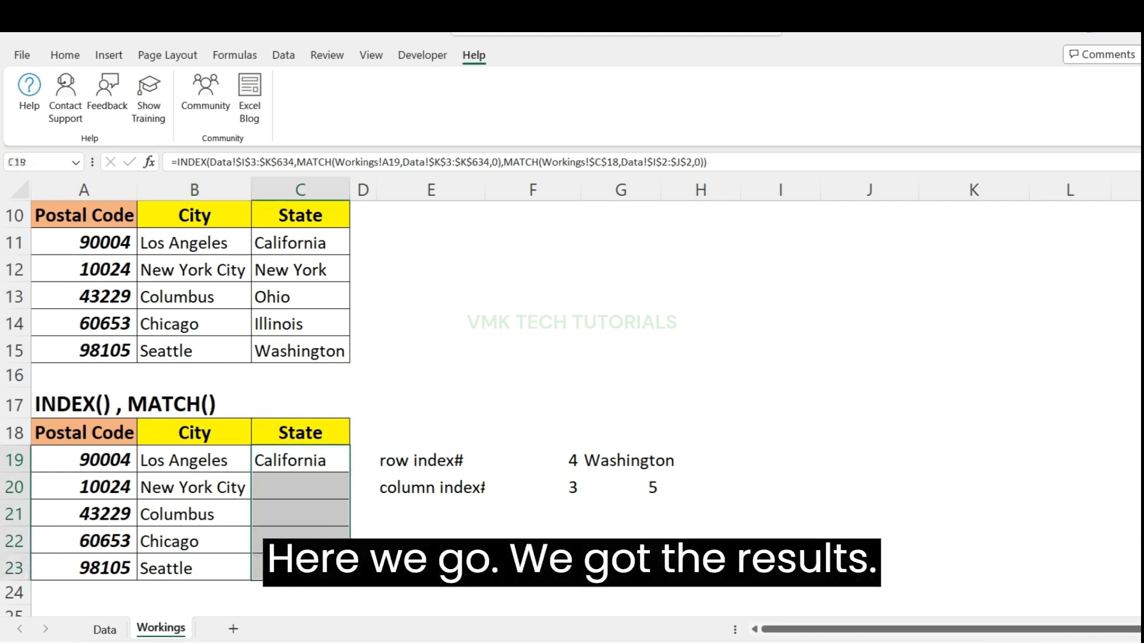
pyautogui.hotkey('ctrl', 'd')
# Examine the filled INDEX/MATCH formulas in State cell C22 and City cell B21, leaving them unedited.
pyautogui.click(302, 540)
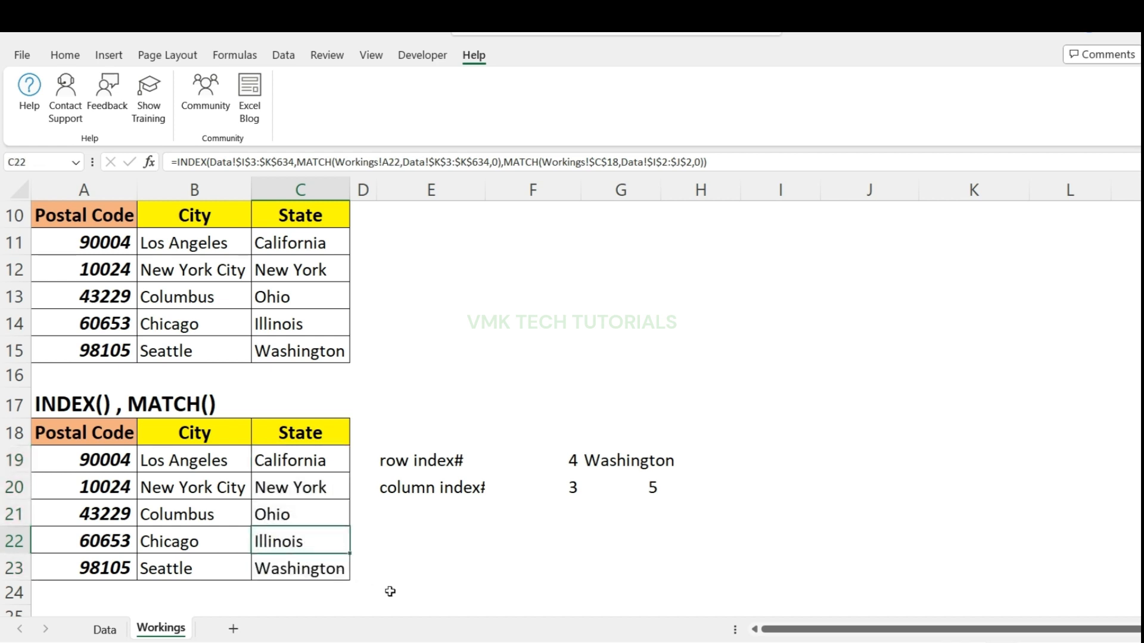
pyautogui.press('F2')
pyautogui.press('Escape')
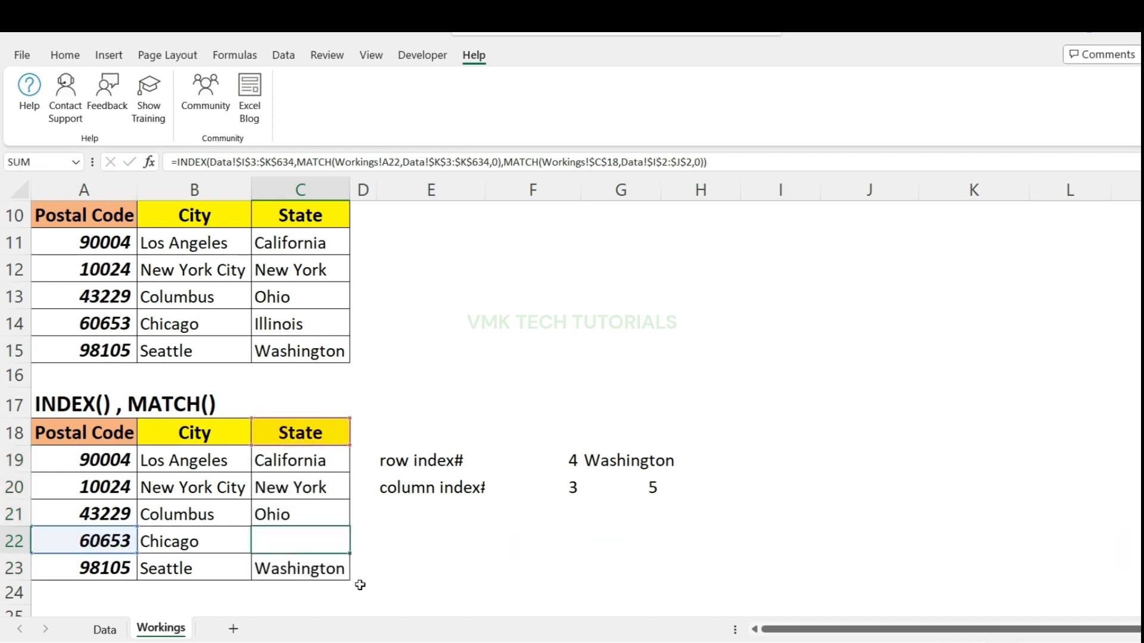
pyautogui.click(181, 526)
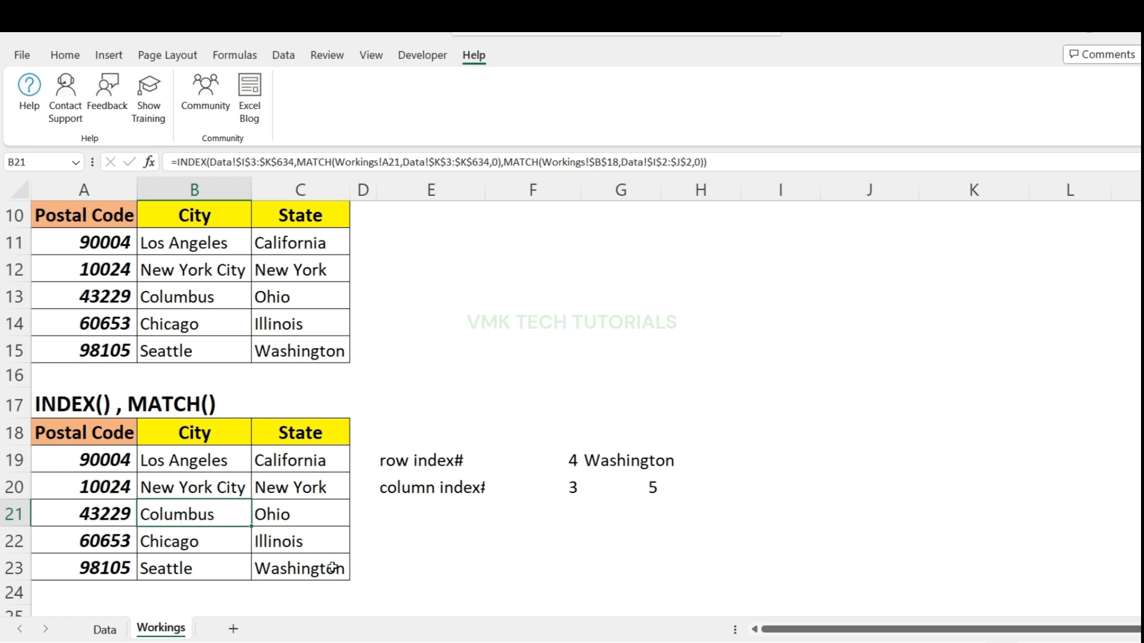
pyautogui.press('F2')
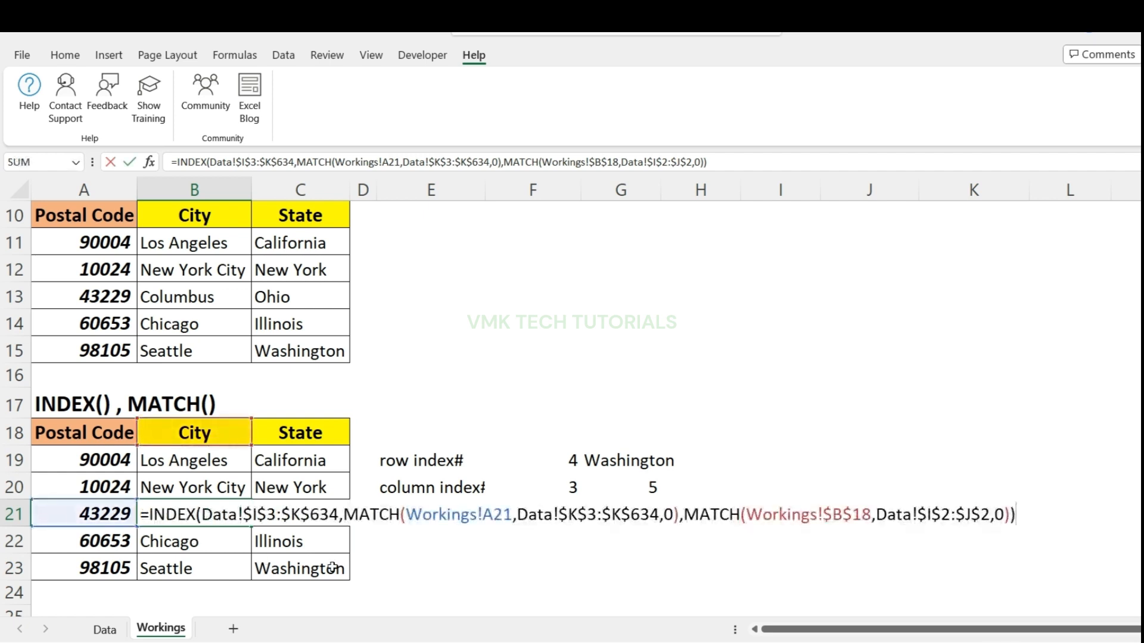
pyautogui.press('Return')
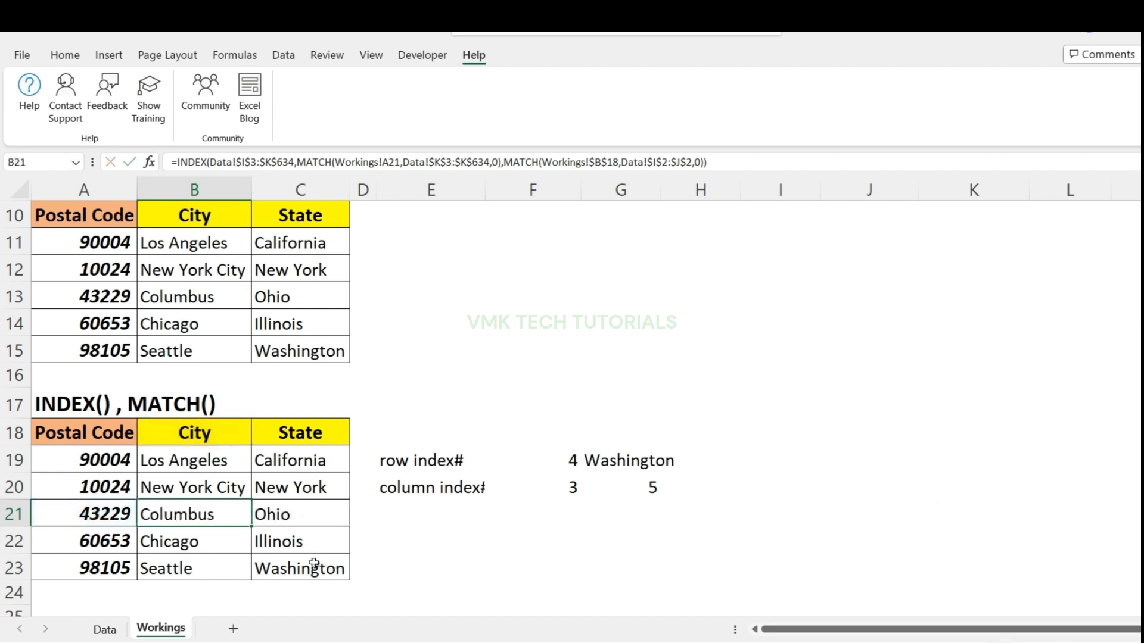
pyautogui.click(312, 546)
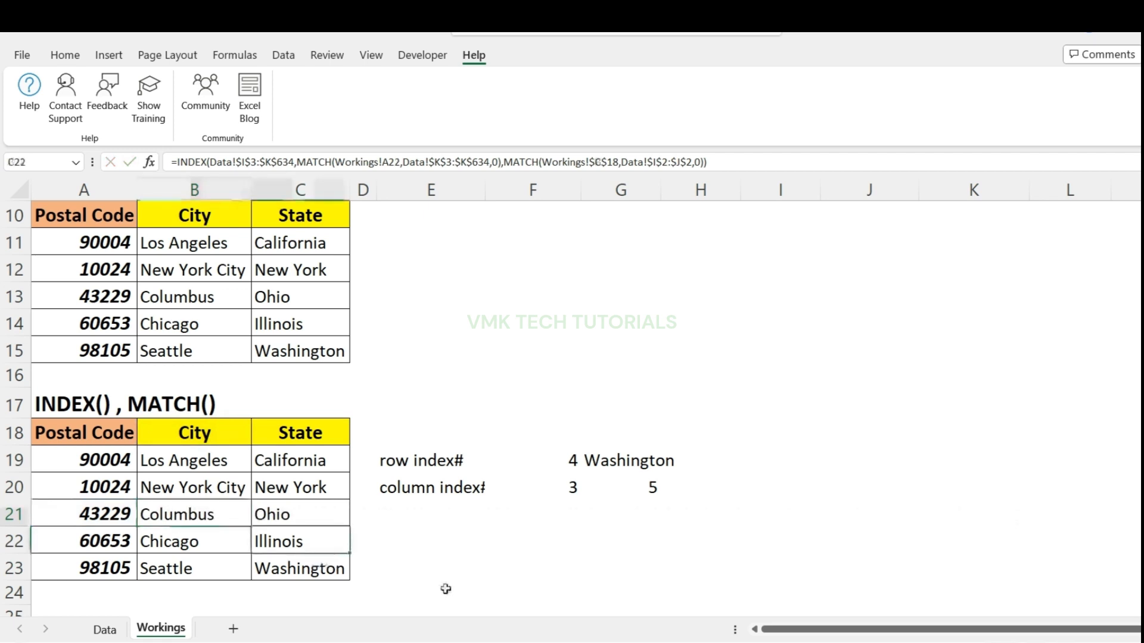
pyautogui.press('F2')
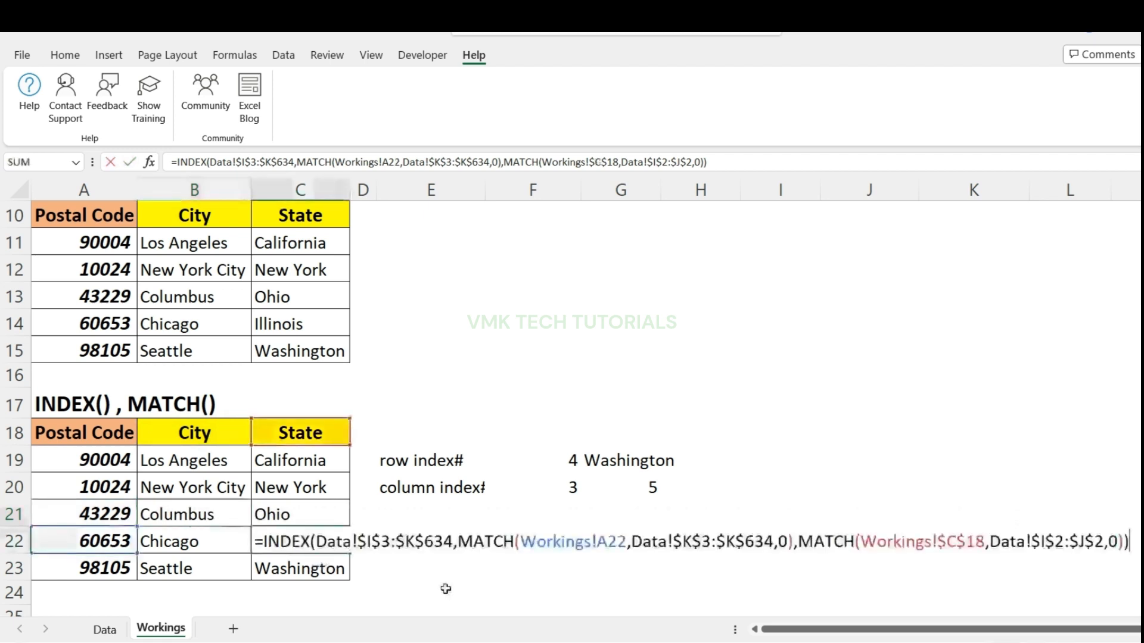
pyautogui.press('Escape')
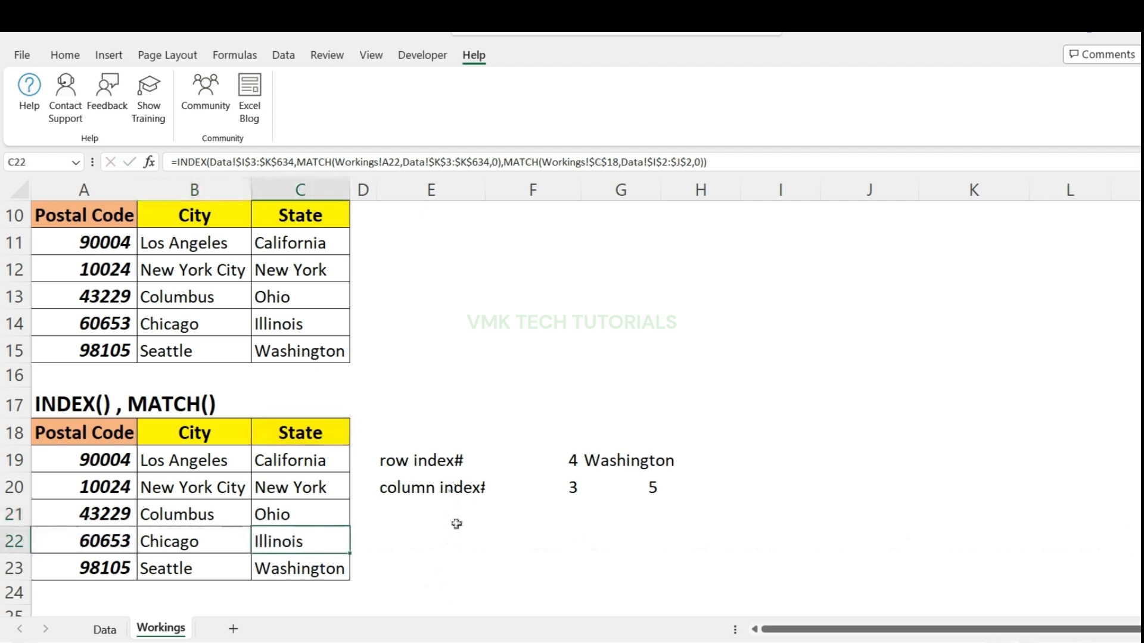
pyautogui.scroll(-1, 454, 523)
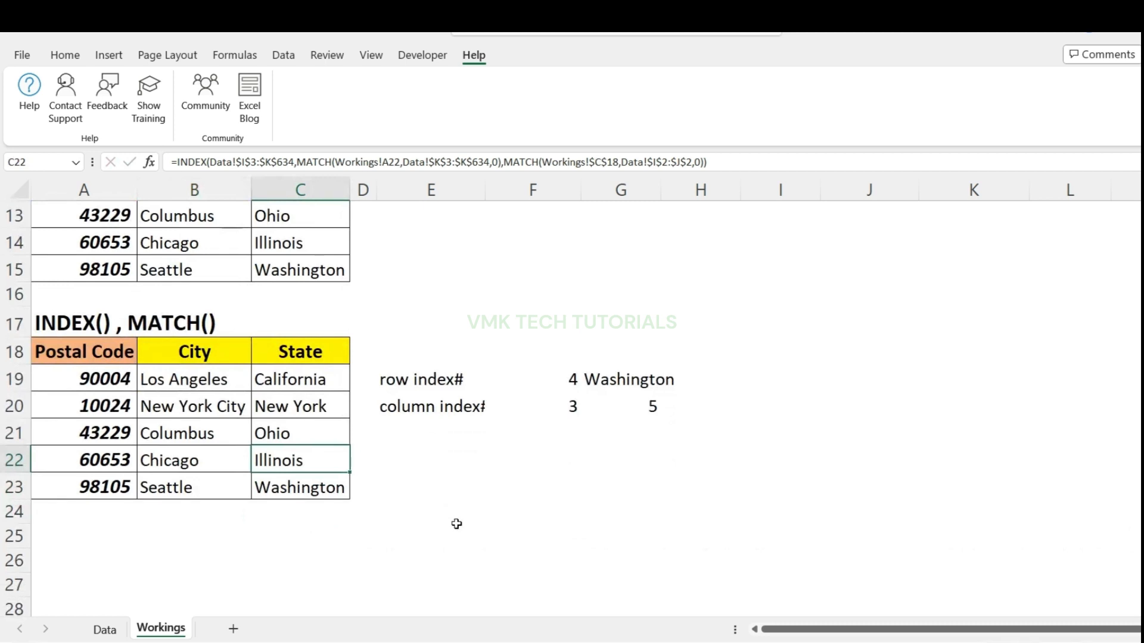
pyautogui.scroll(1, 456, 523)
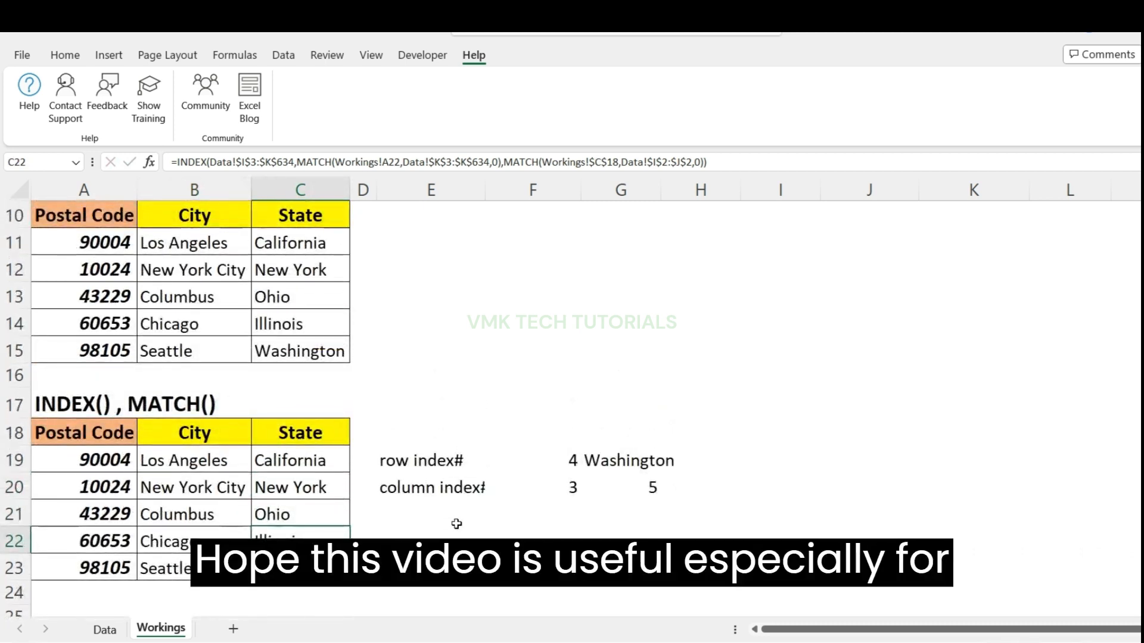
pyautogui.click(438, 567)
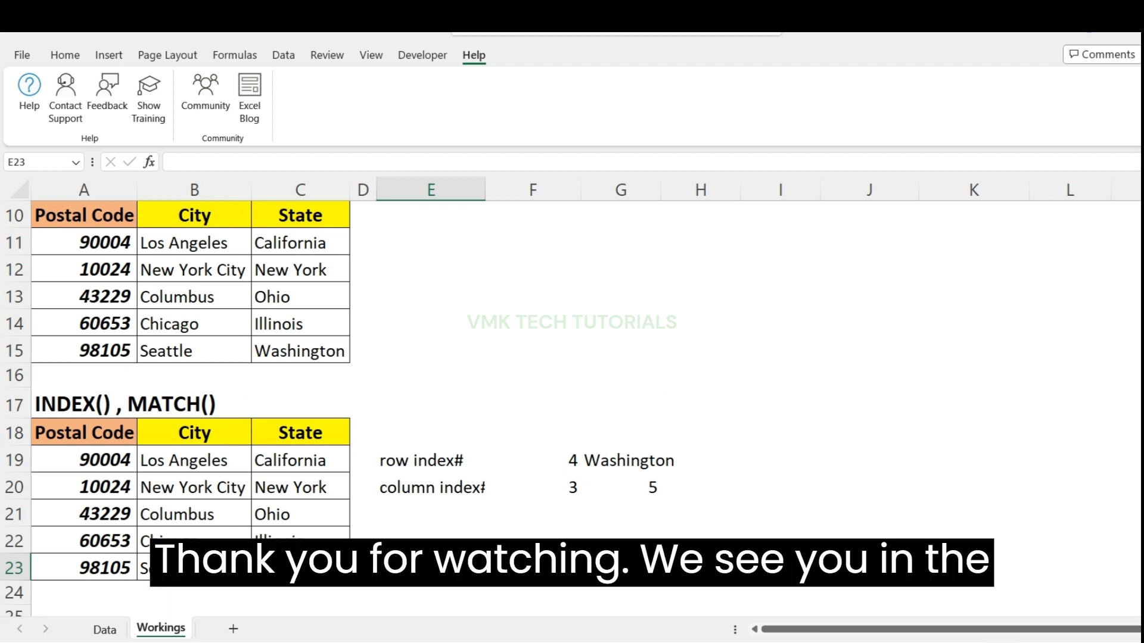
pyautogui.scroll(3, 550, 566)
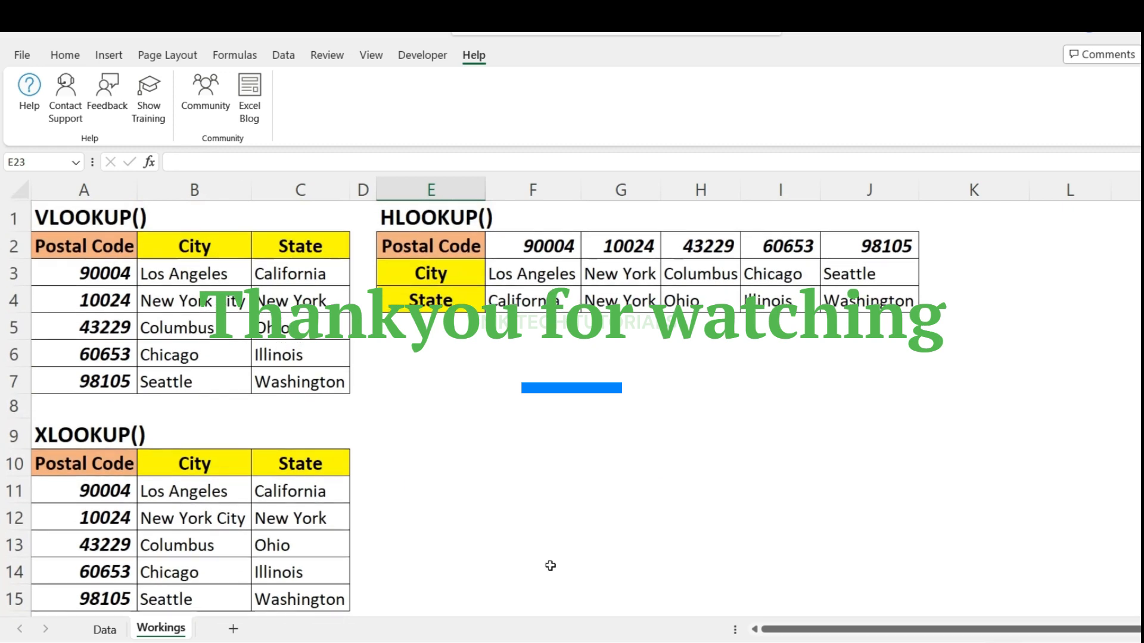